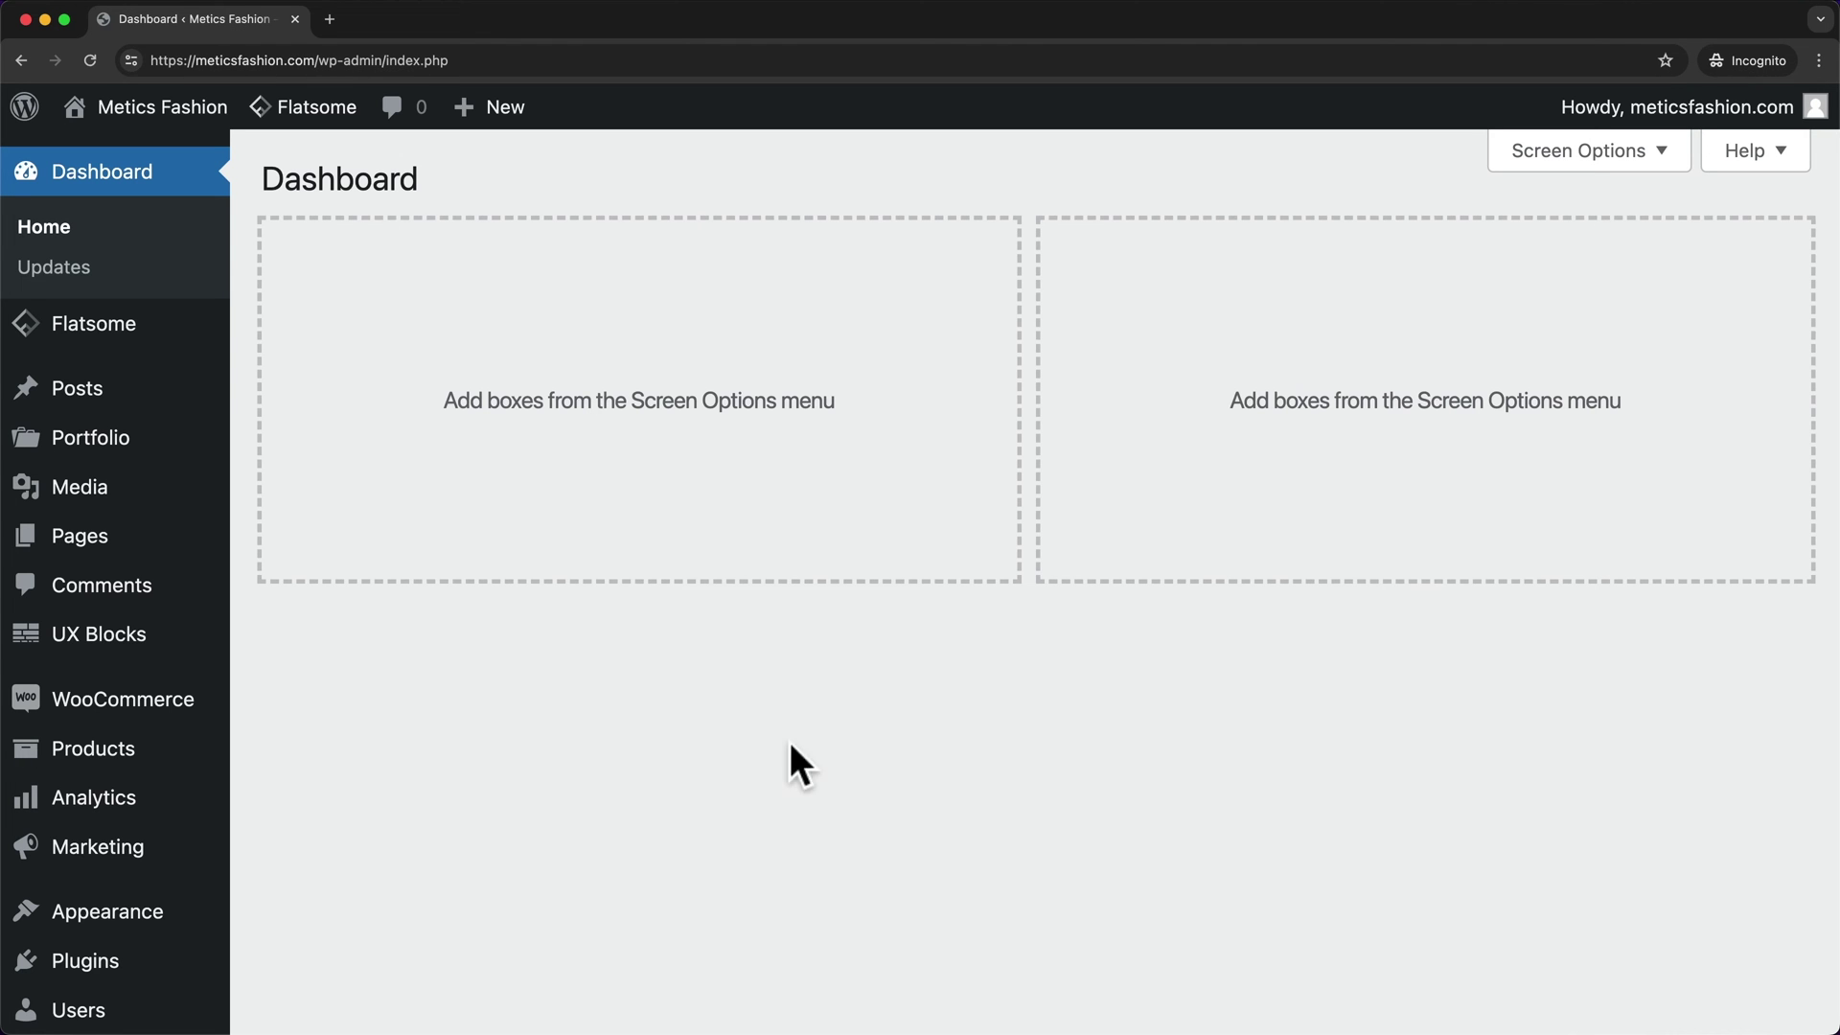
Reveal the Products submenu in the WordPress admin sidebar.
mouse_move(135, 757)
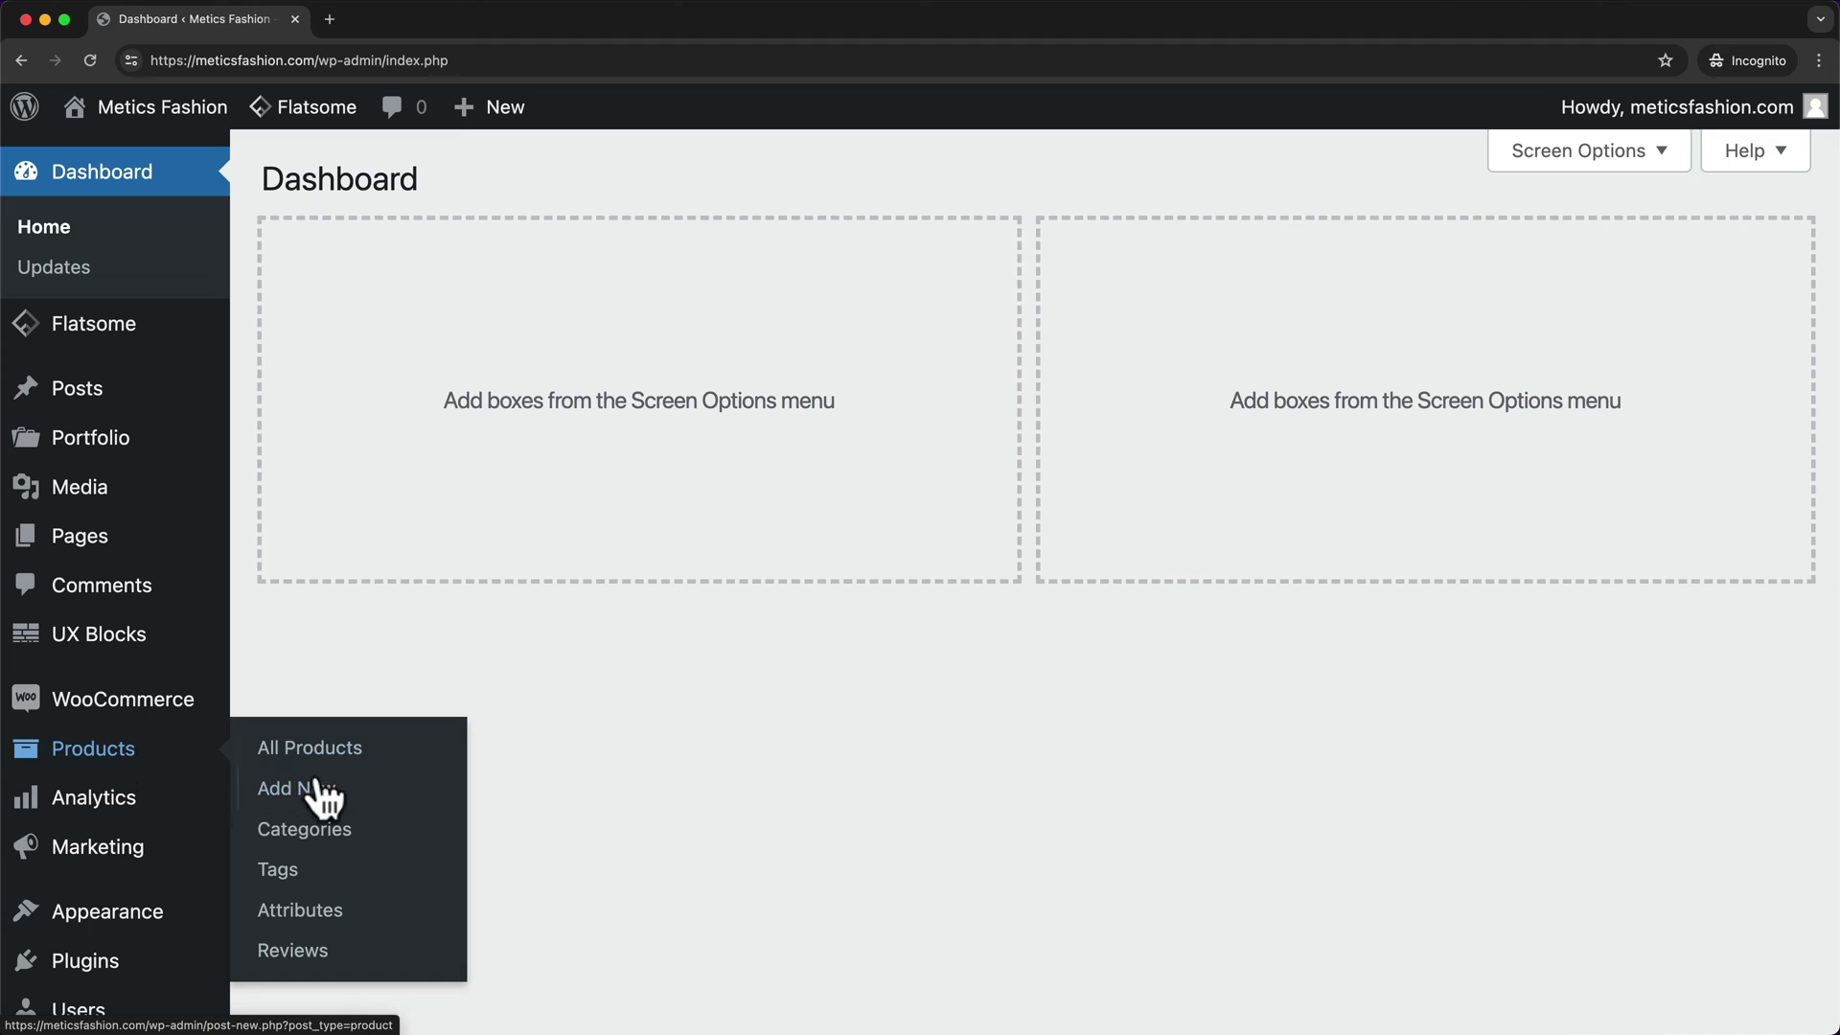
Open Products > Categories and scroll the list to the Dresses category.
left_click(347, 839)
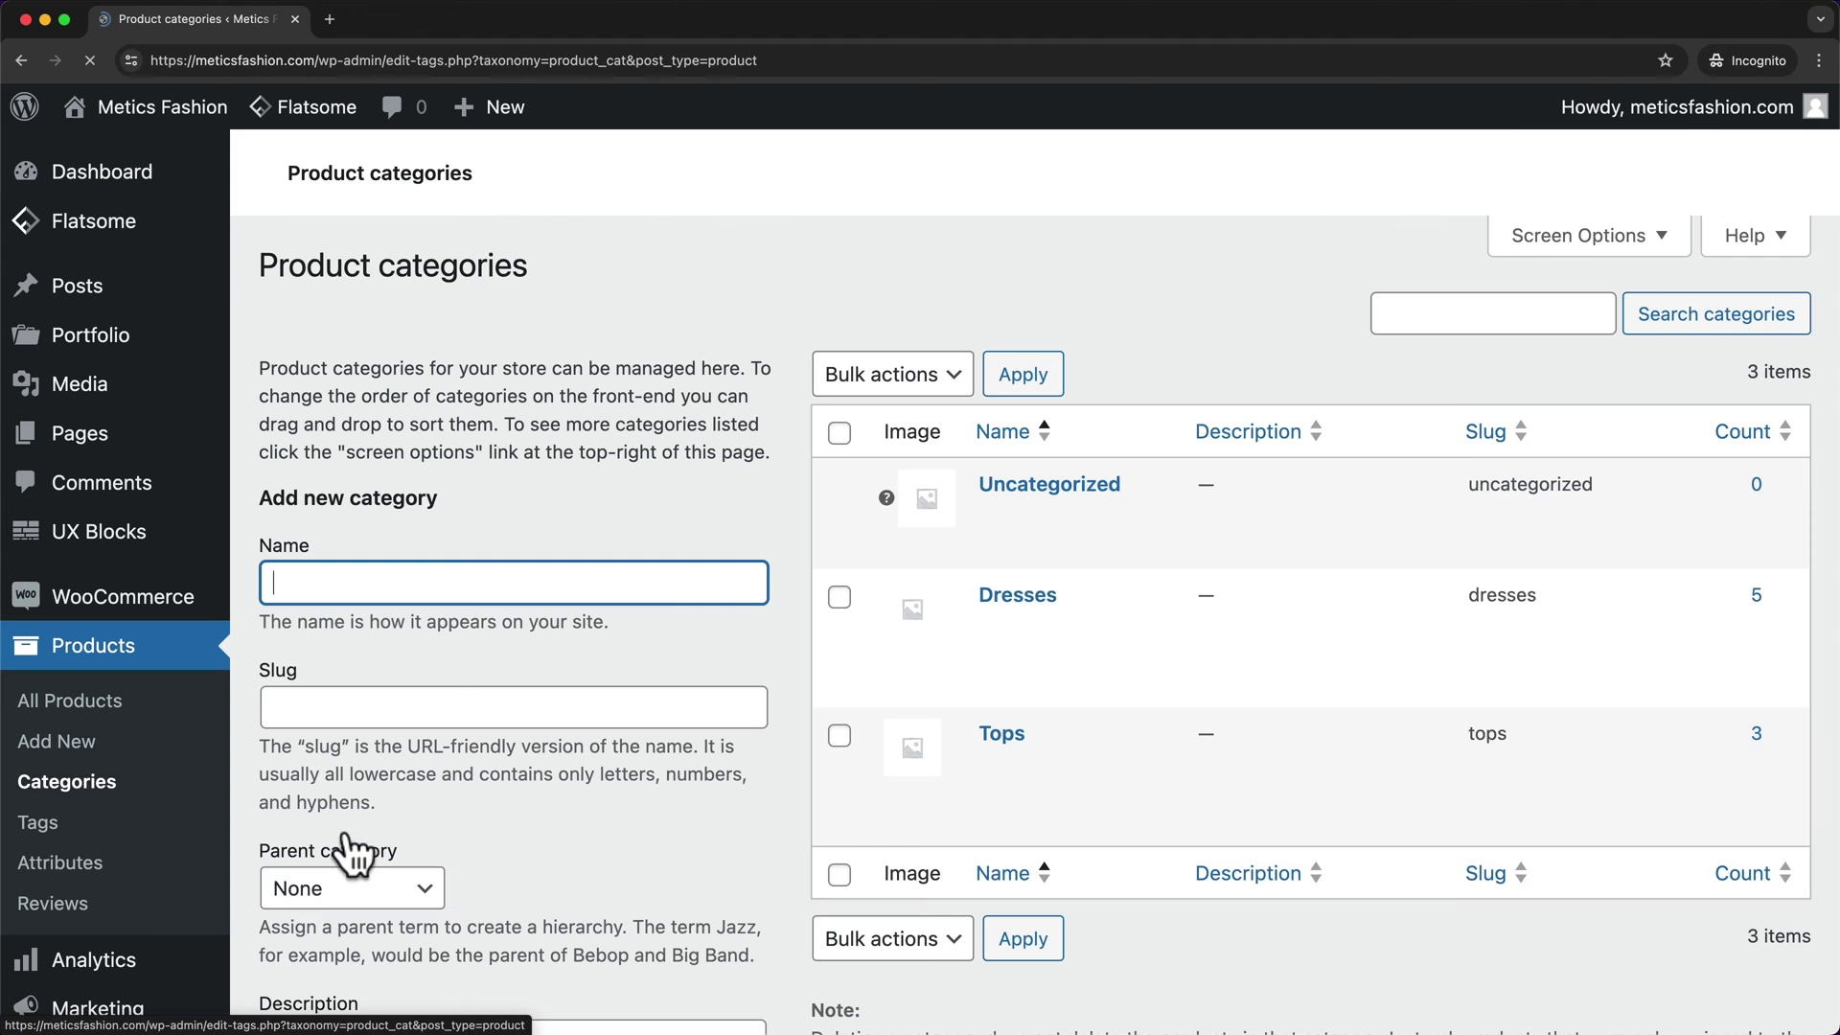
scroll(1170, 646, "down", 2)
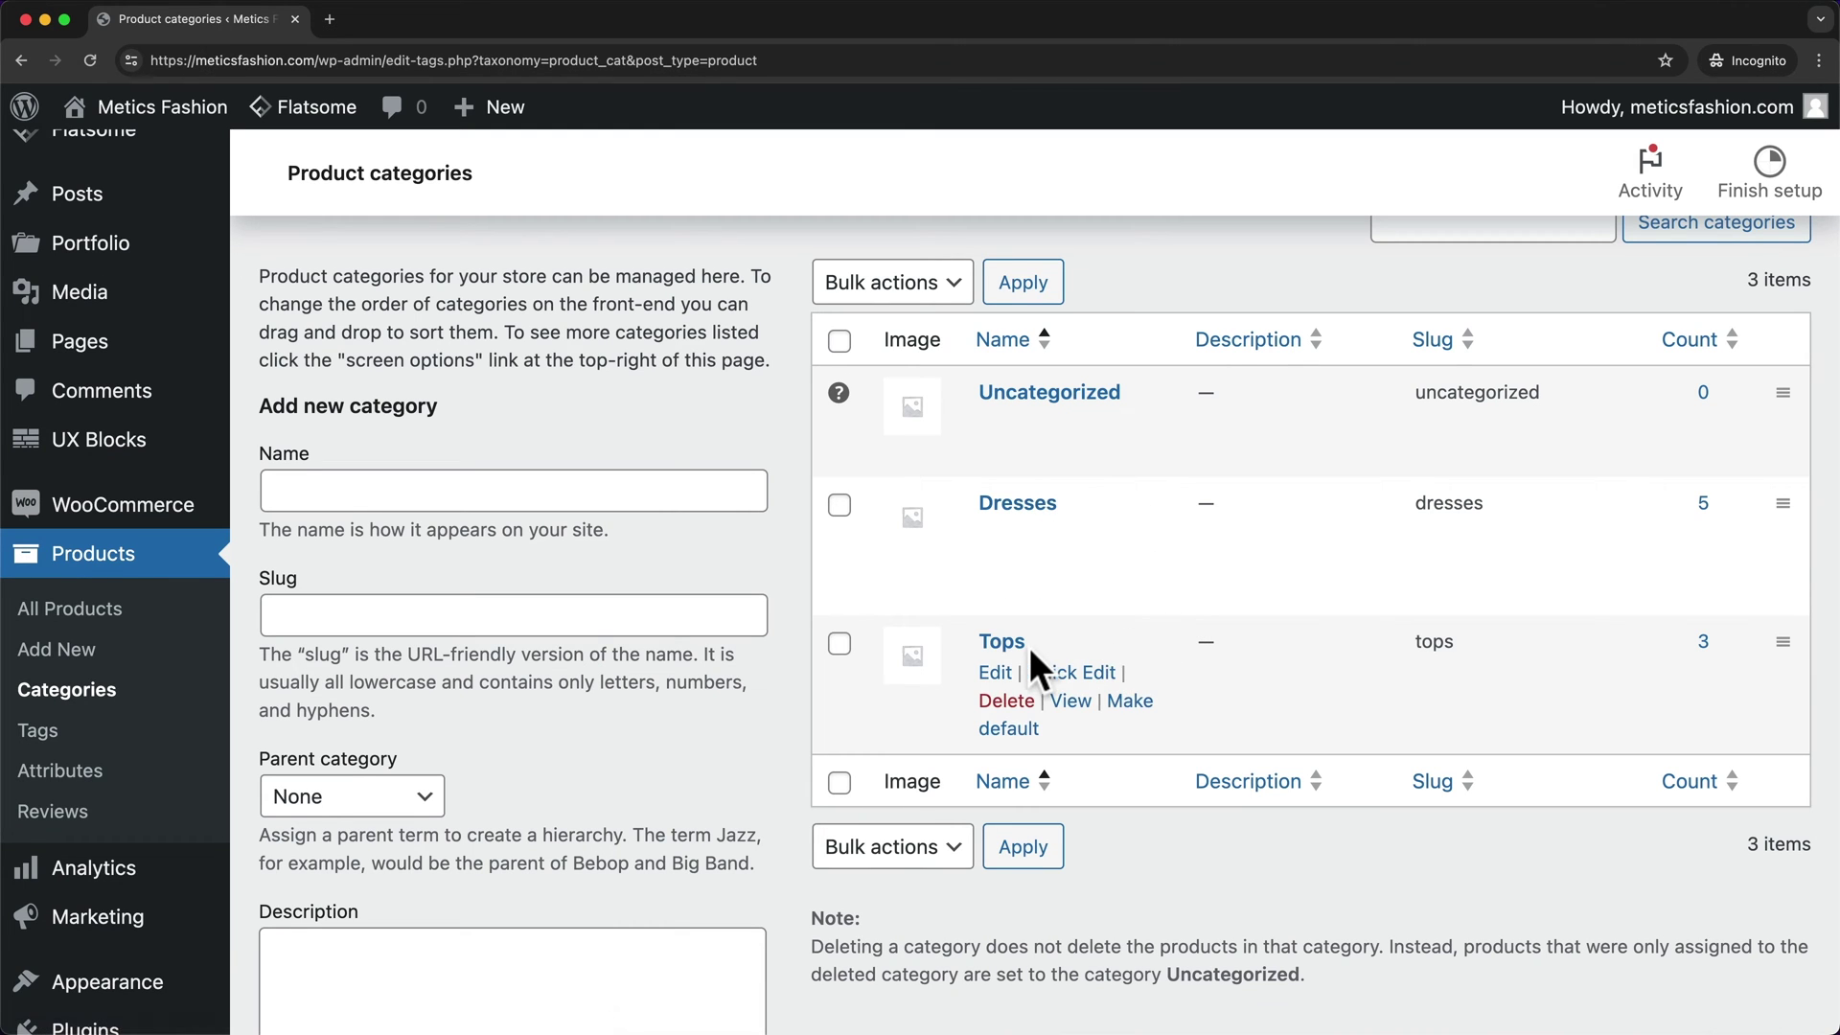
scroll(1043, 649, "up", 2)
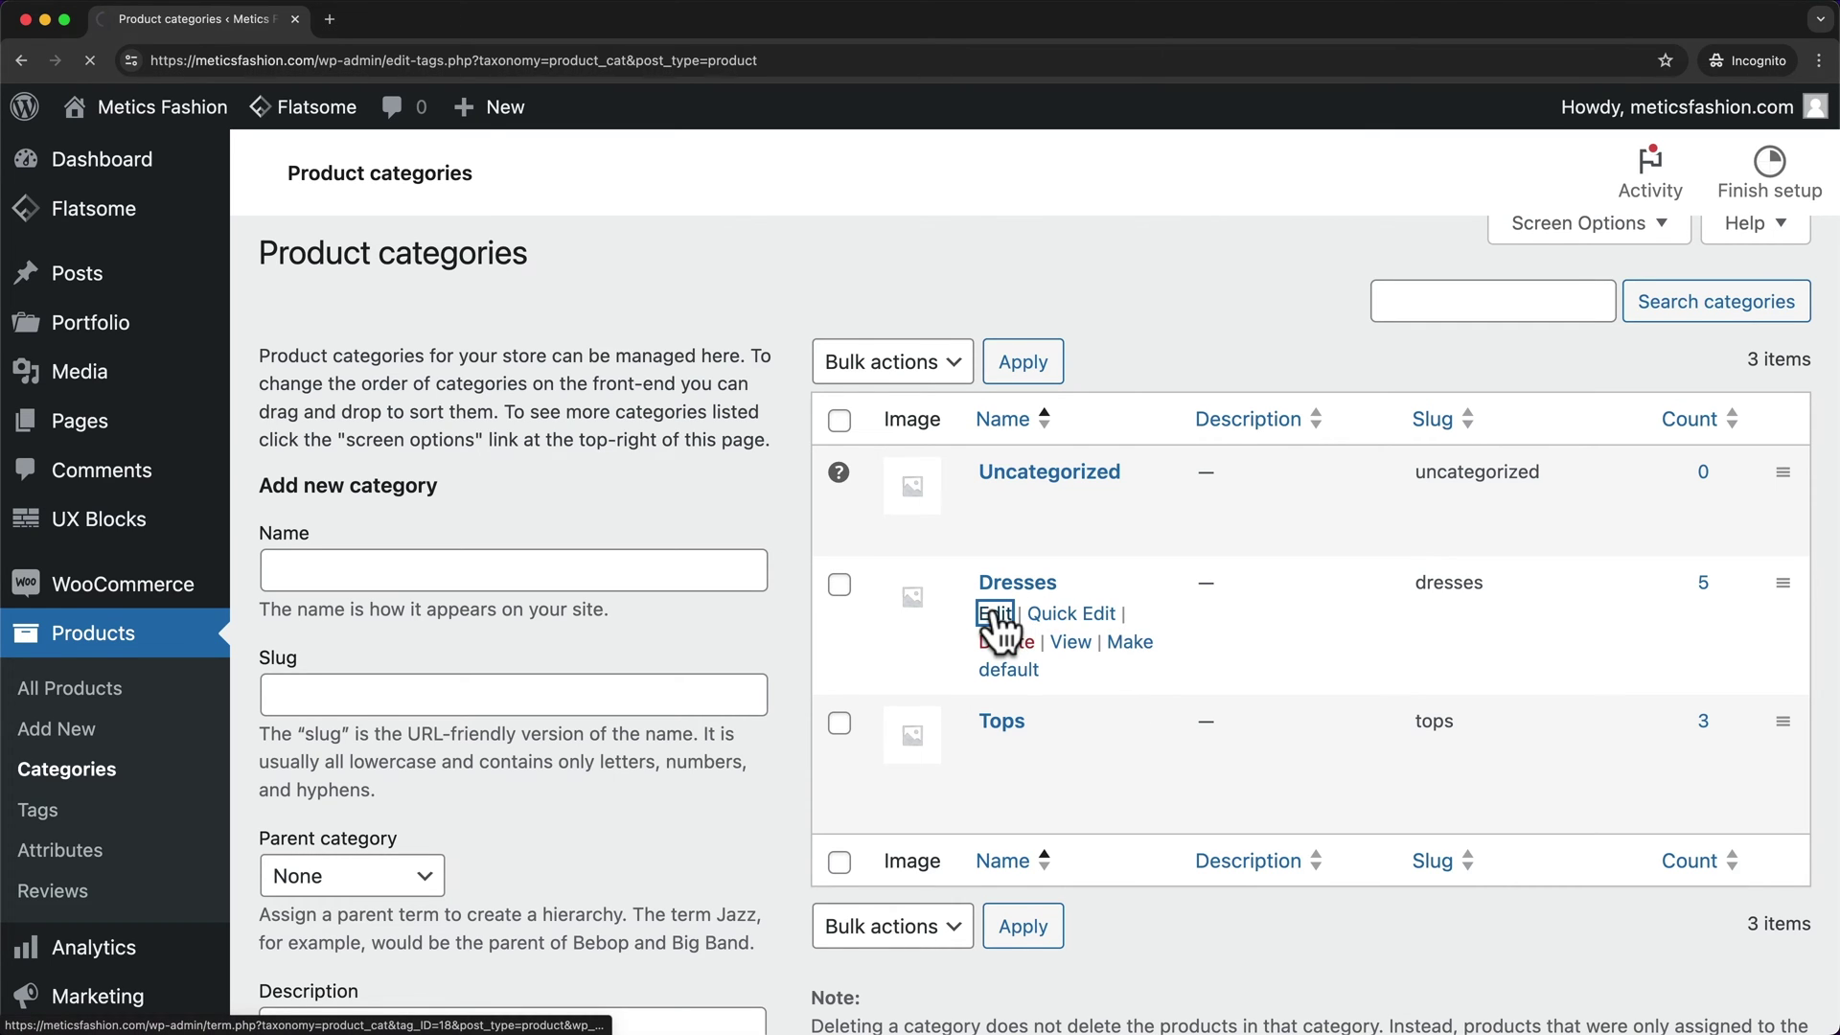
scroll(997, 627, "down", 10)
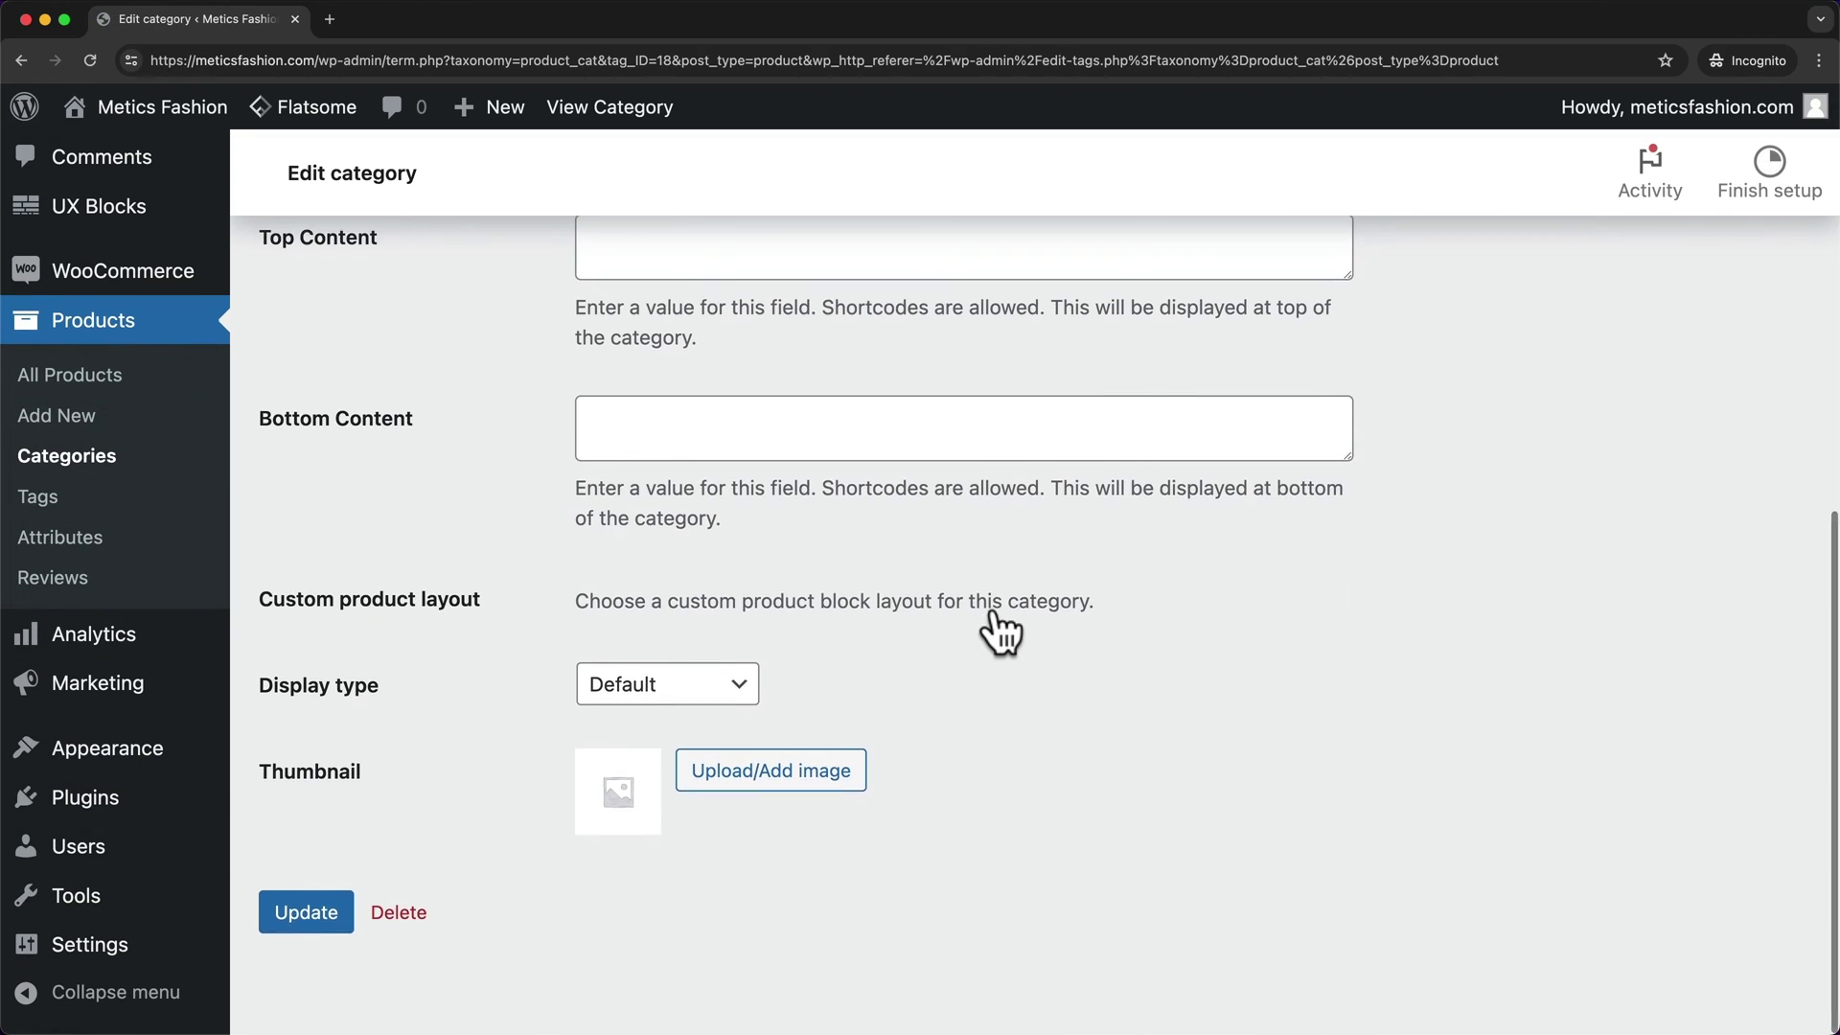
Upload the category photos and save dresses.png as the Dresses category thumbnail.
left_click(787, 792)
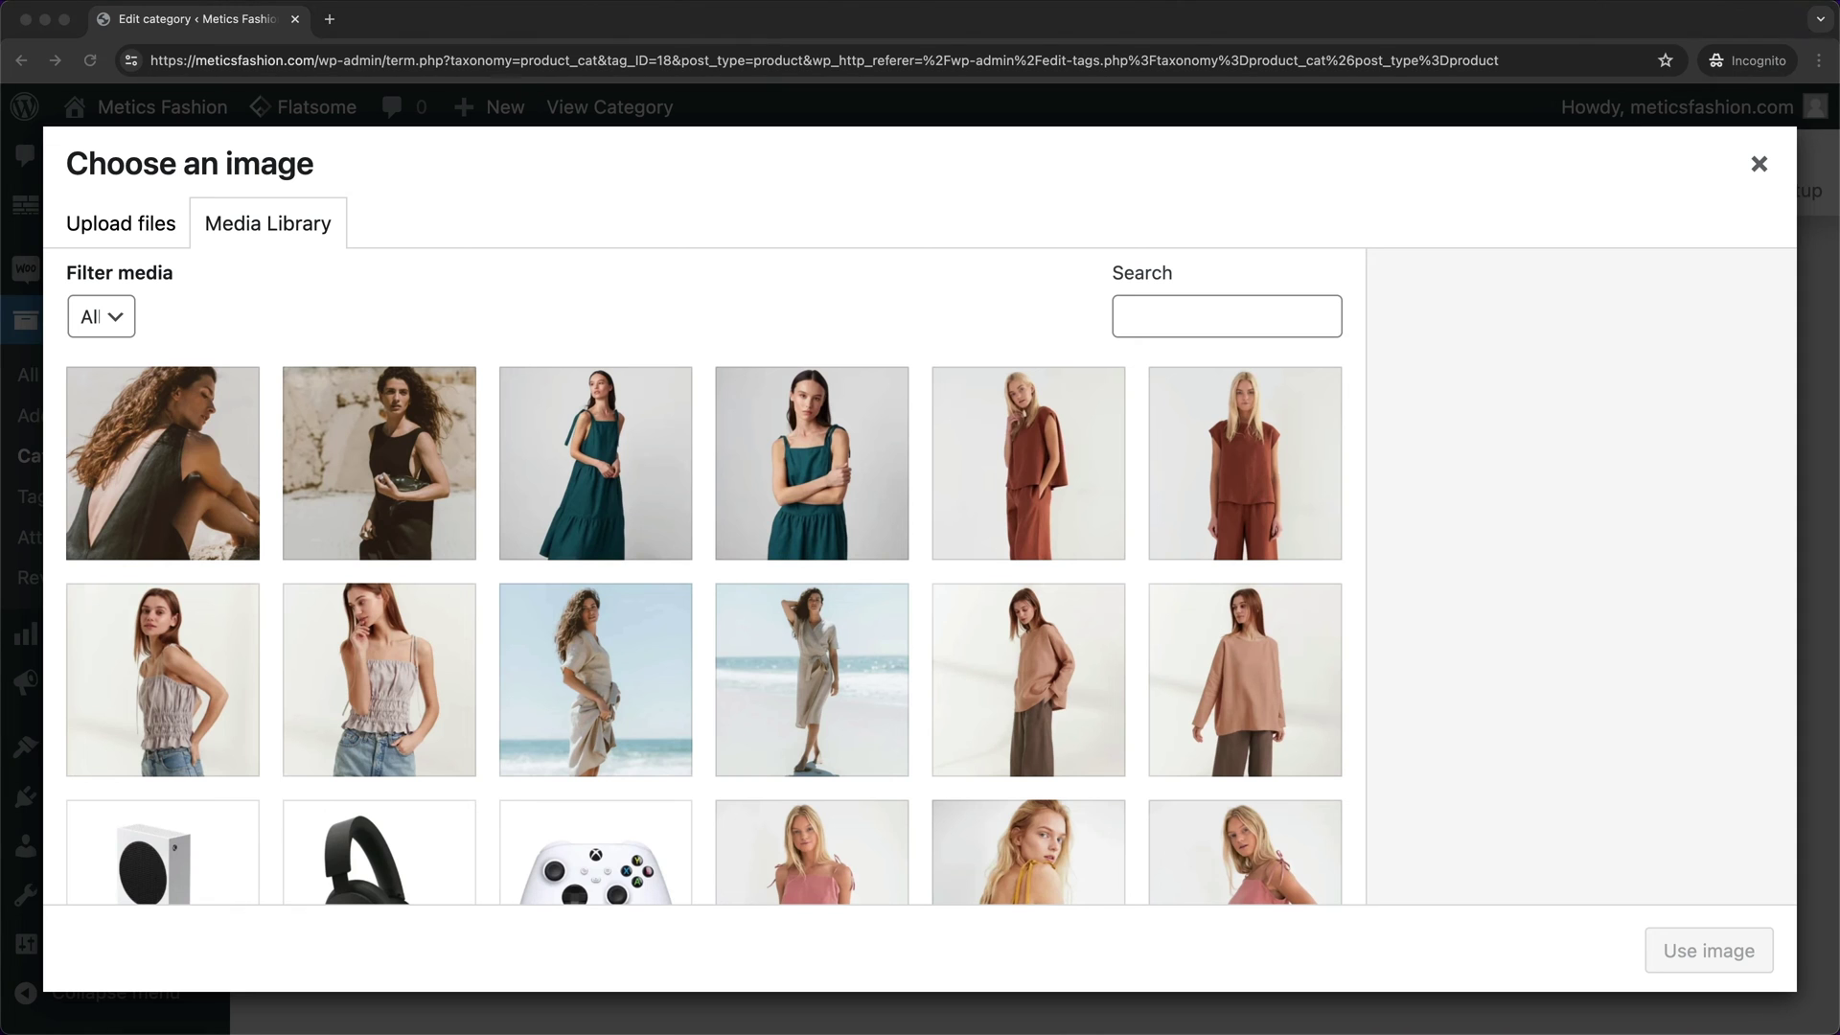
left_click_drag(953, 1025, 831, 613)
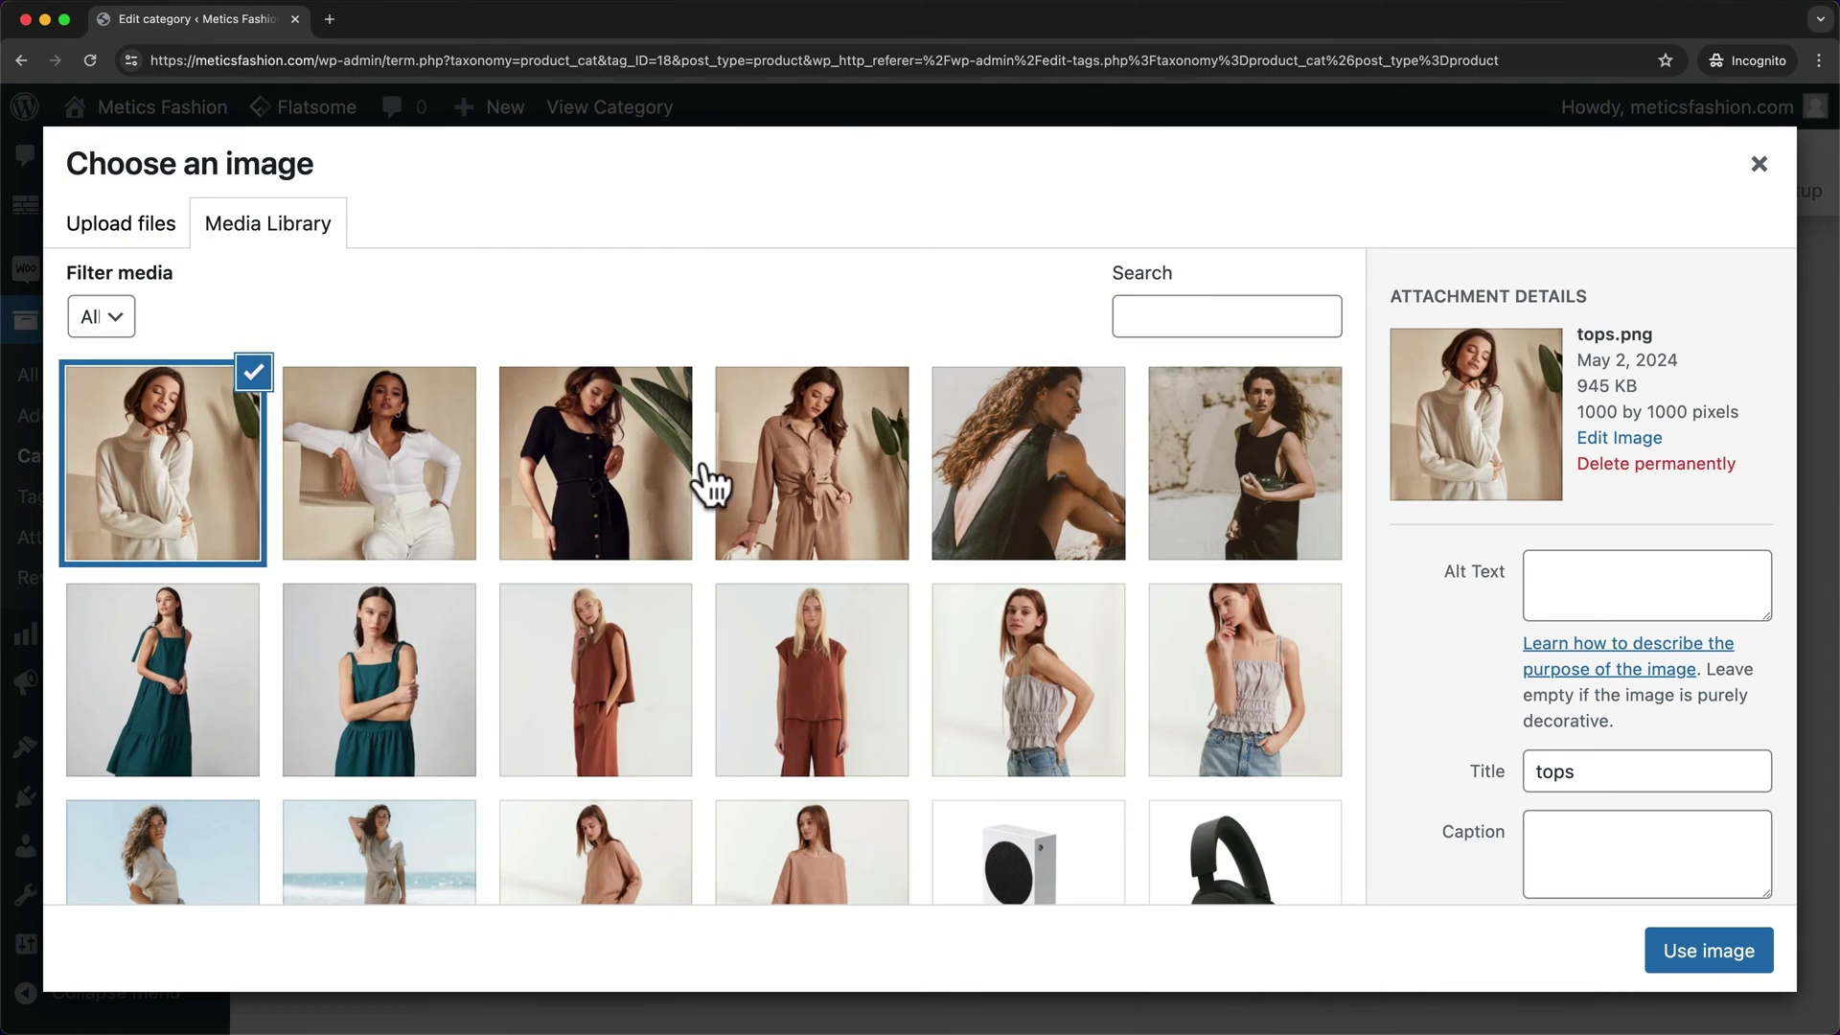
left_click(629, 479)
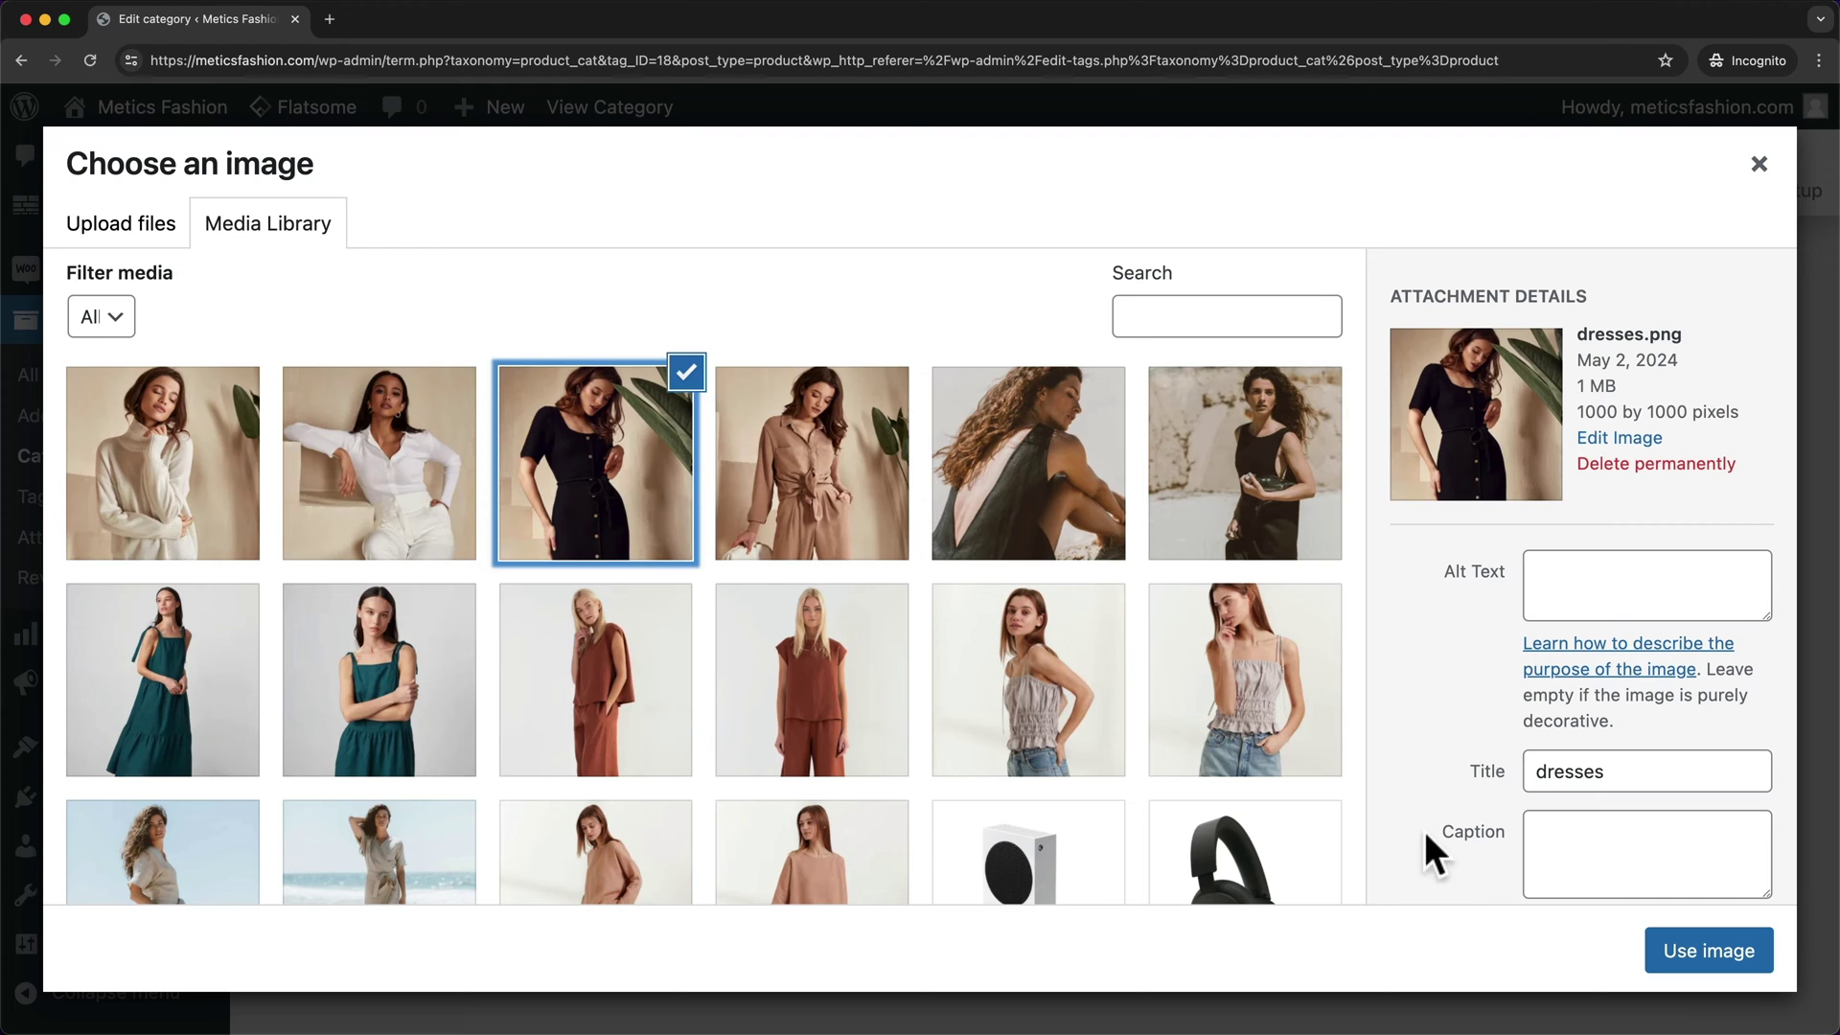
left_click(1695, 968)
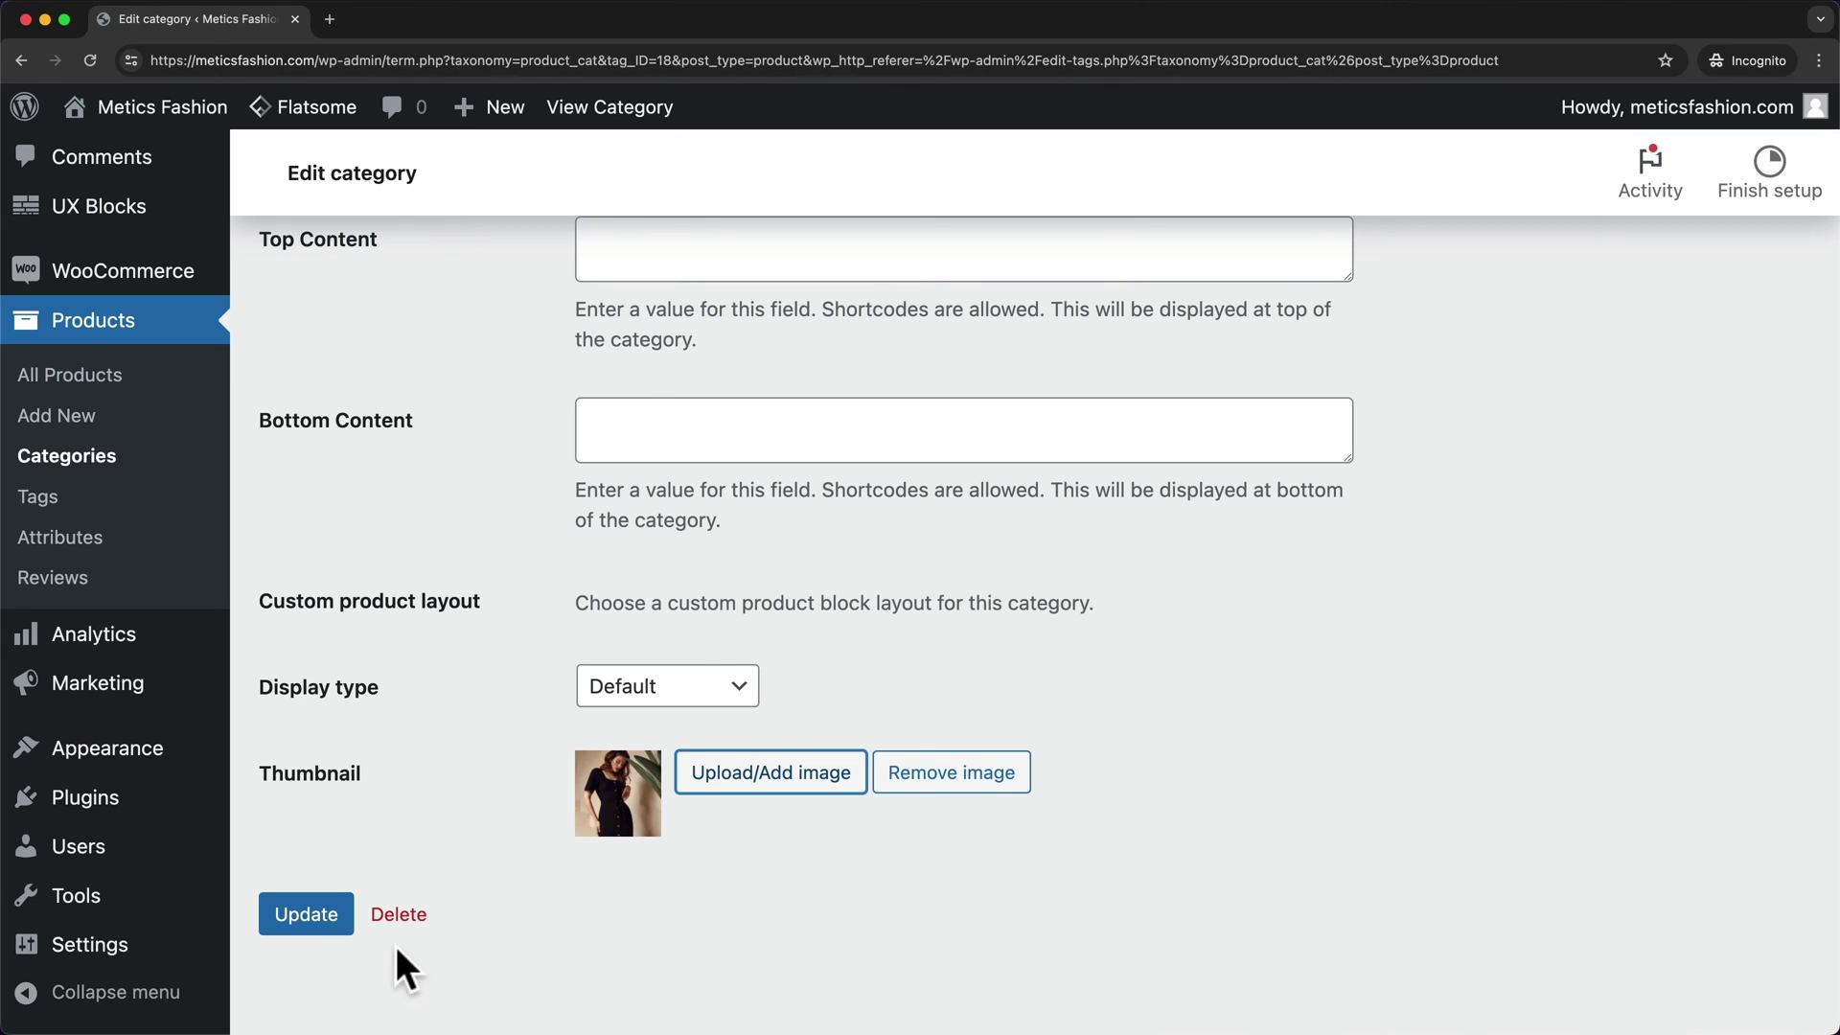
left_click(318, 922)
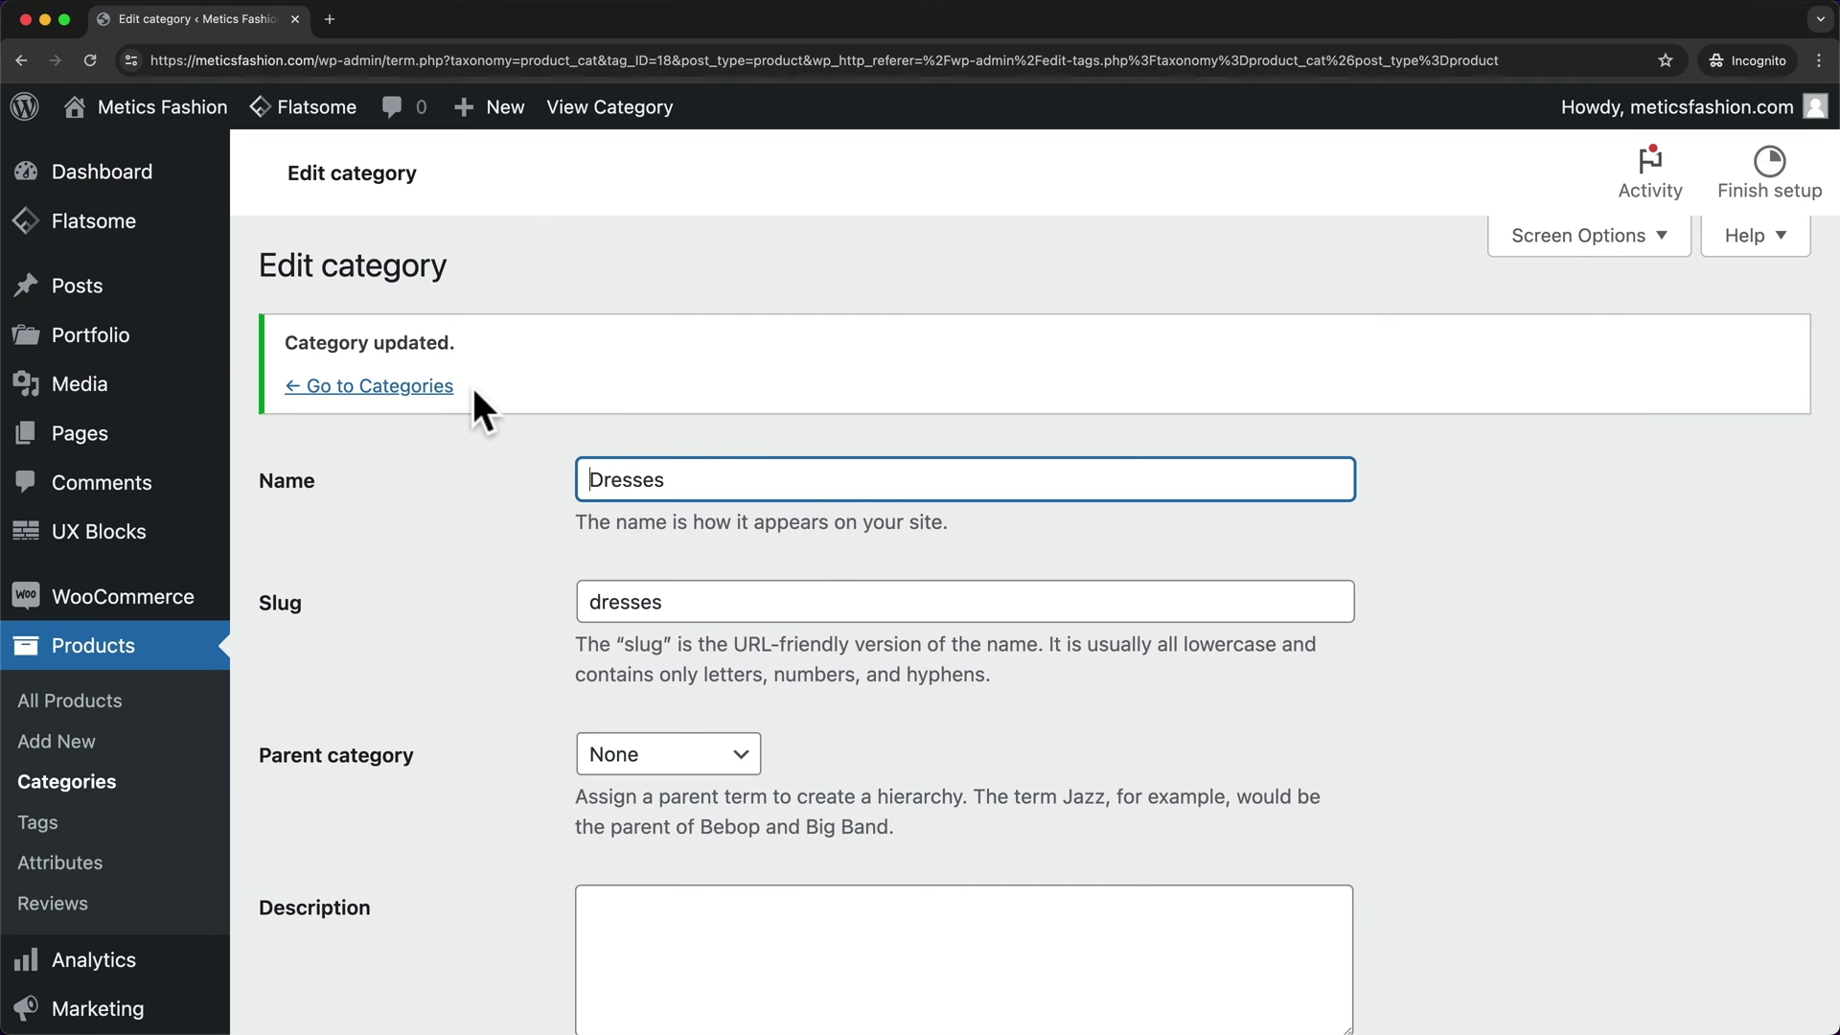
Return to the product categories list and open Tops for editing.
left_click(448, 386)
mouse_move(1029, 727)
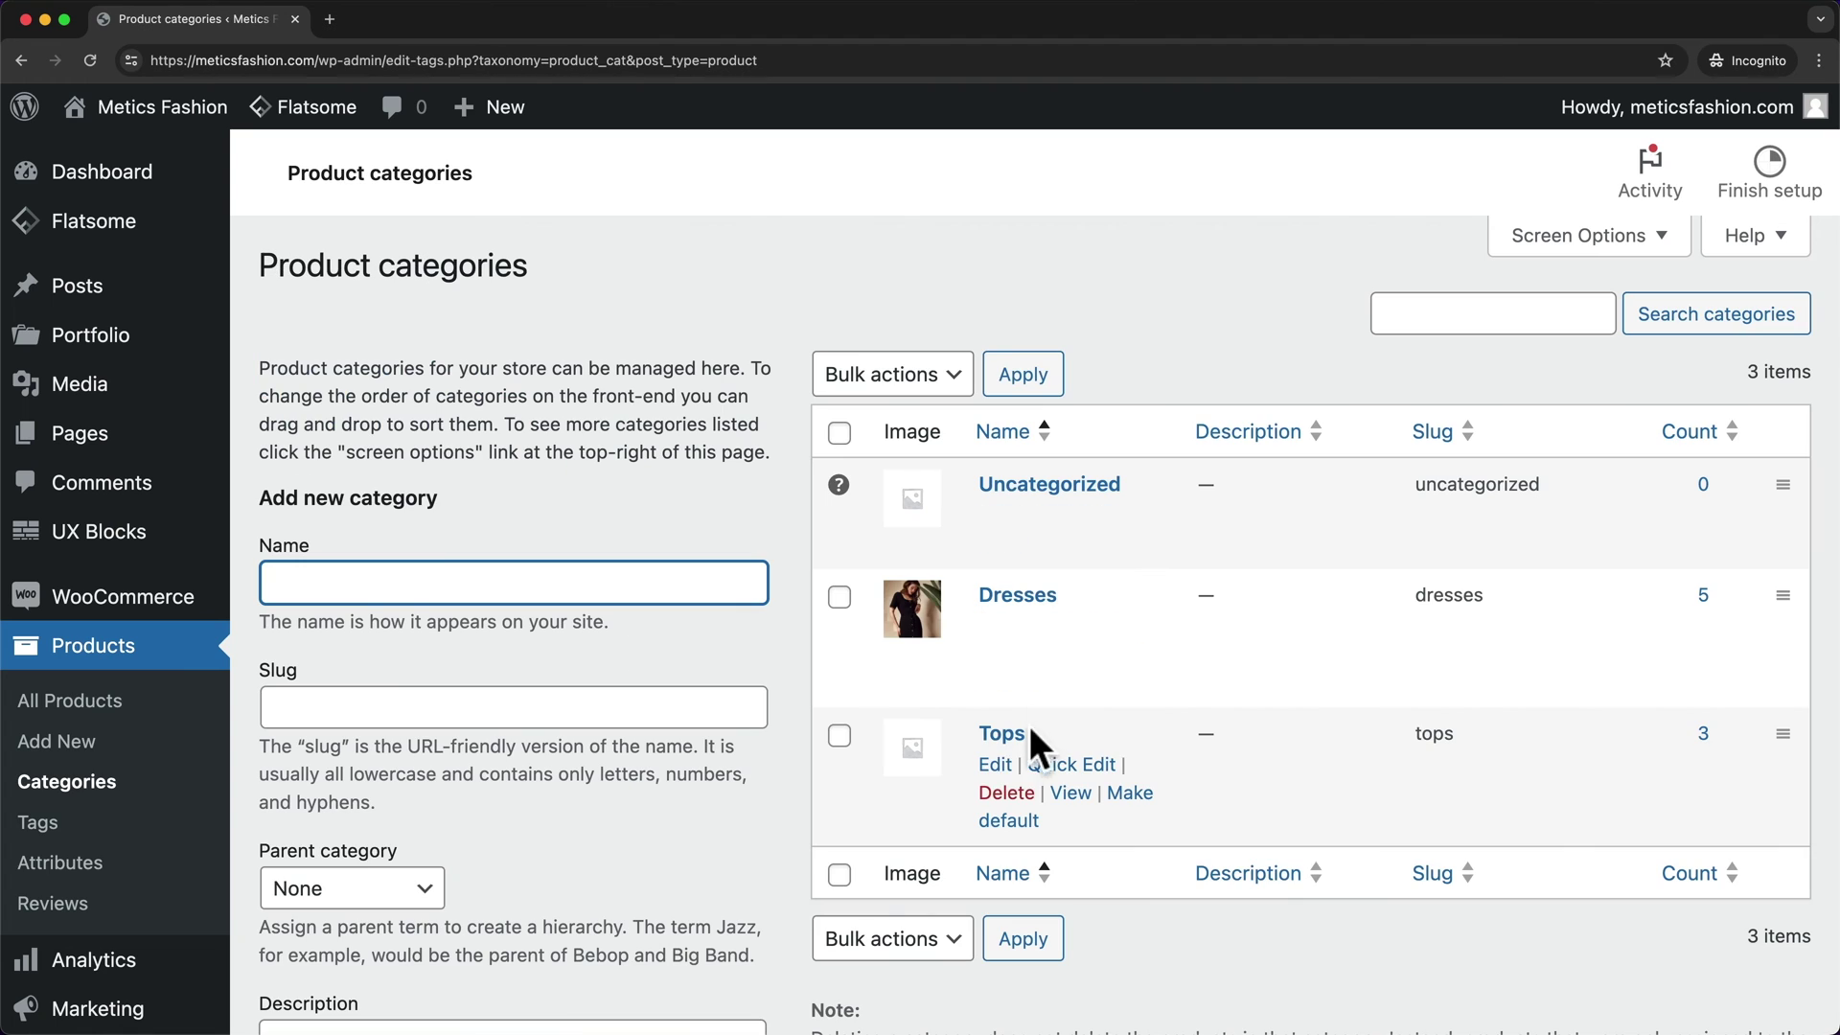
left_click(996, 764)
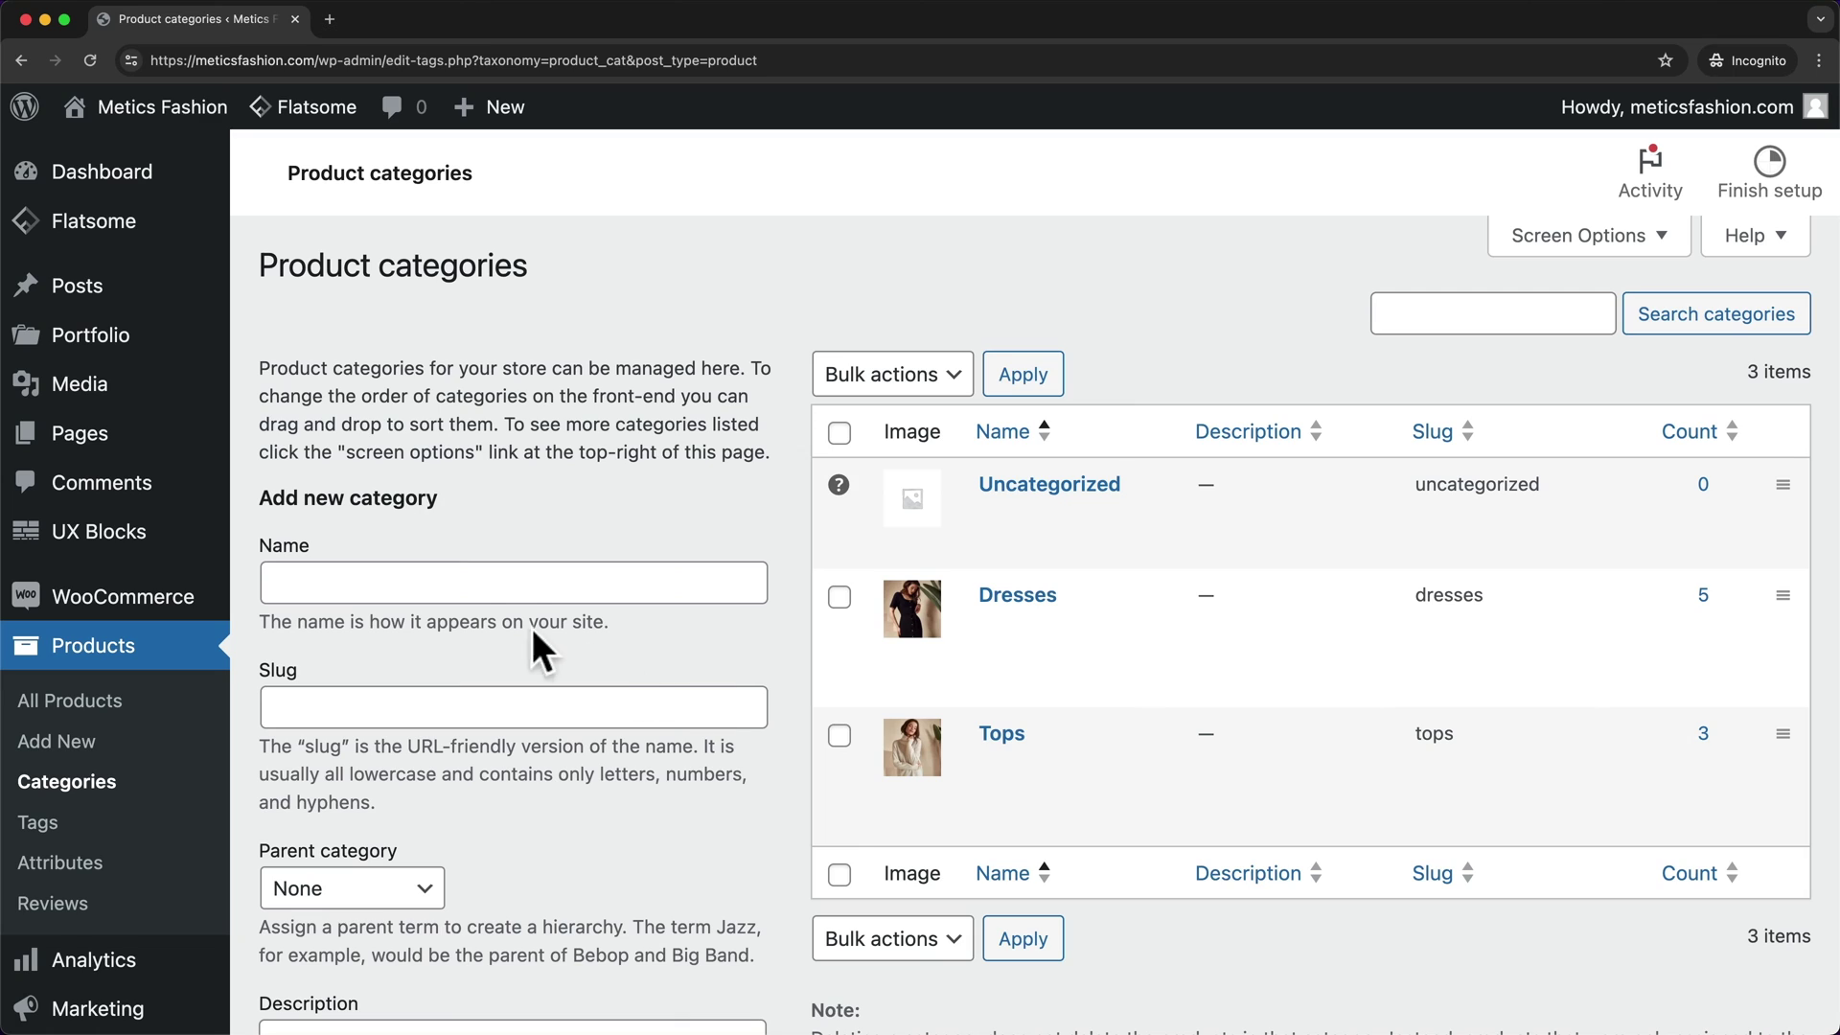
Name the new category 'Best Sellers' and keep its Parent category as None.
left_click(463, 581)
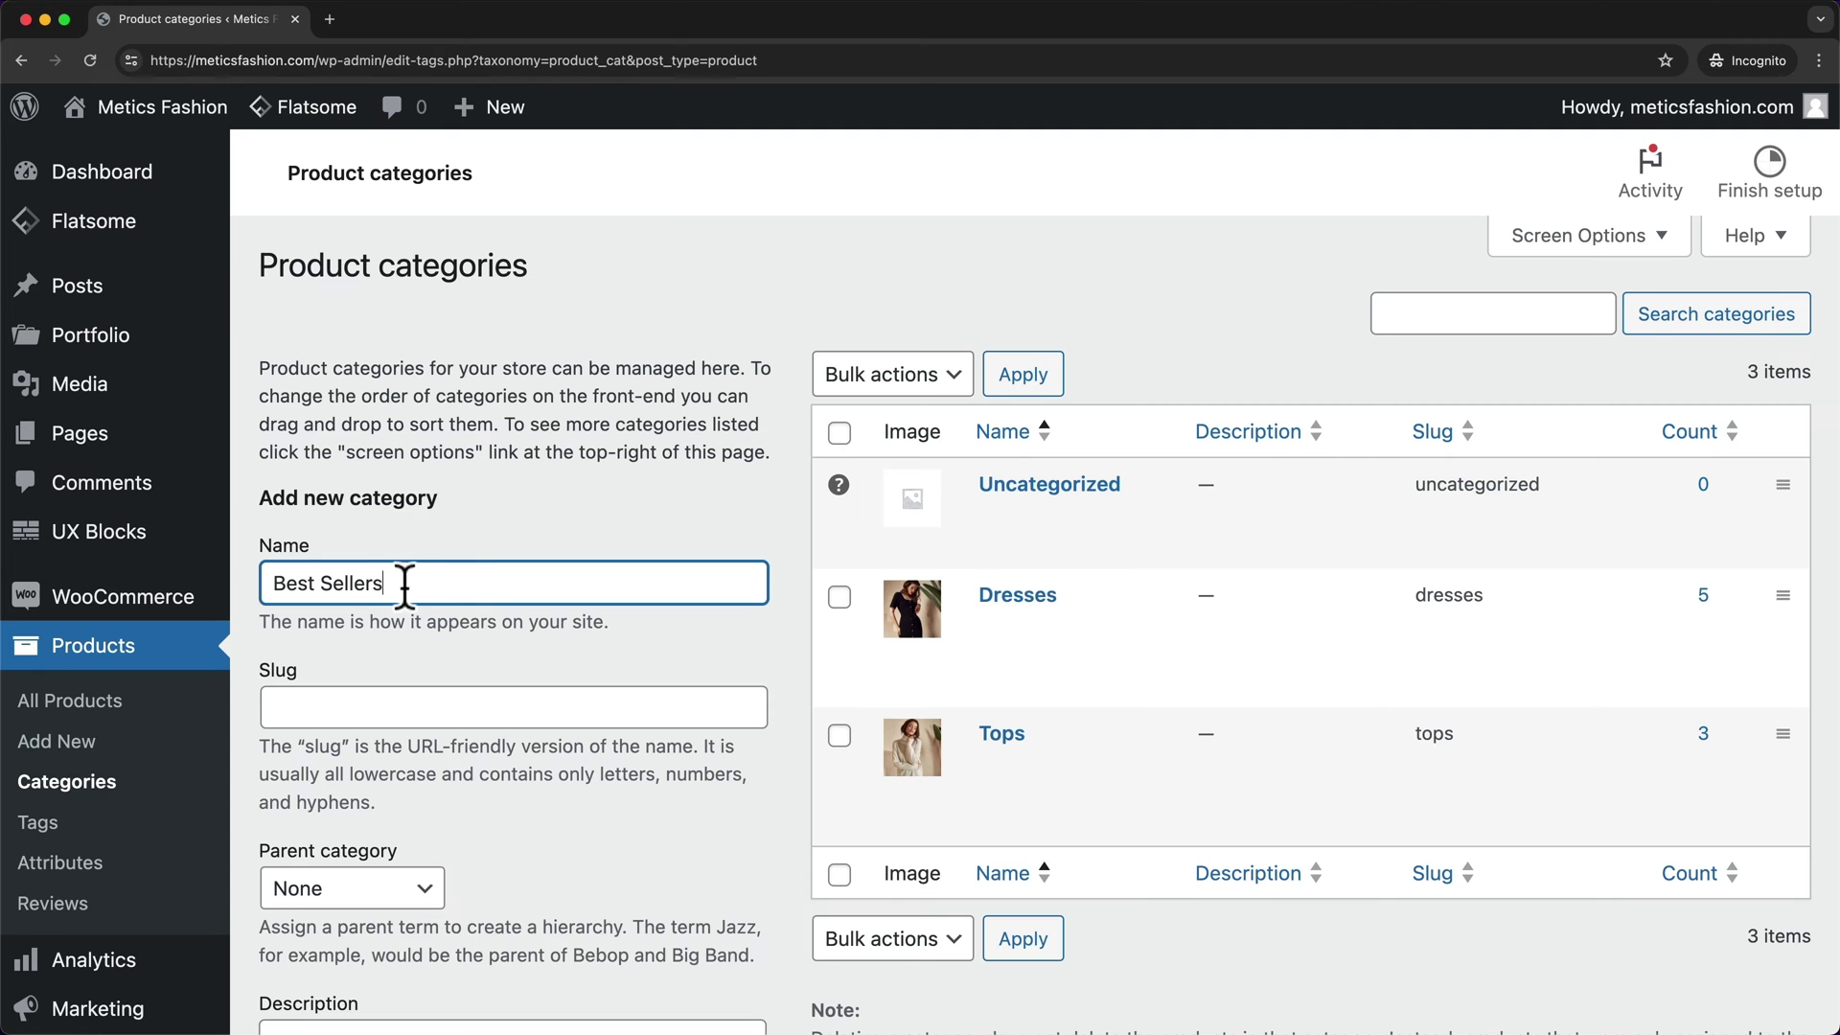
scroll(404, 585, "down", 5)
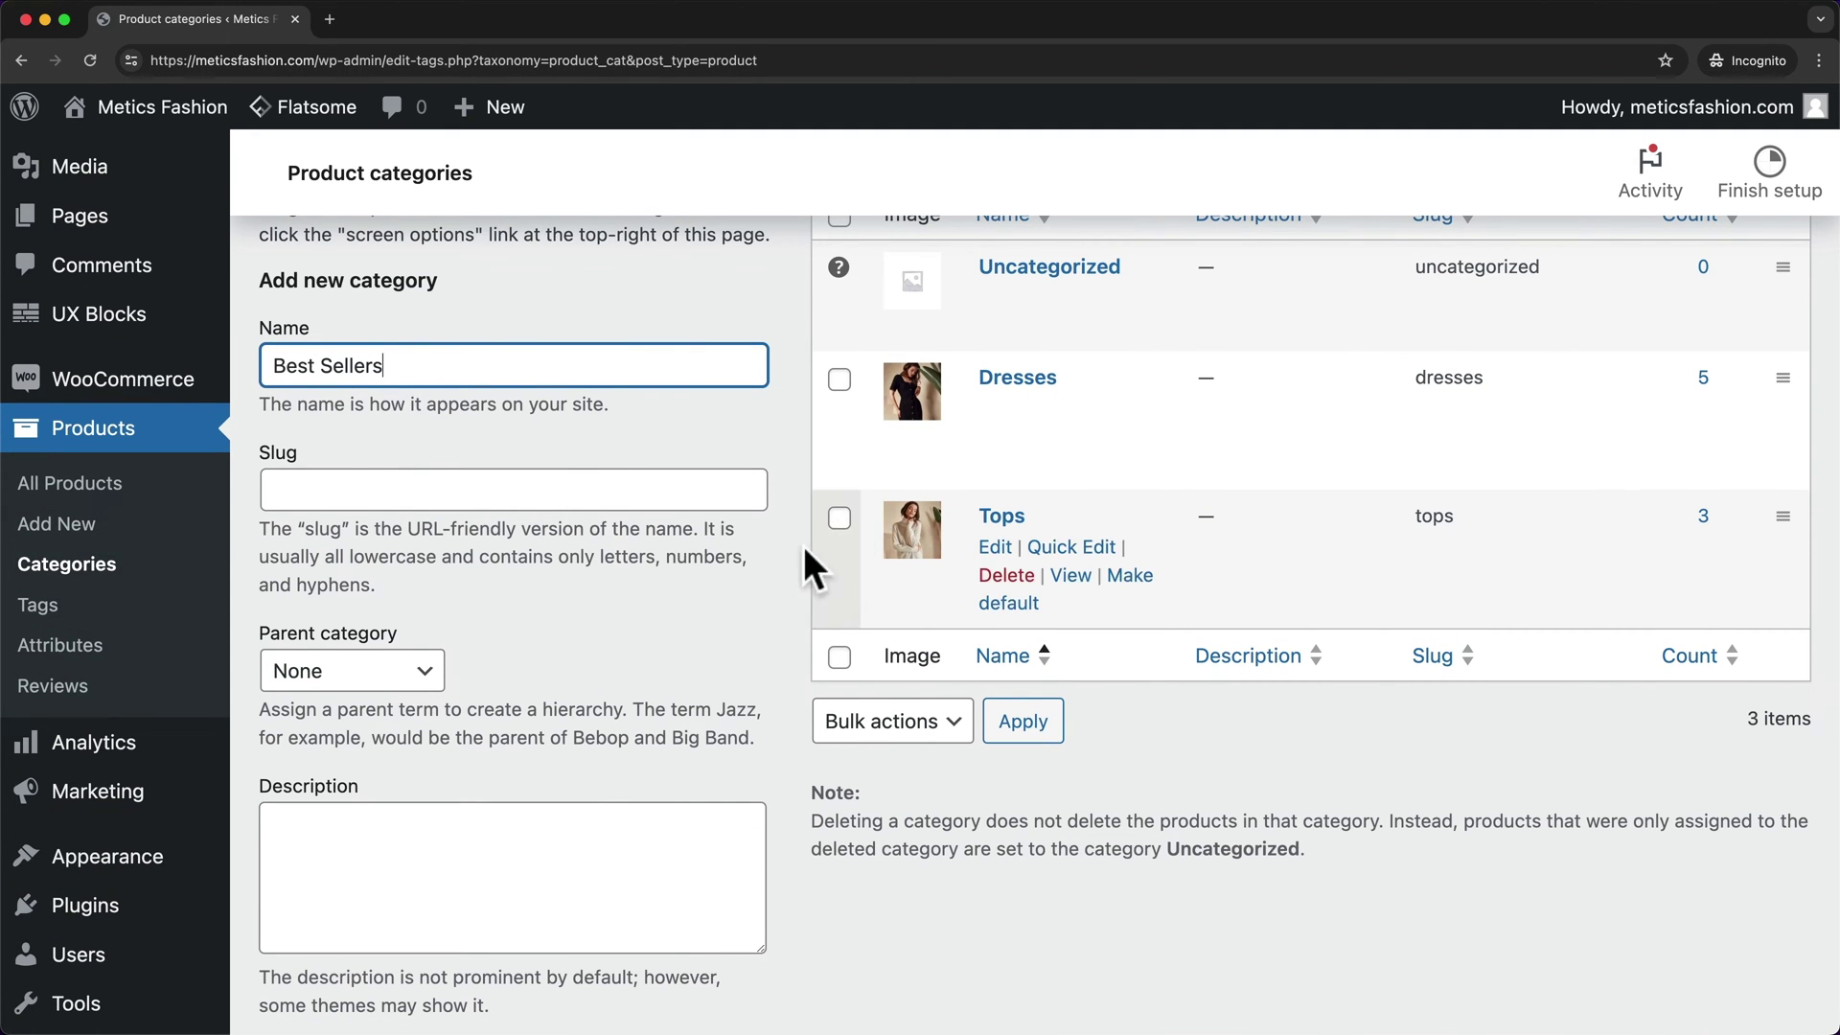
scroll(497, 659, "down", 1)
scroll(497, 659, "down", 1)
left_click(364, 588)
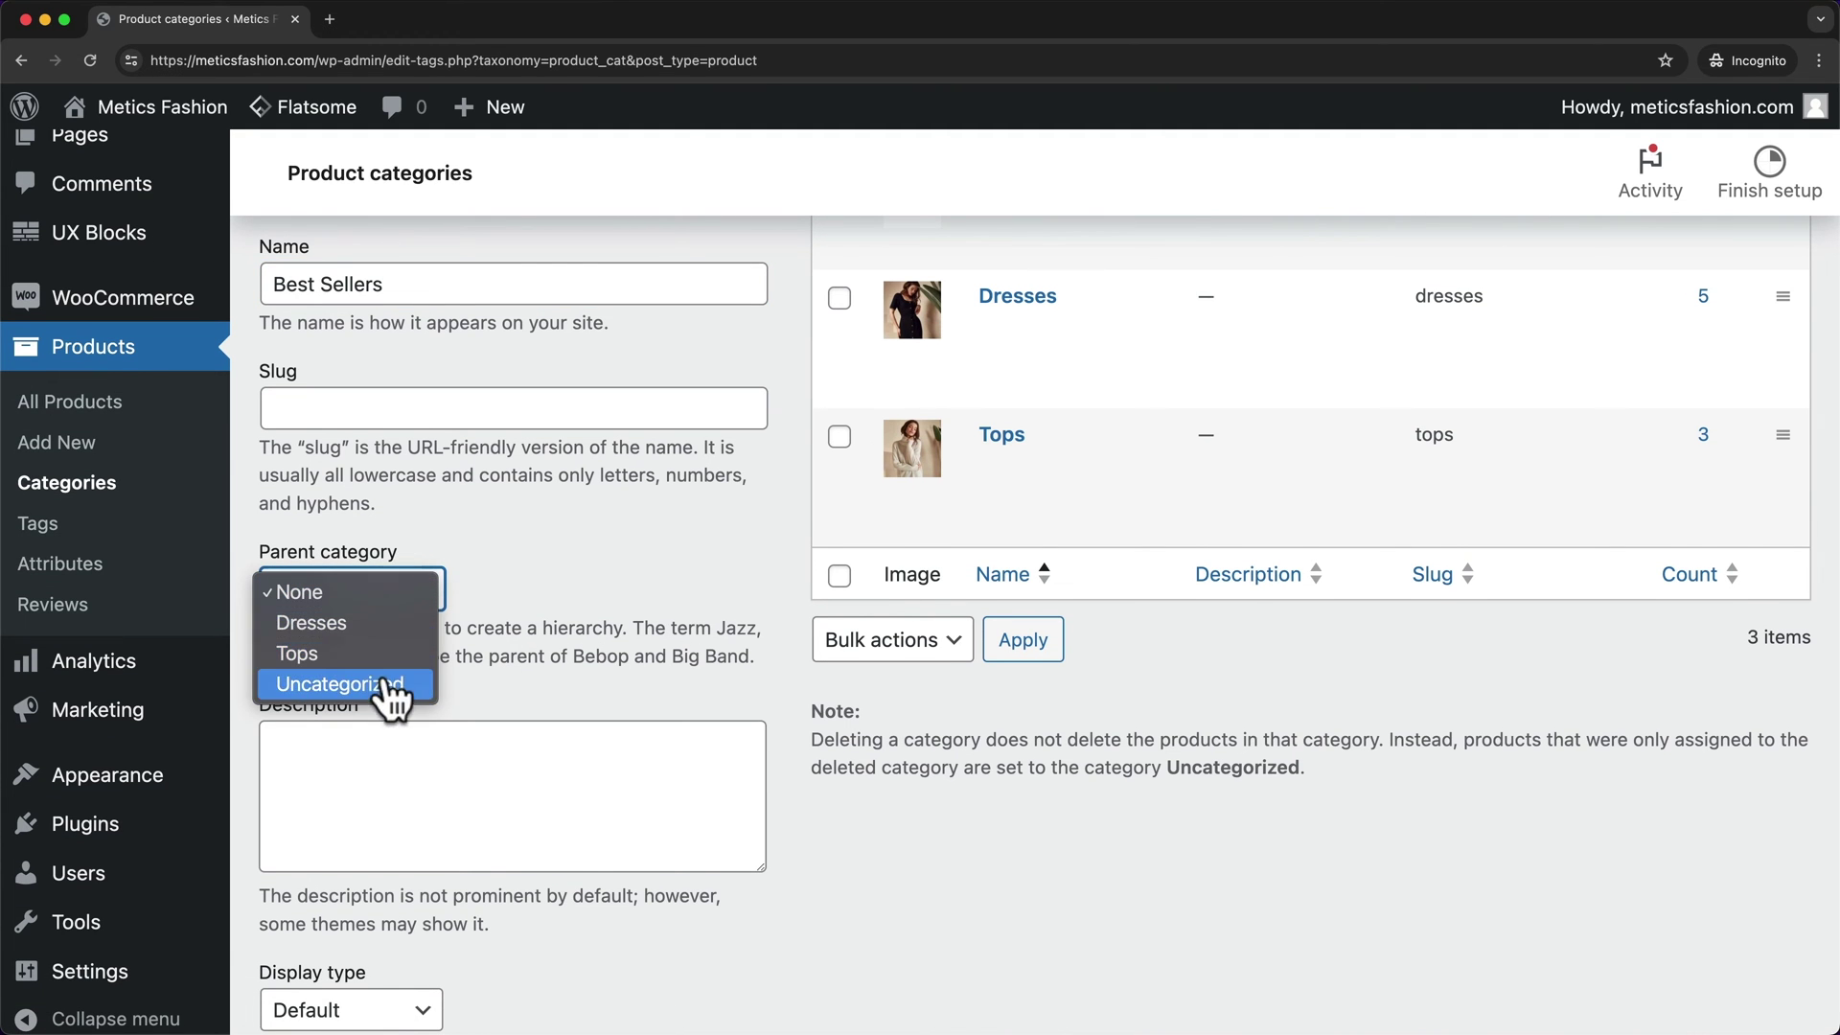
left_click(557, 546)
scroll(546, 546, "down", 8)
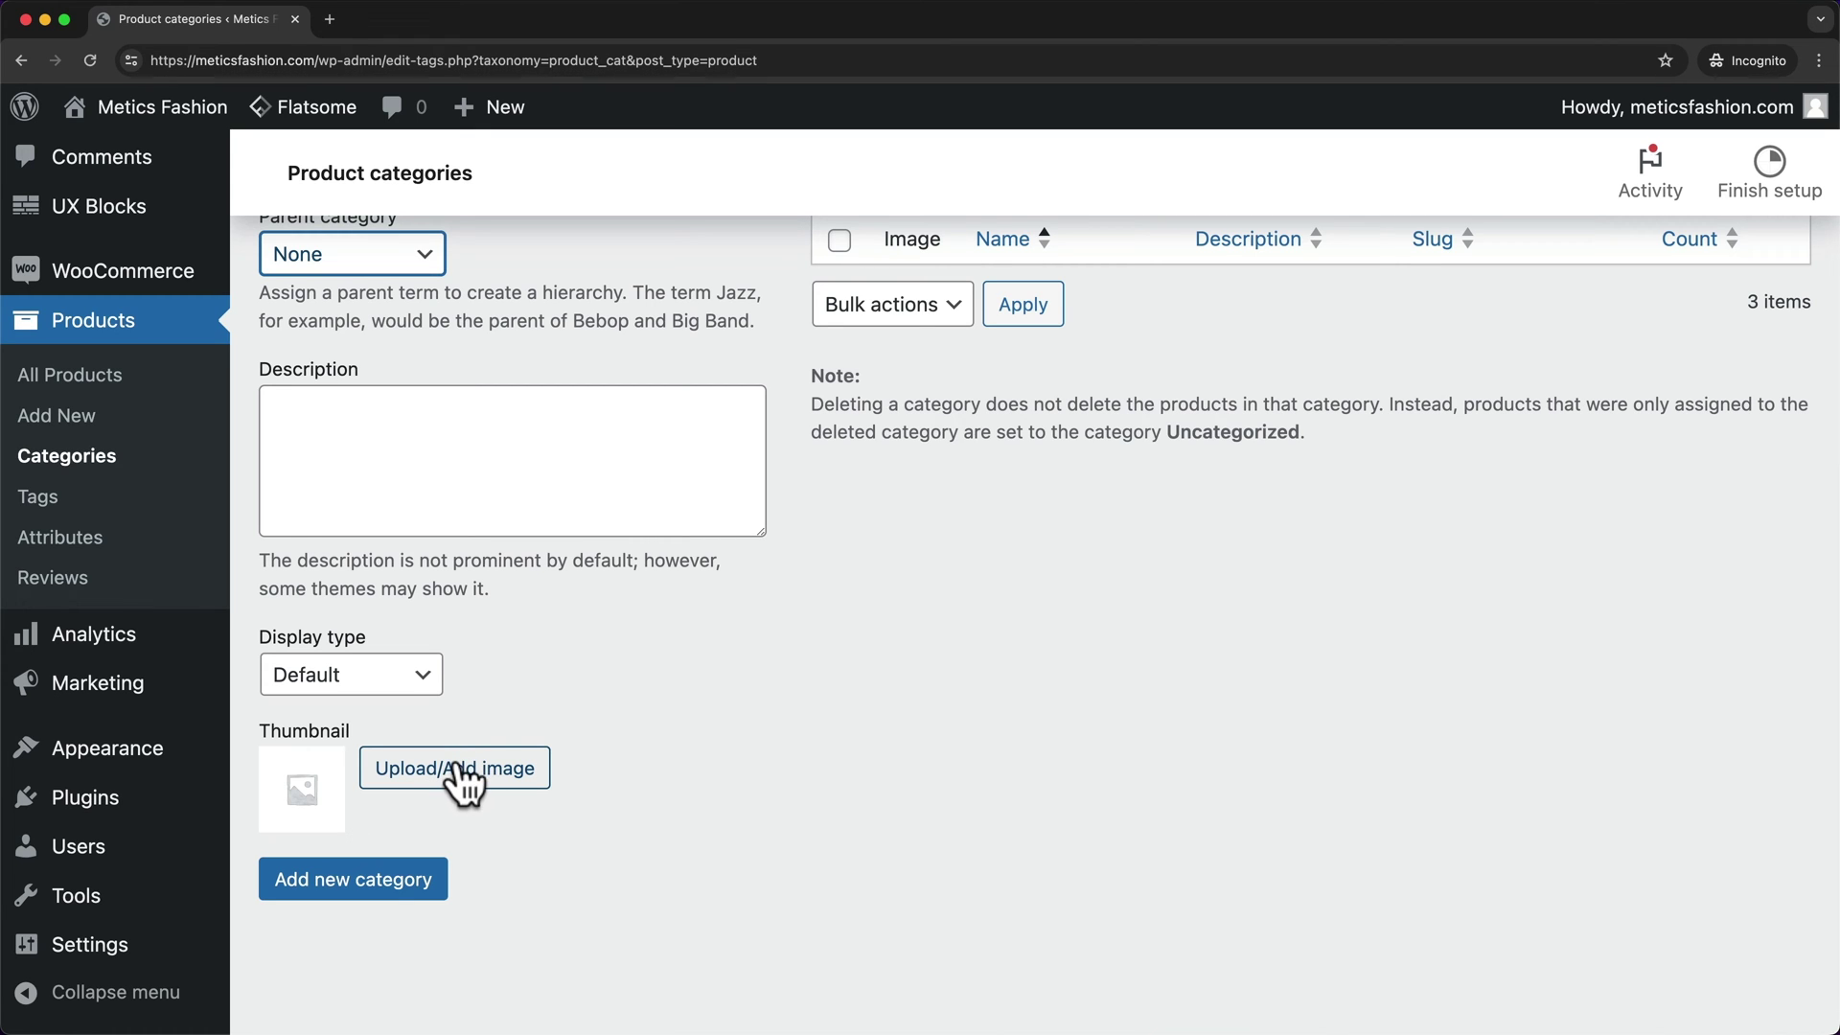
Give it the best-sellers.png thumbnail and add the Best Sellers category.
left_click(463, 780)
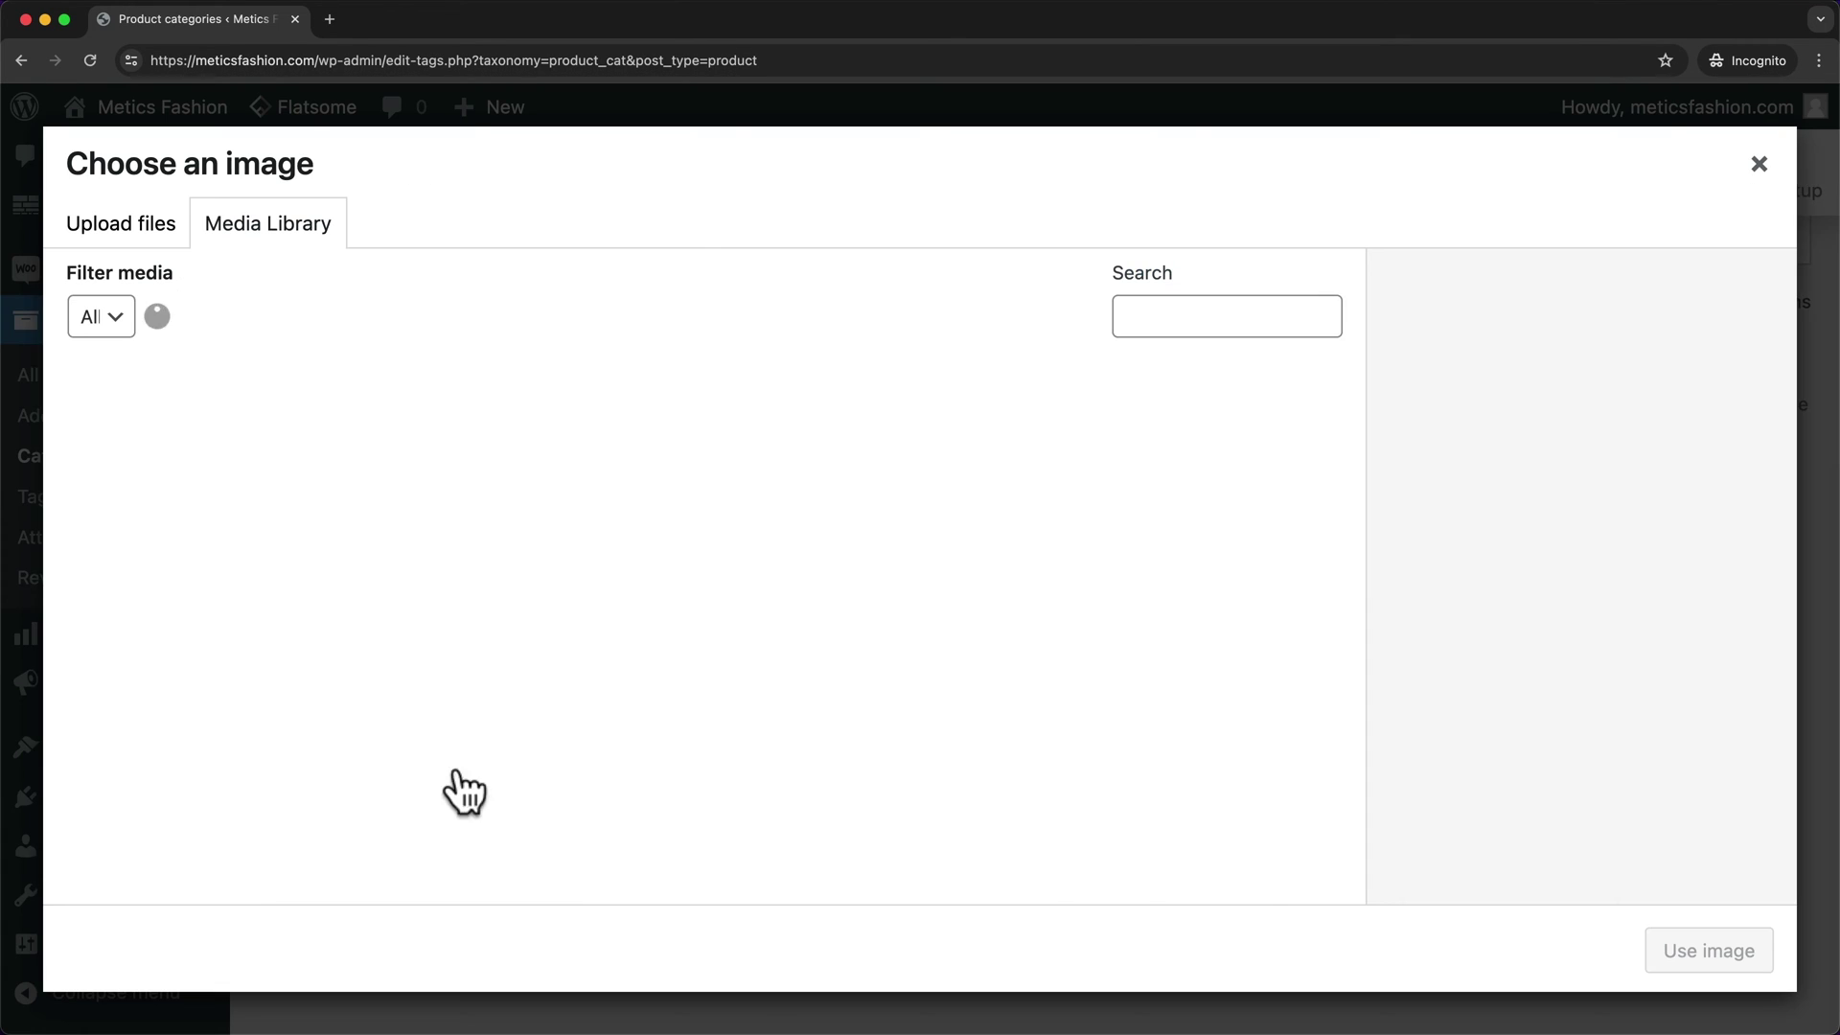
left_click(844, 500)
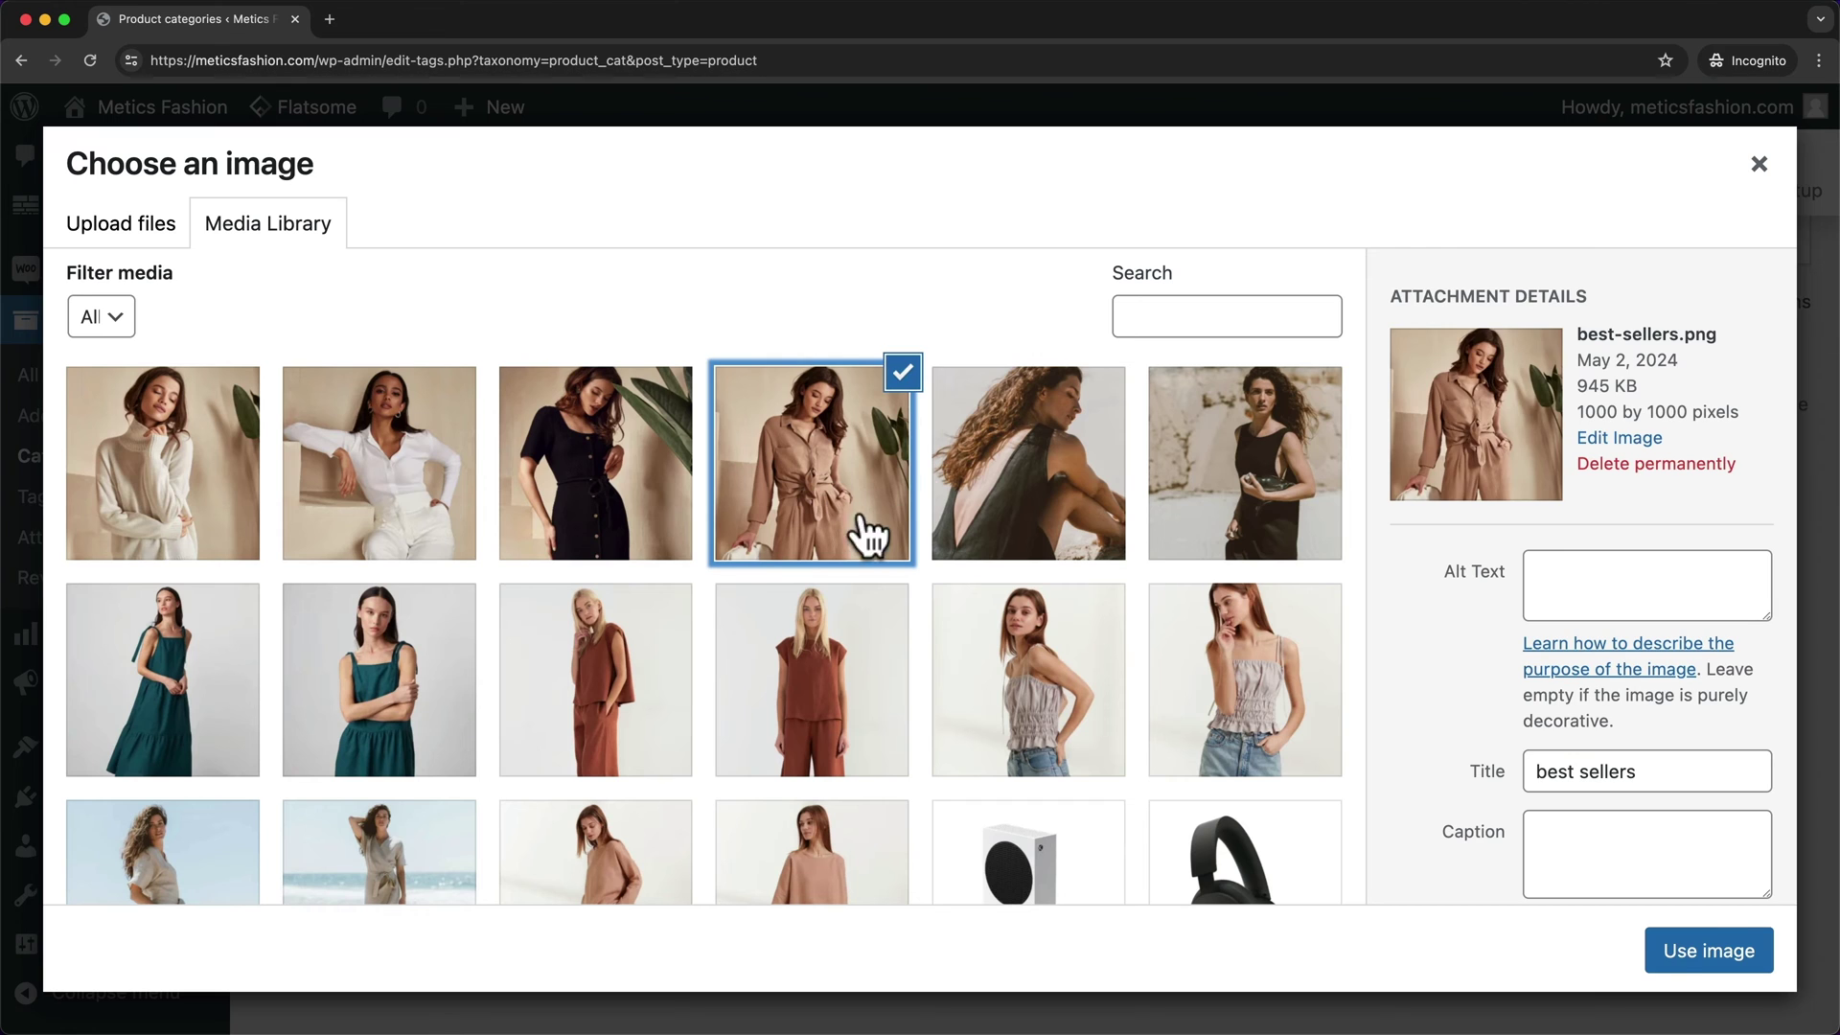
left_click(1708, 951)
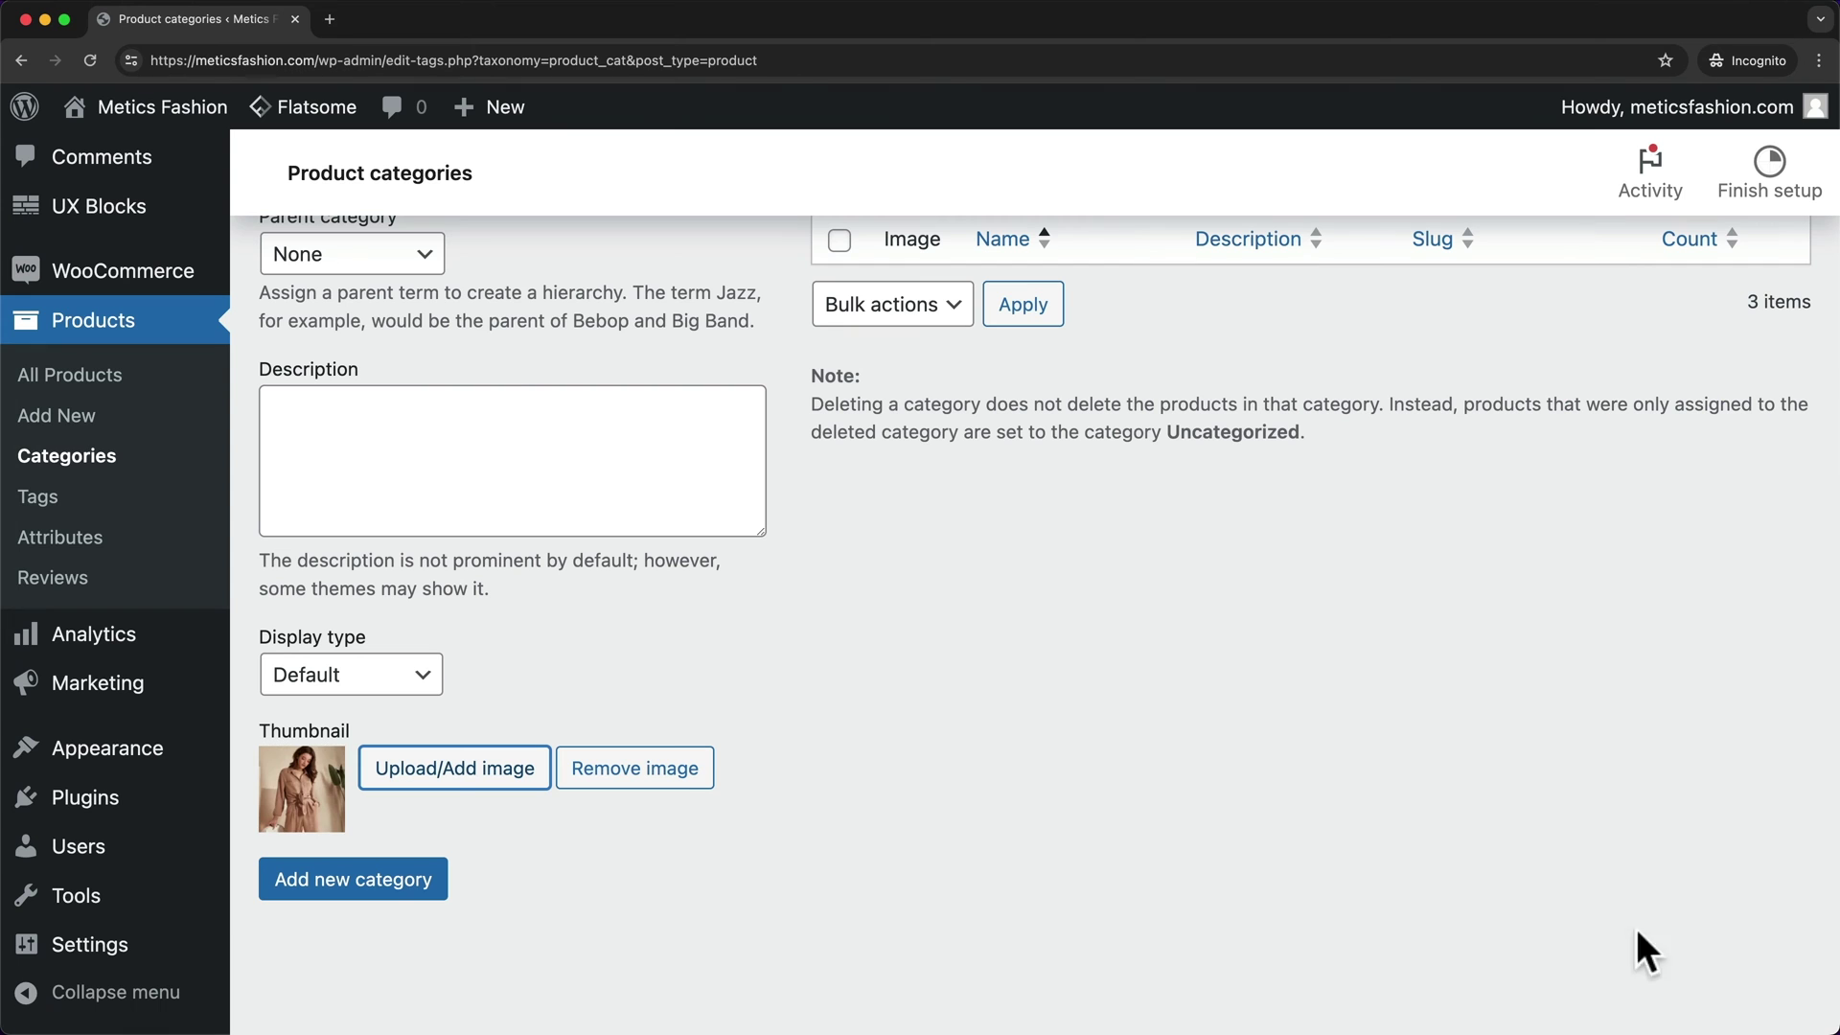
left_click(365, 896)
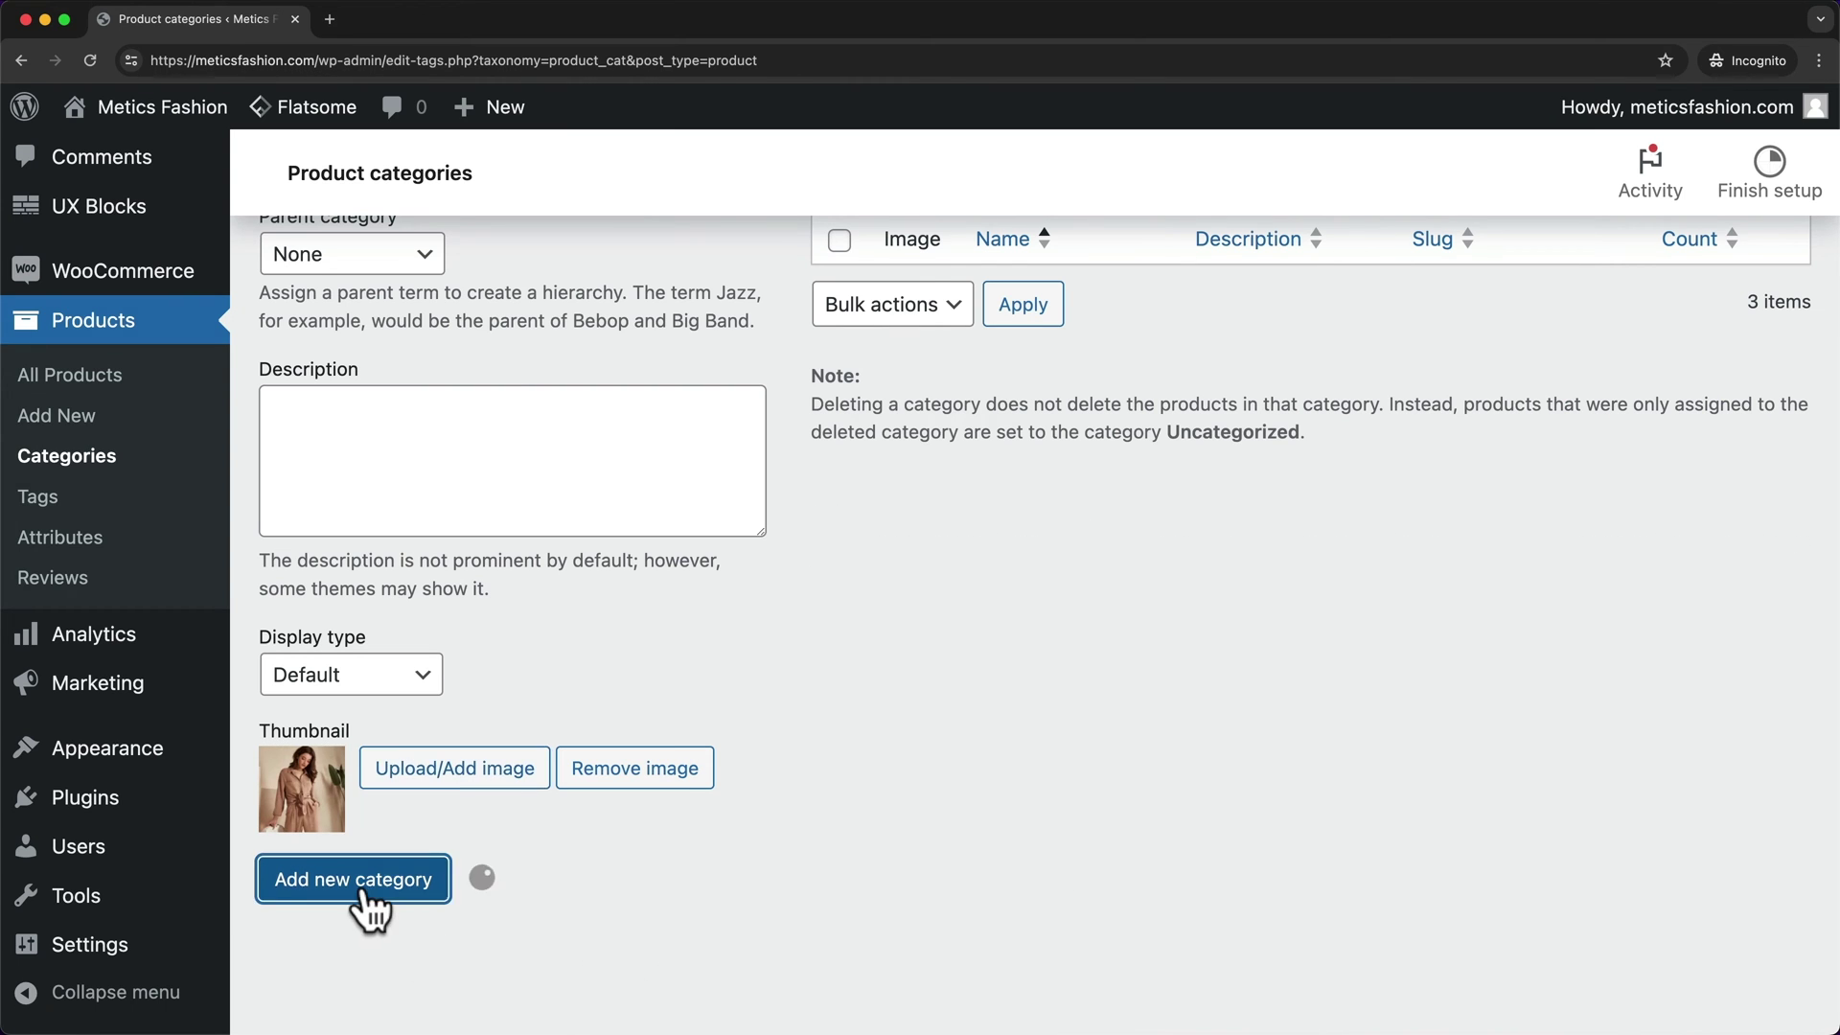
scroll(920, 939, "up", 3)
scroll(921, 938, "up", 3)
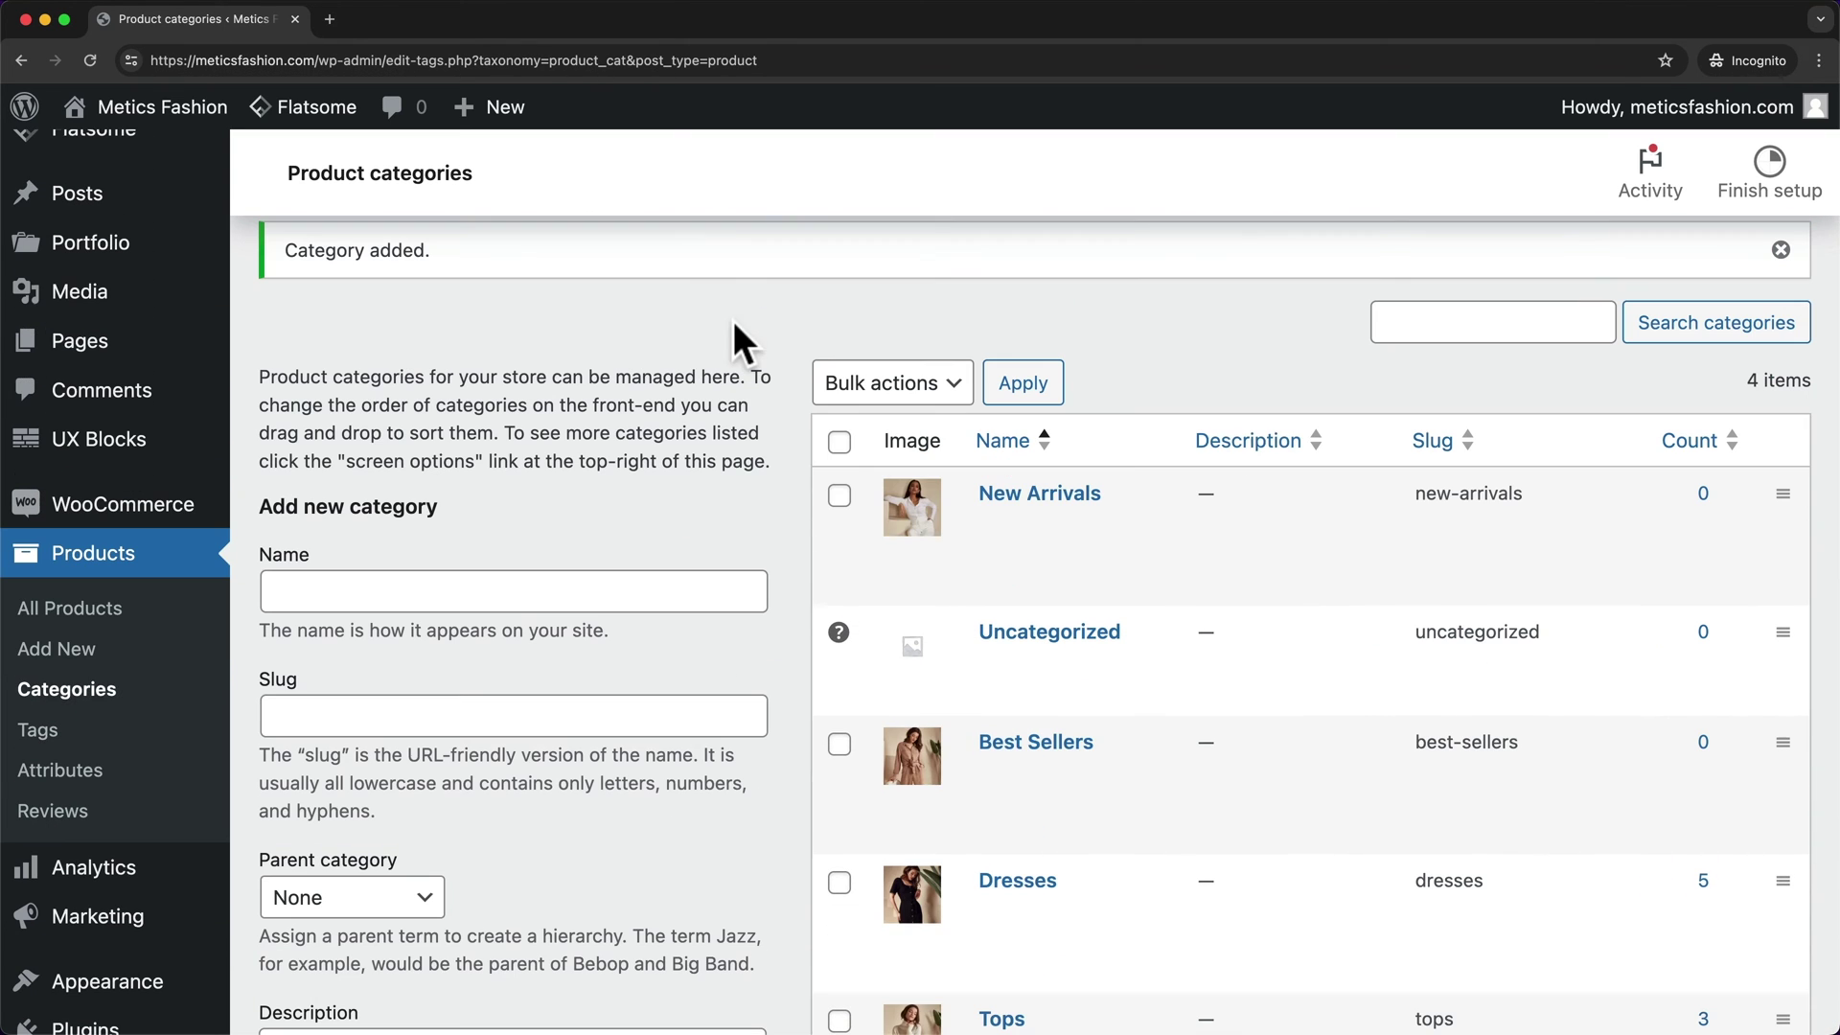
Drag the categories into the order Dresses, Tops, Best Sellers, New Arrivals.
mouse_move(1112, 542)
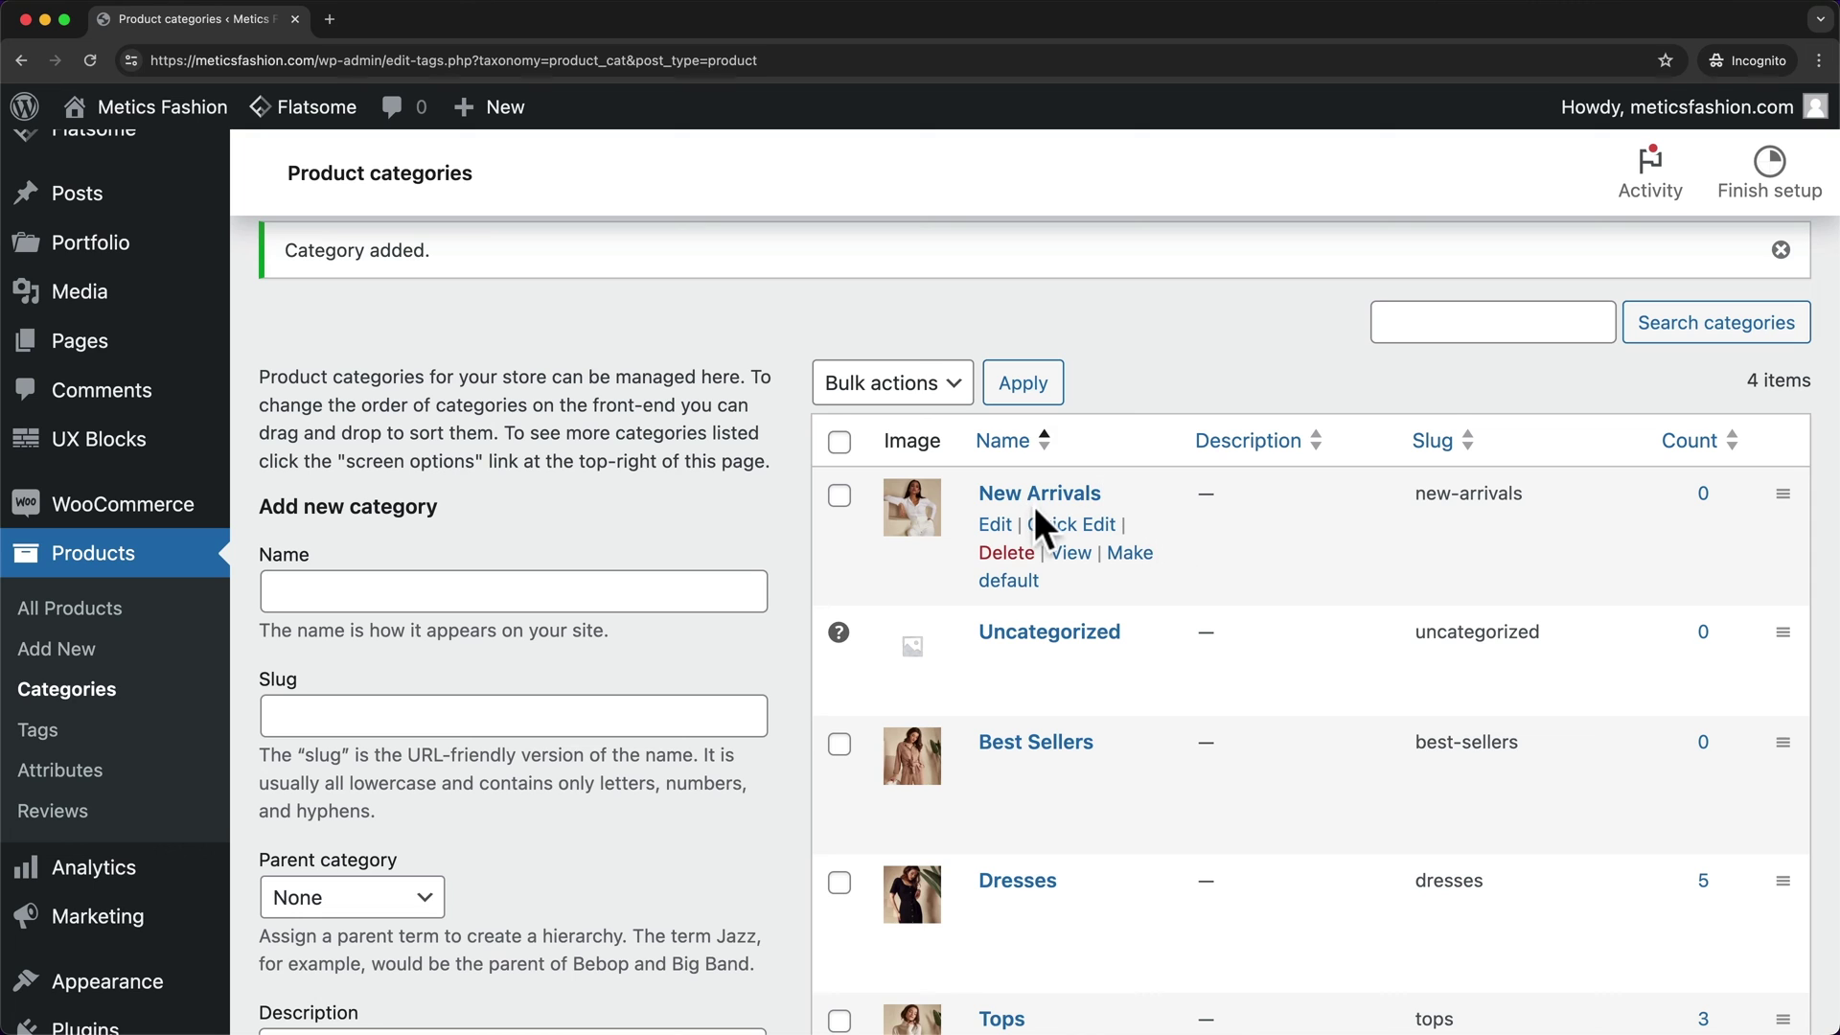
scroll(1236, 575, "down", 2)
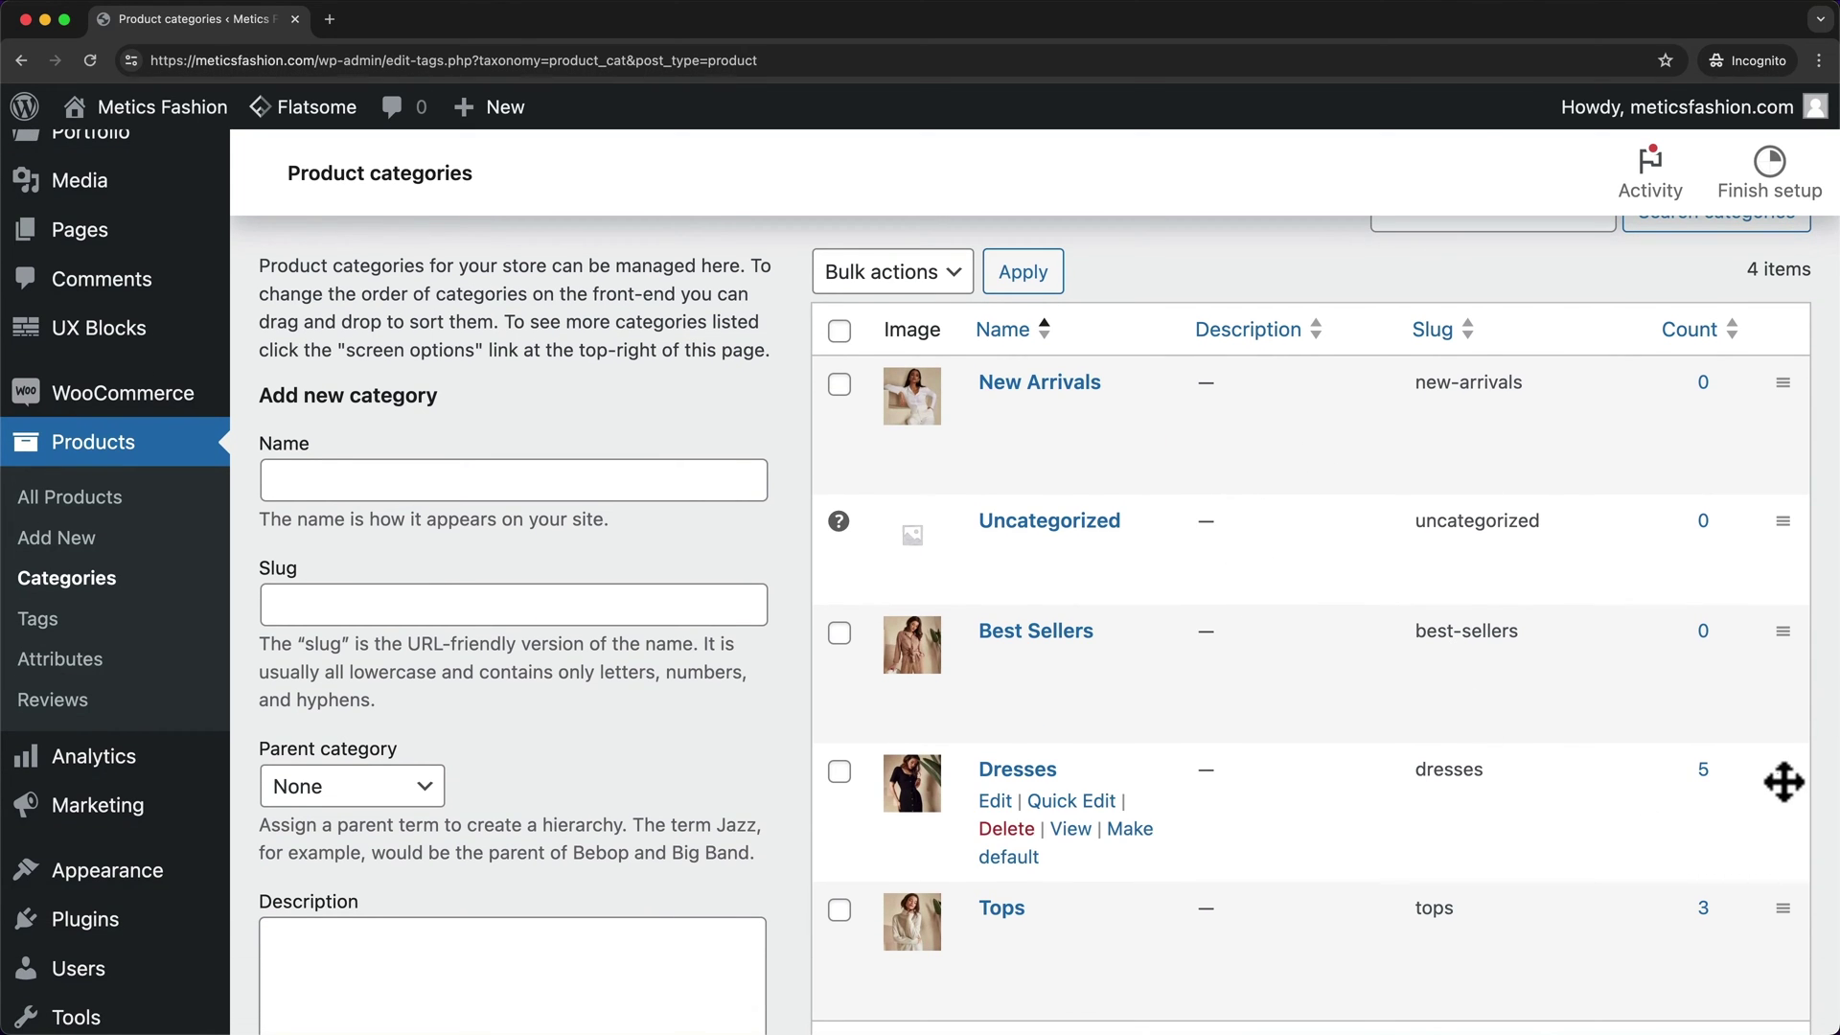
left_click_drag(1784, 774, 1774, 406)
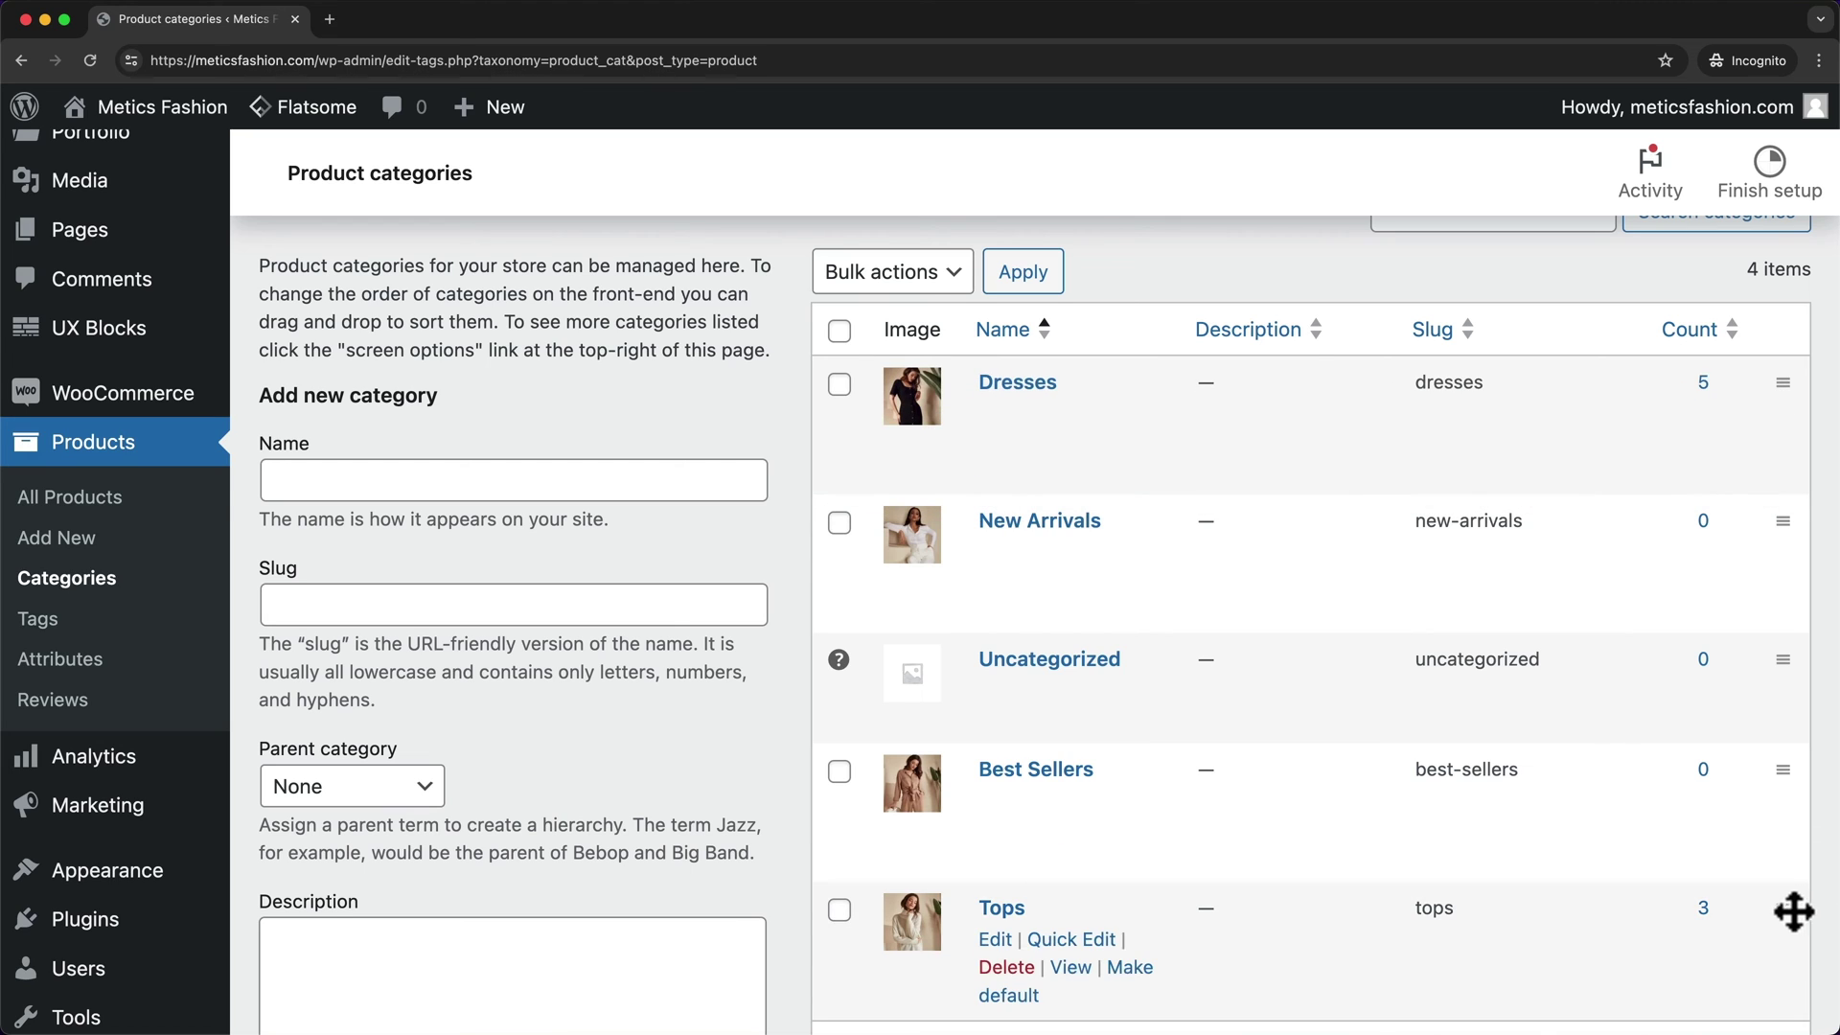
left_click_drag(1783, 908, 1775, 508)
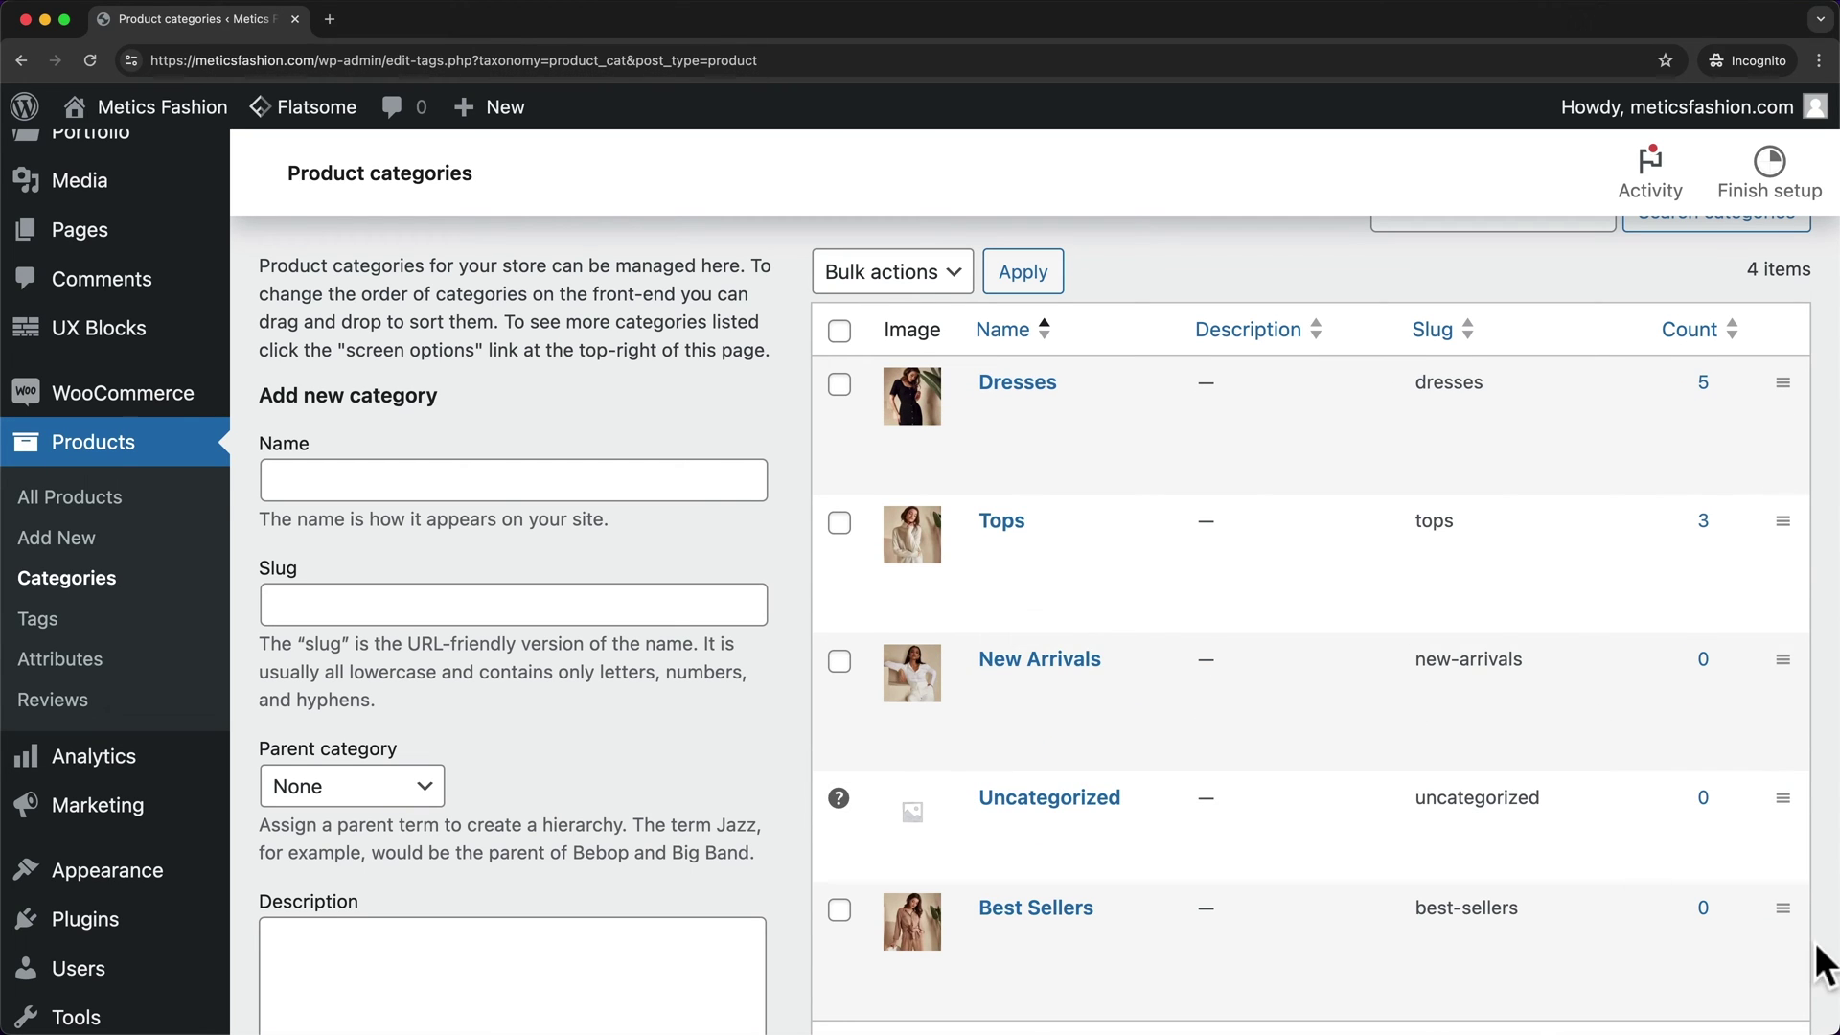
left_click_drag(1783, 909, 1759, 655)
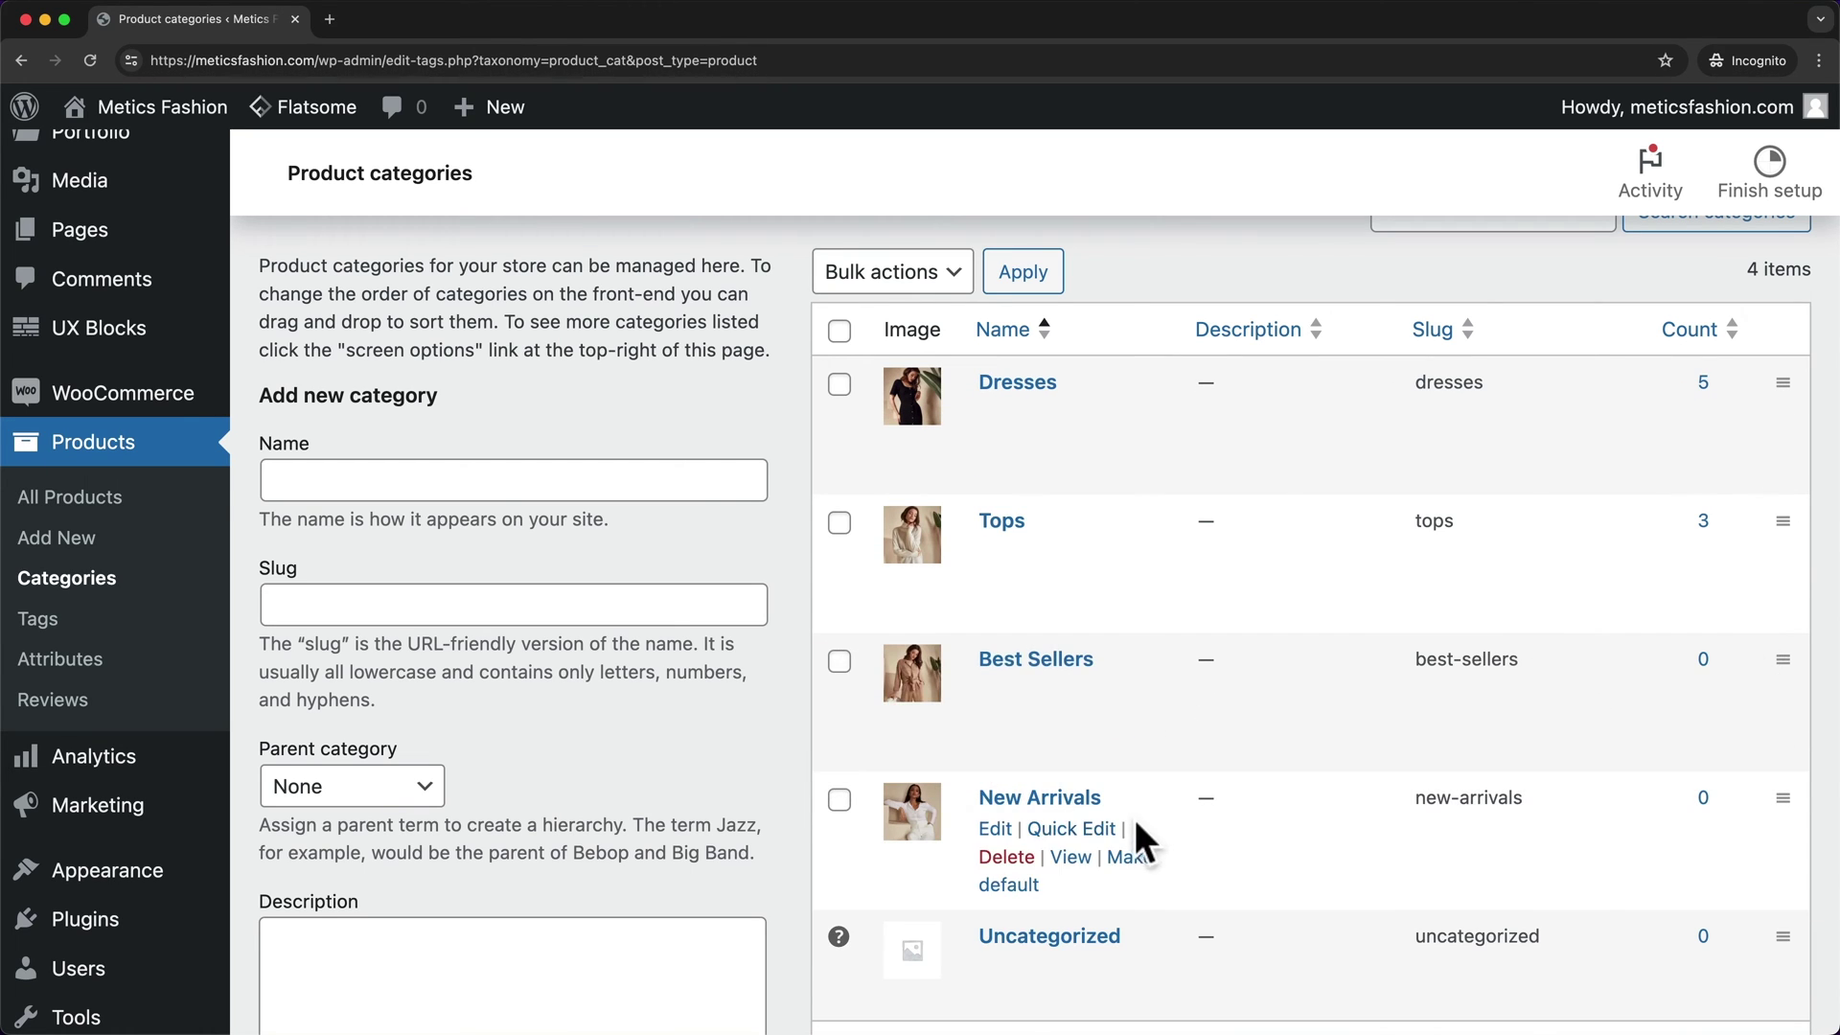
scroll(1198, 784, "down", 2)
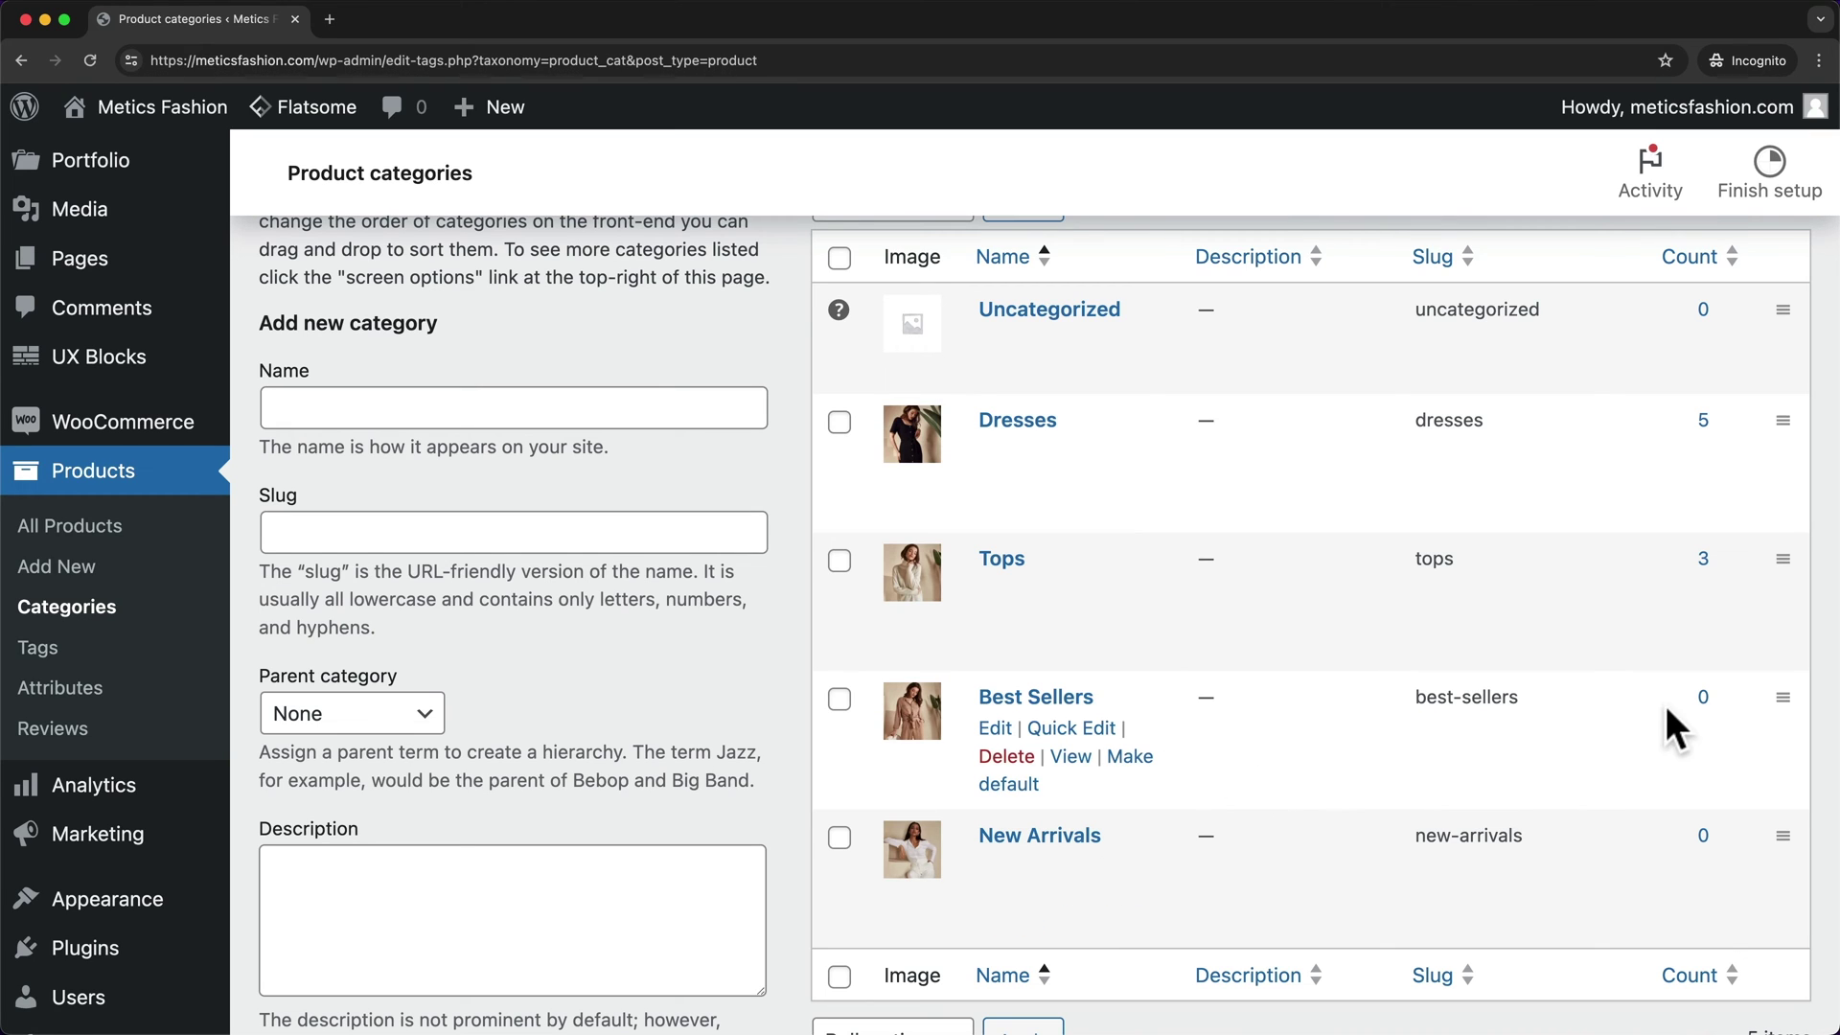
double_click(1715, 838)
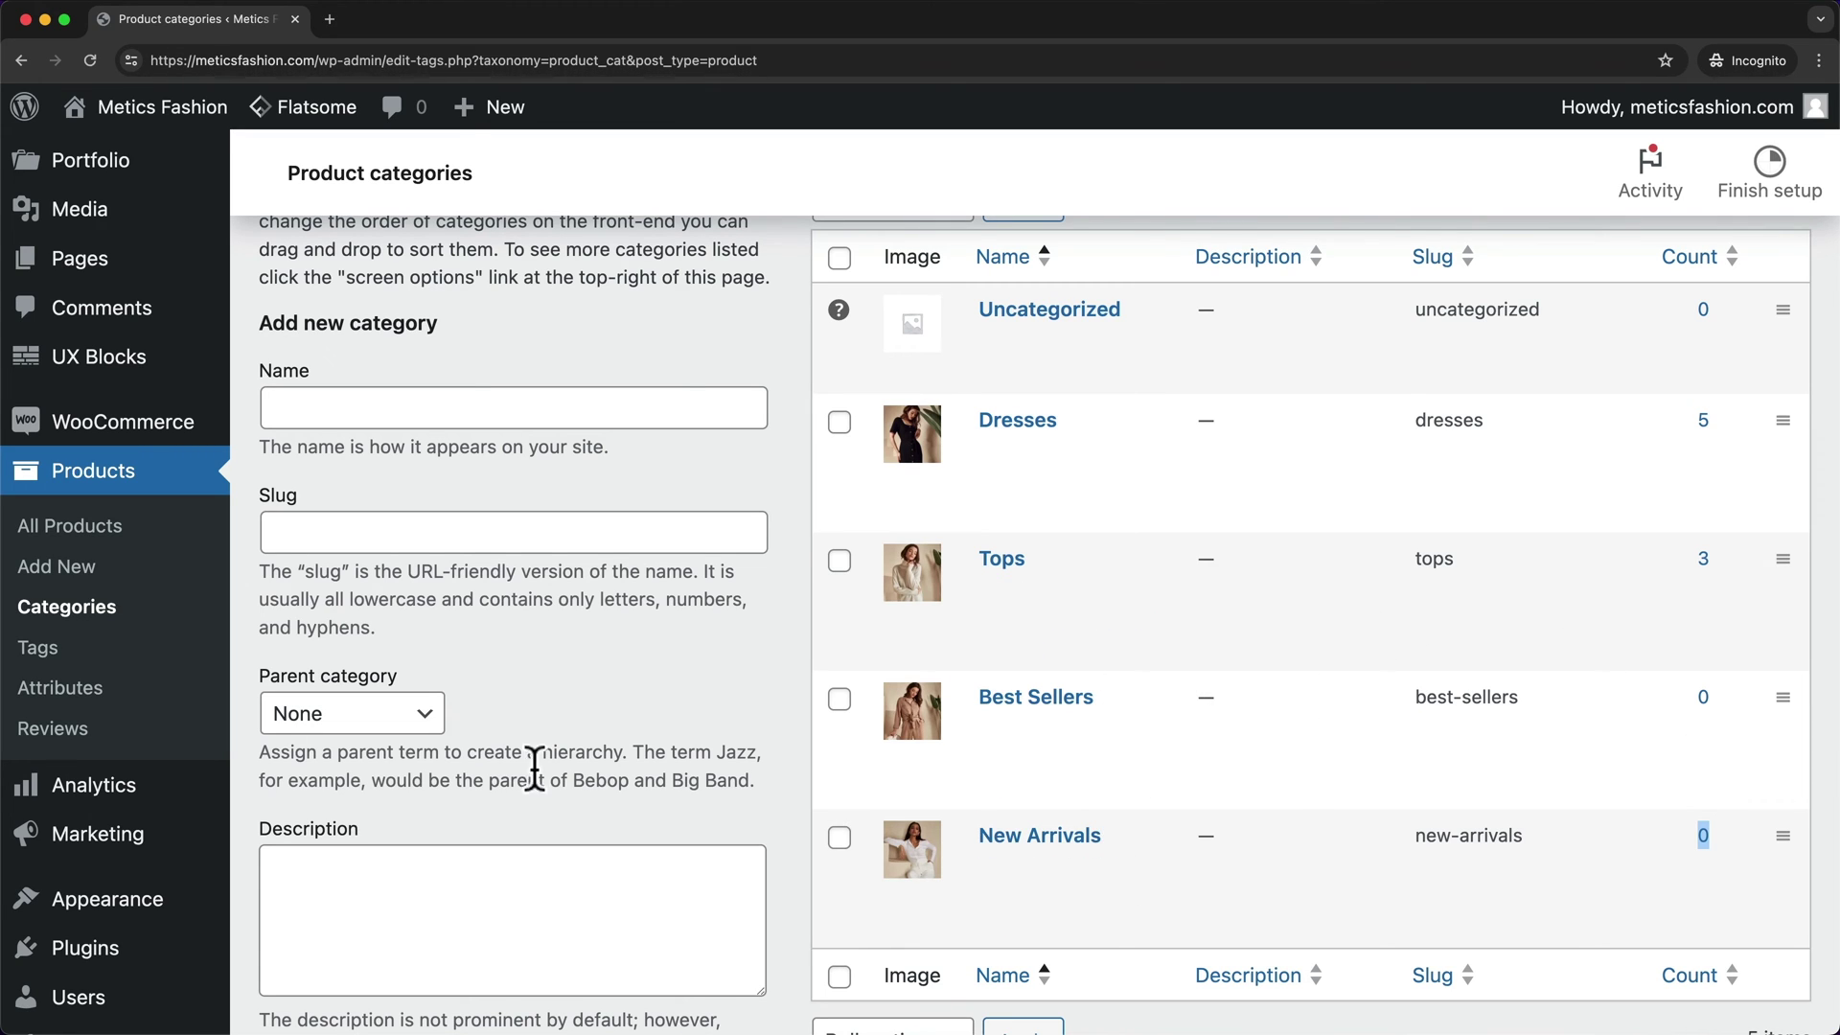
In All Products, tick AMBER, LUNA, MARINA and SIENNA for bulk editing.
left_click(134, 510)
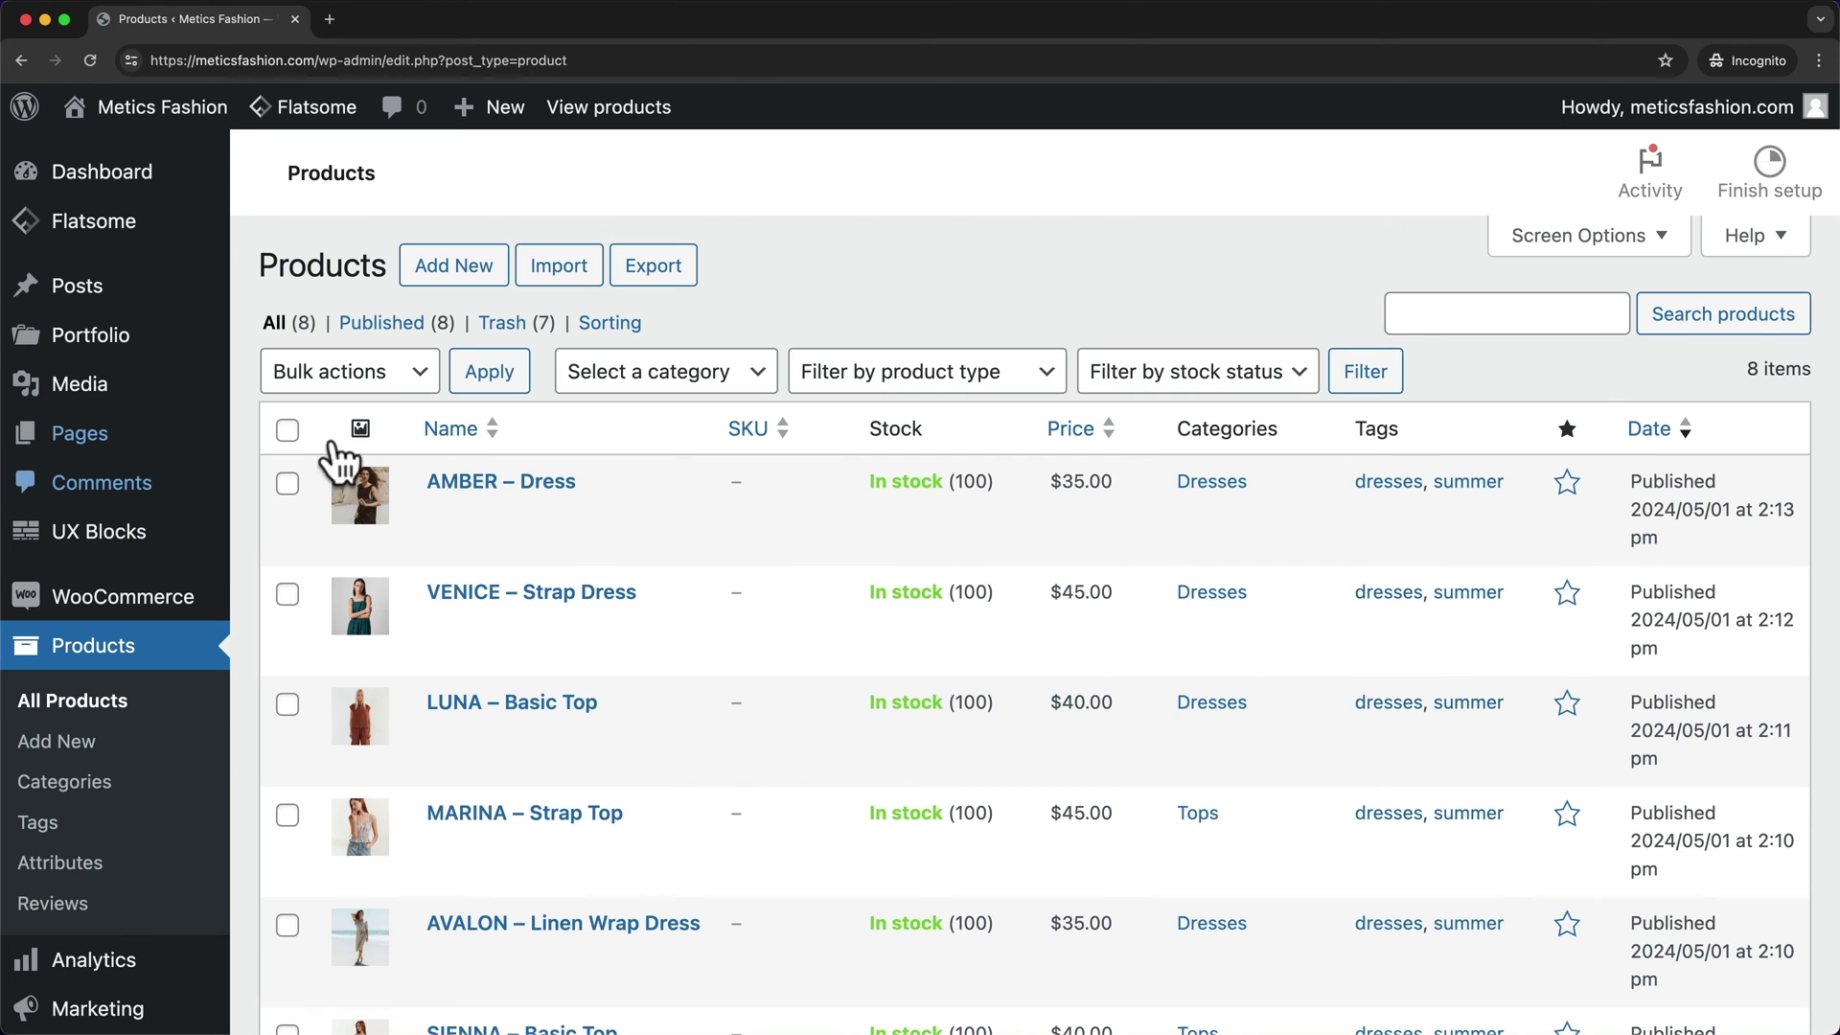
scroll(297, 474, "down", 1)
left_click(287, 468)
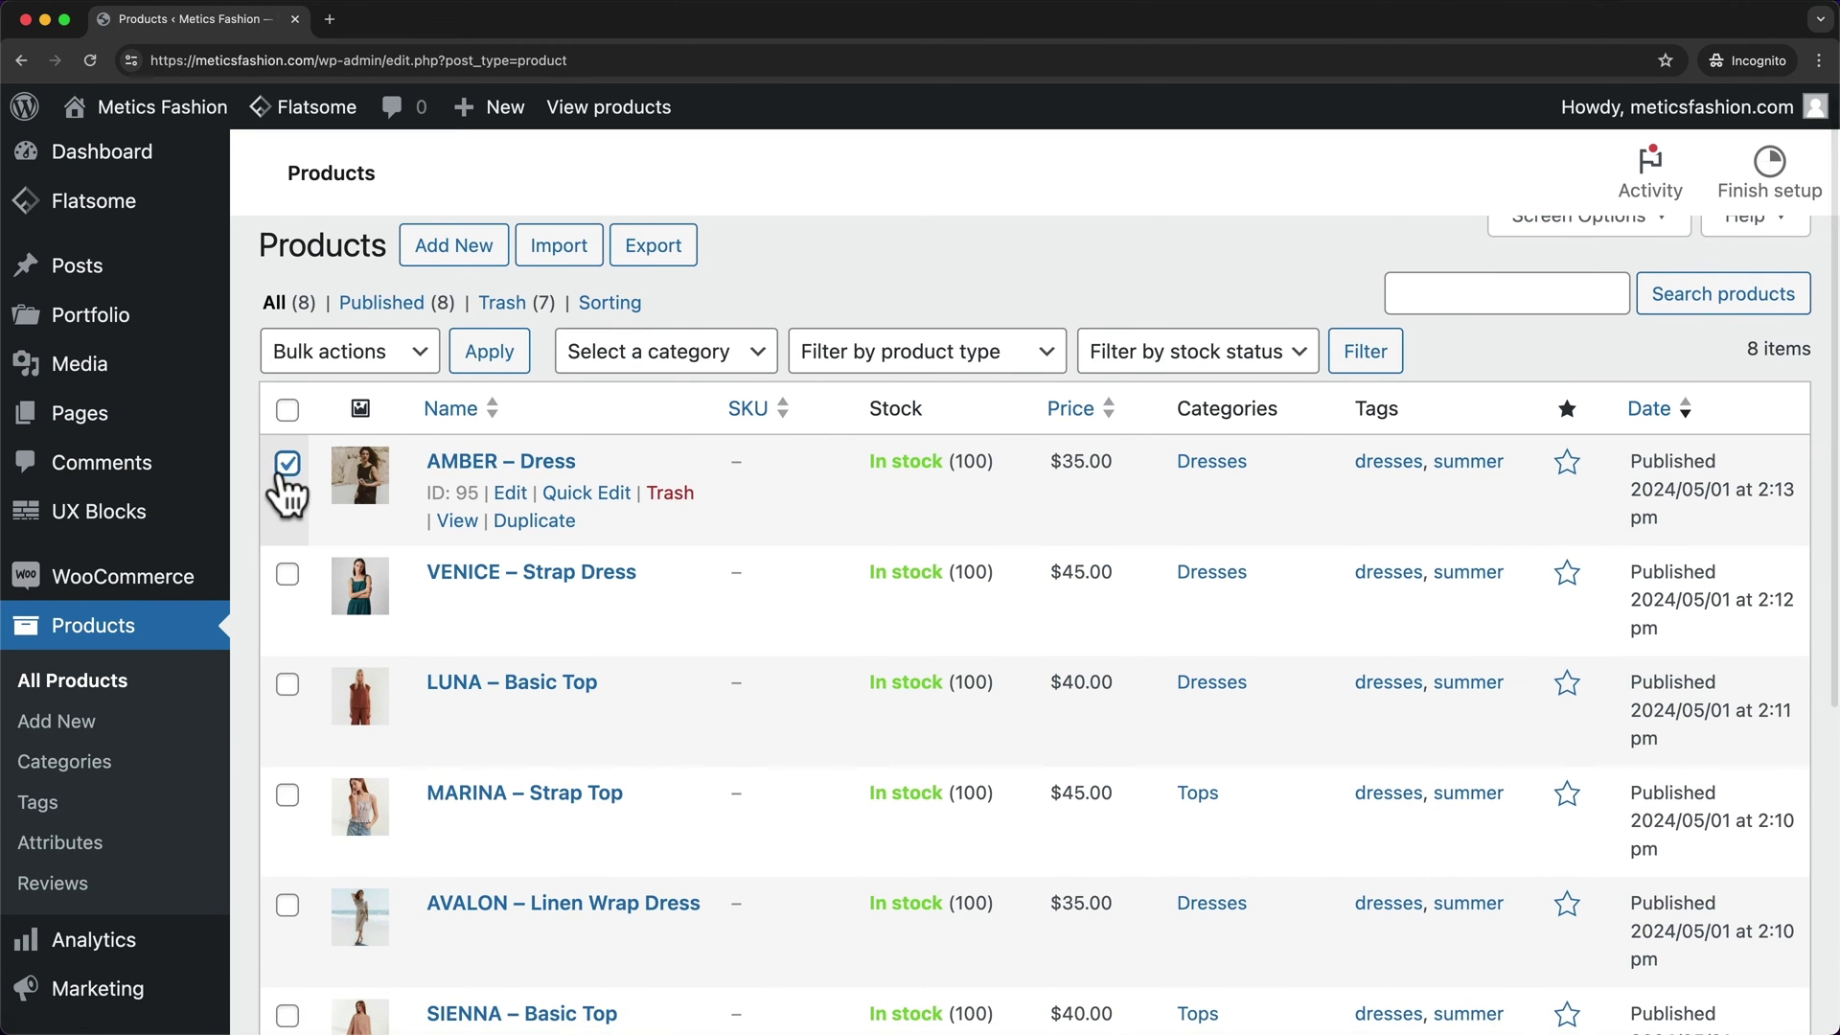
scroll(288, 479, "down", 3)
left_click(287, 529)
scroll(287, 537, "down", 1)
left_click(288, 544)
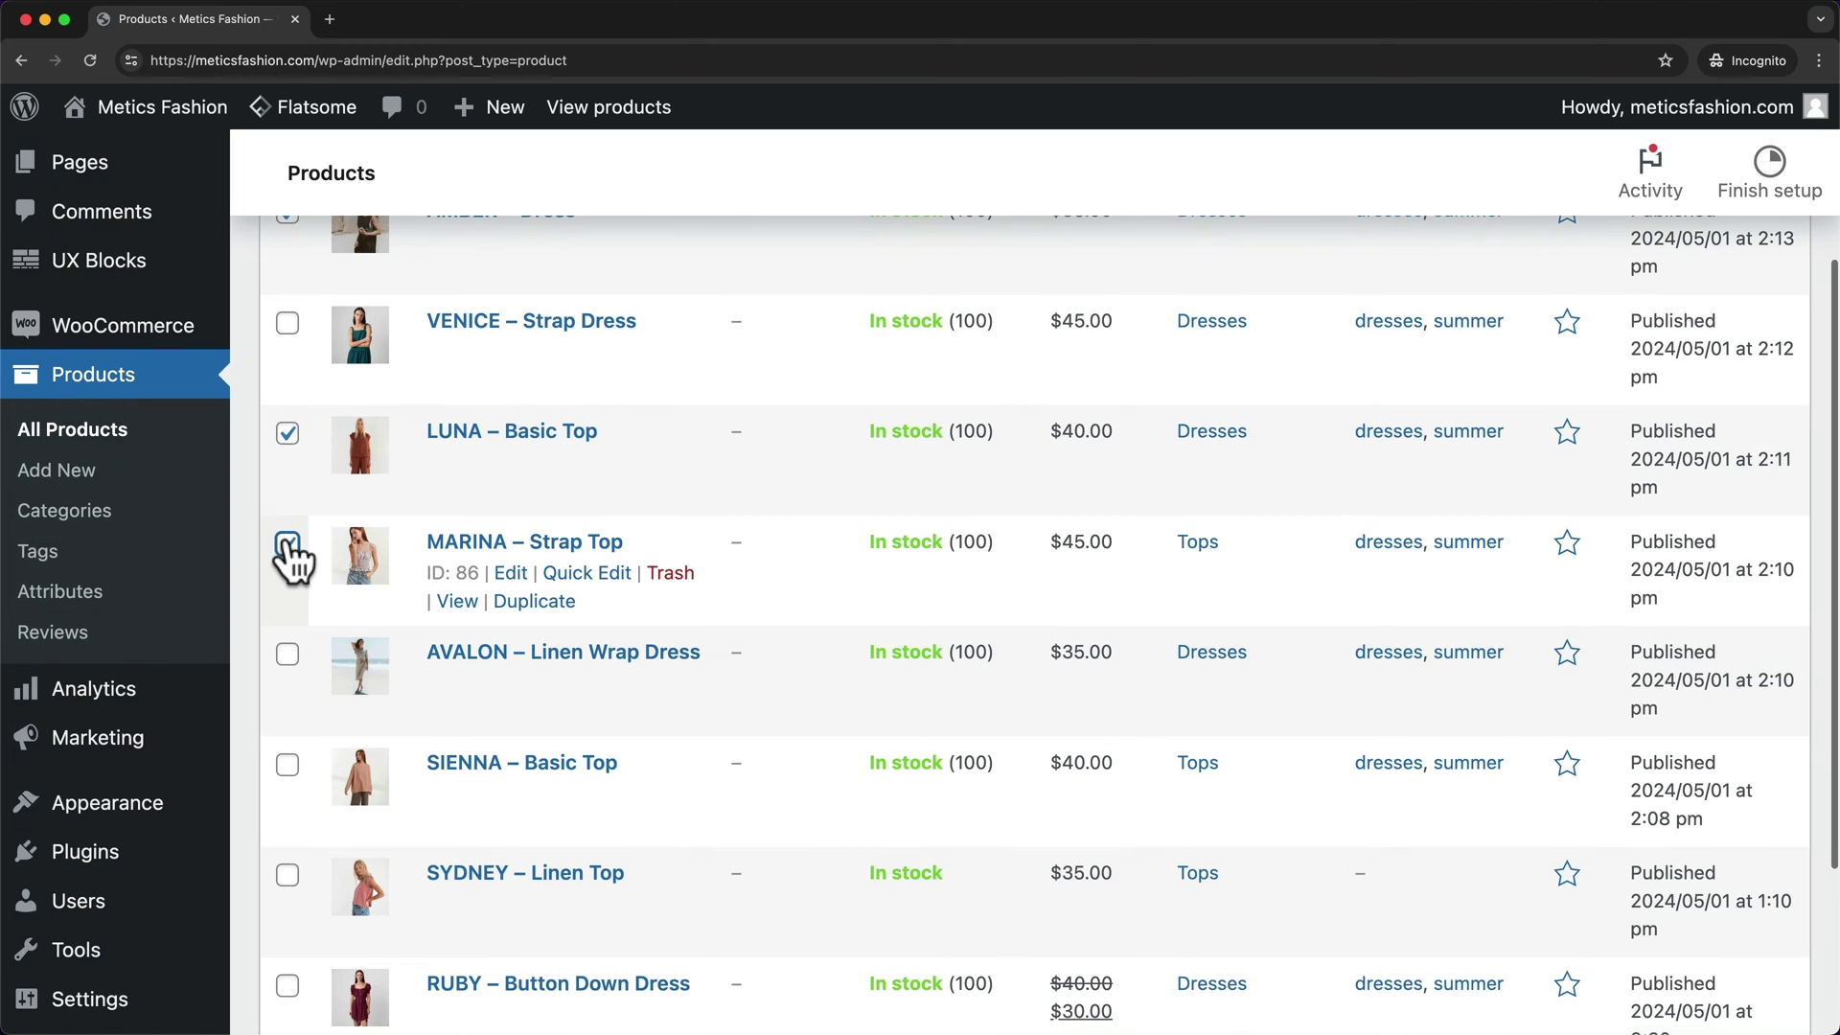
scroll(288, 556, "down", 2)
left_click(288, 552)
Apply the Bulk actions Edit option to open the bulk editor for them.
scroll(498, 498, "up", 5)
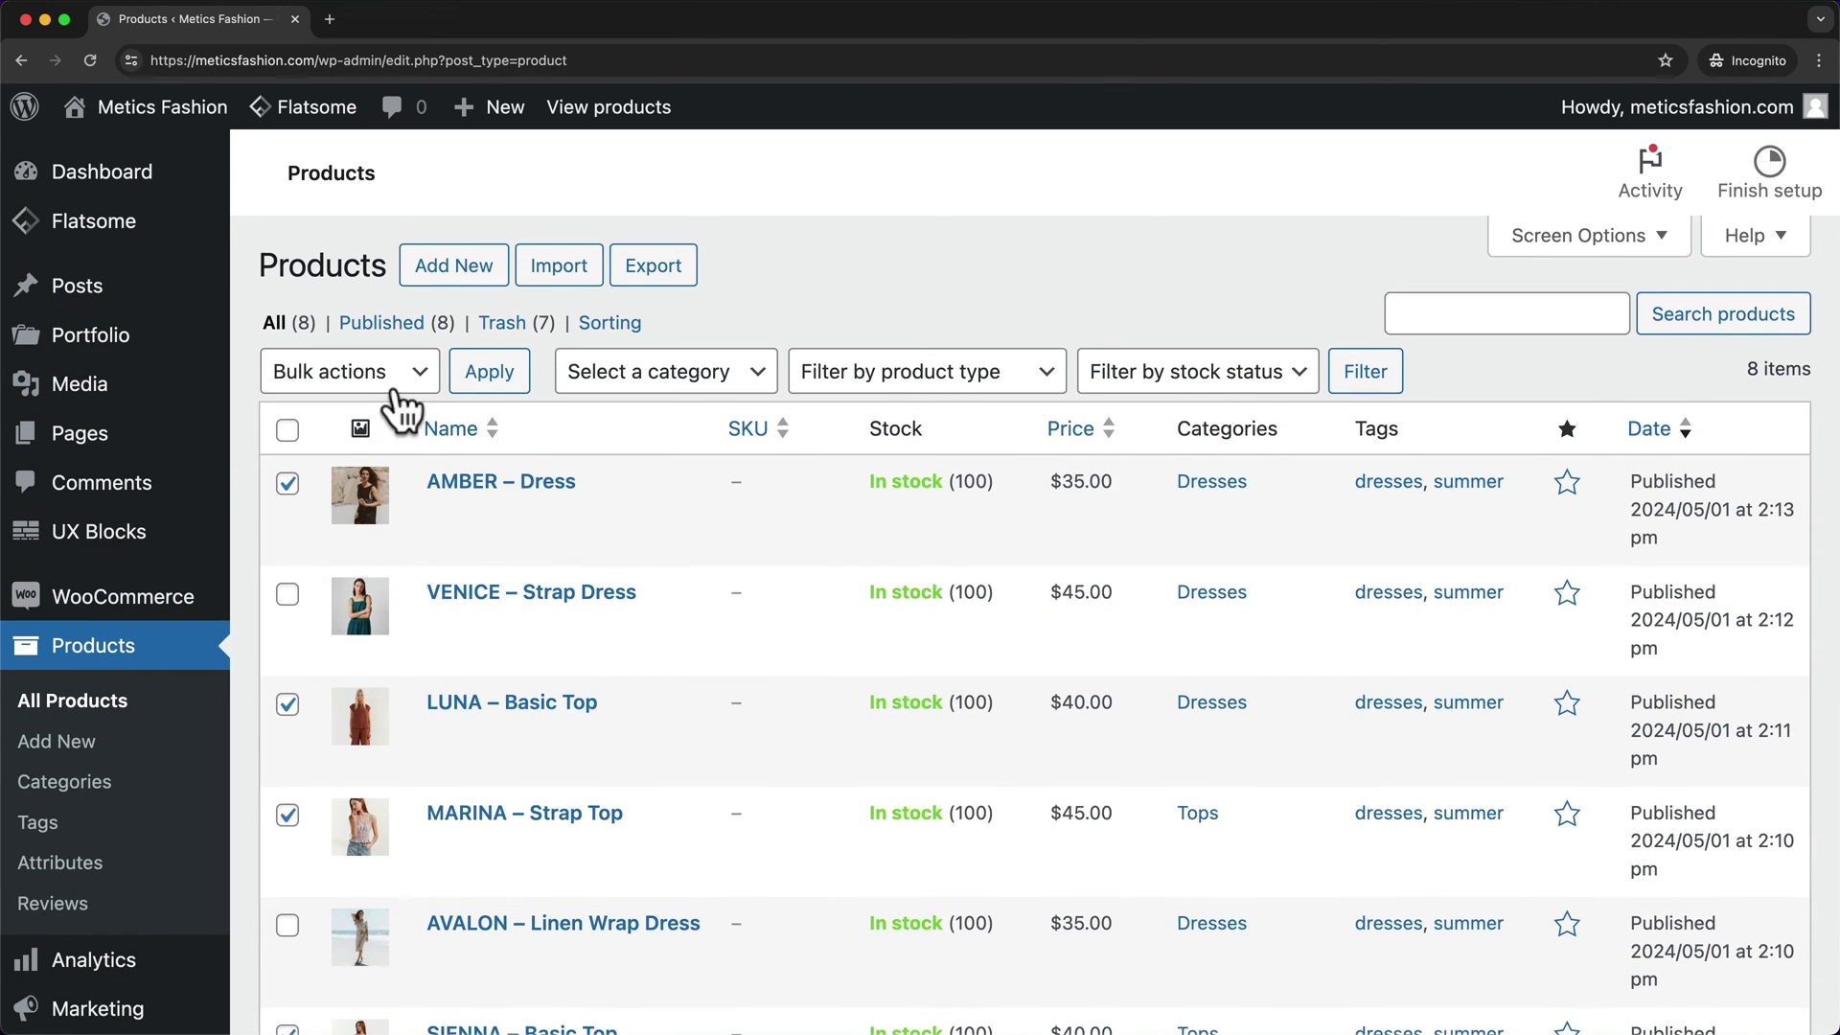
left_click(402, 385)
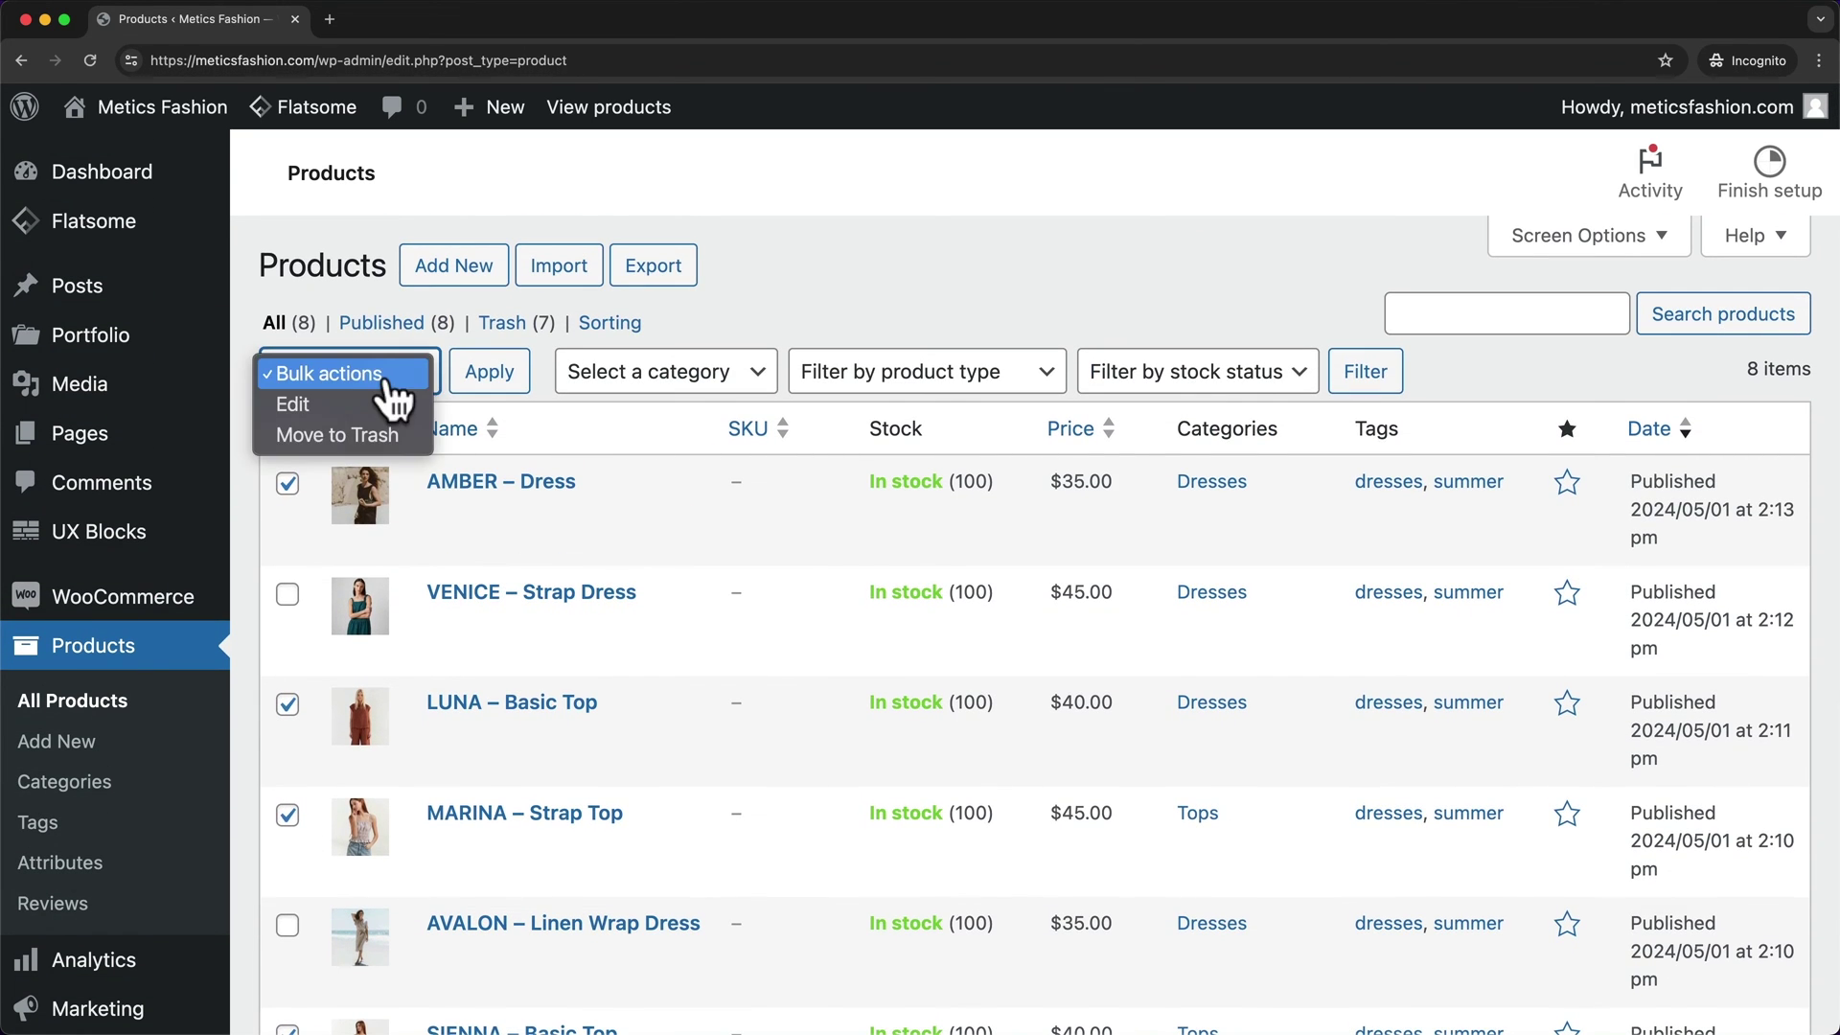
left_click(330, 422)
left_click(508, 375)
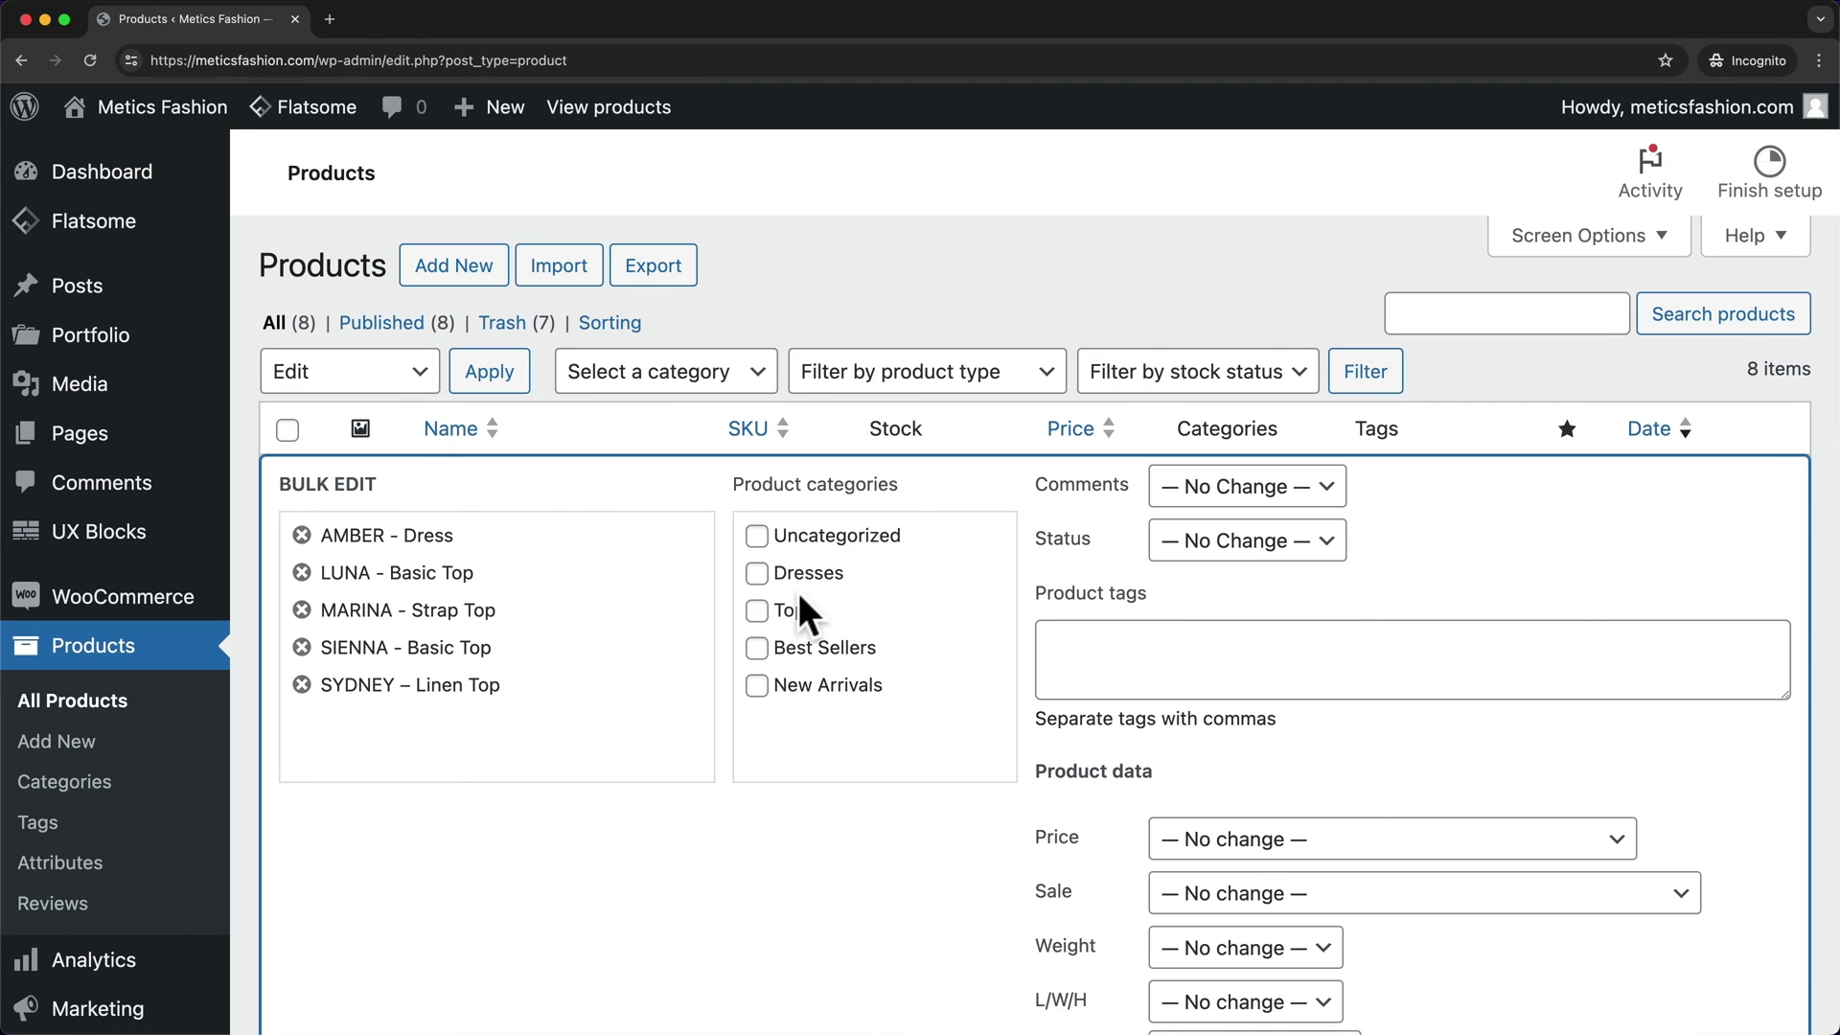
Assign Best Sellers to the five products, then mark VENICE – Strap Dress.
left_click(755, 648)
scroll(863, 648, "down", 8)
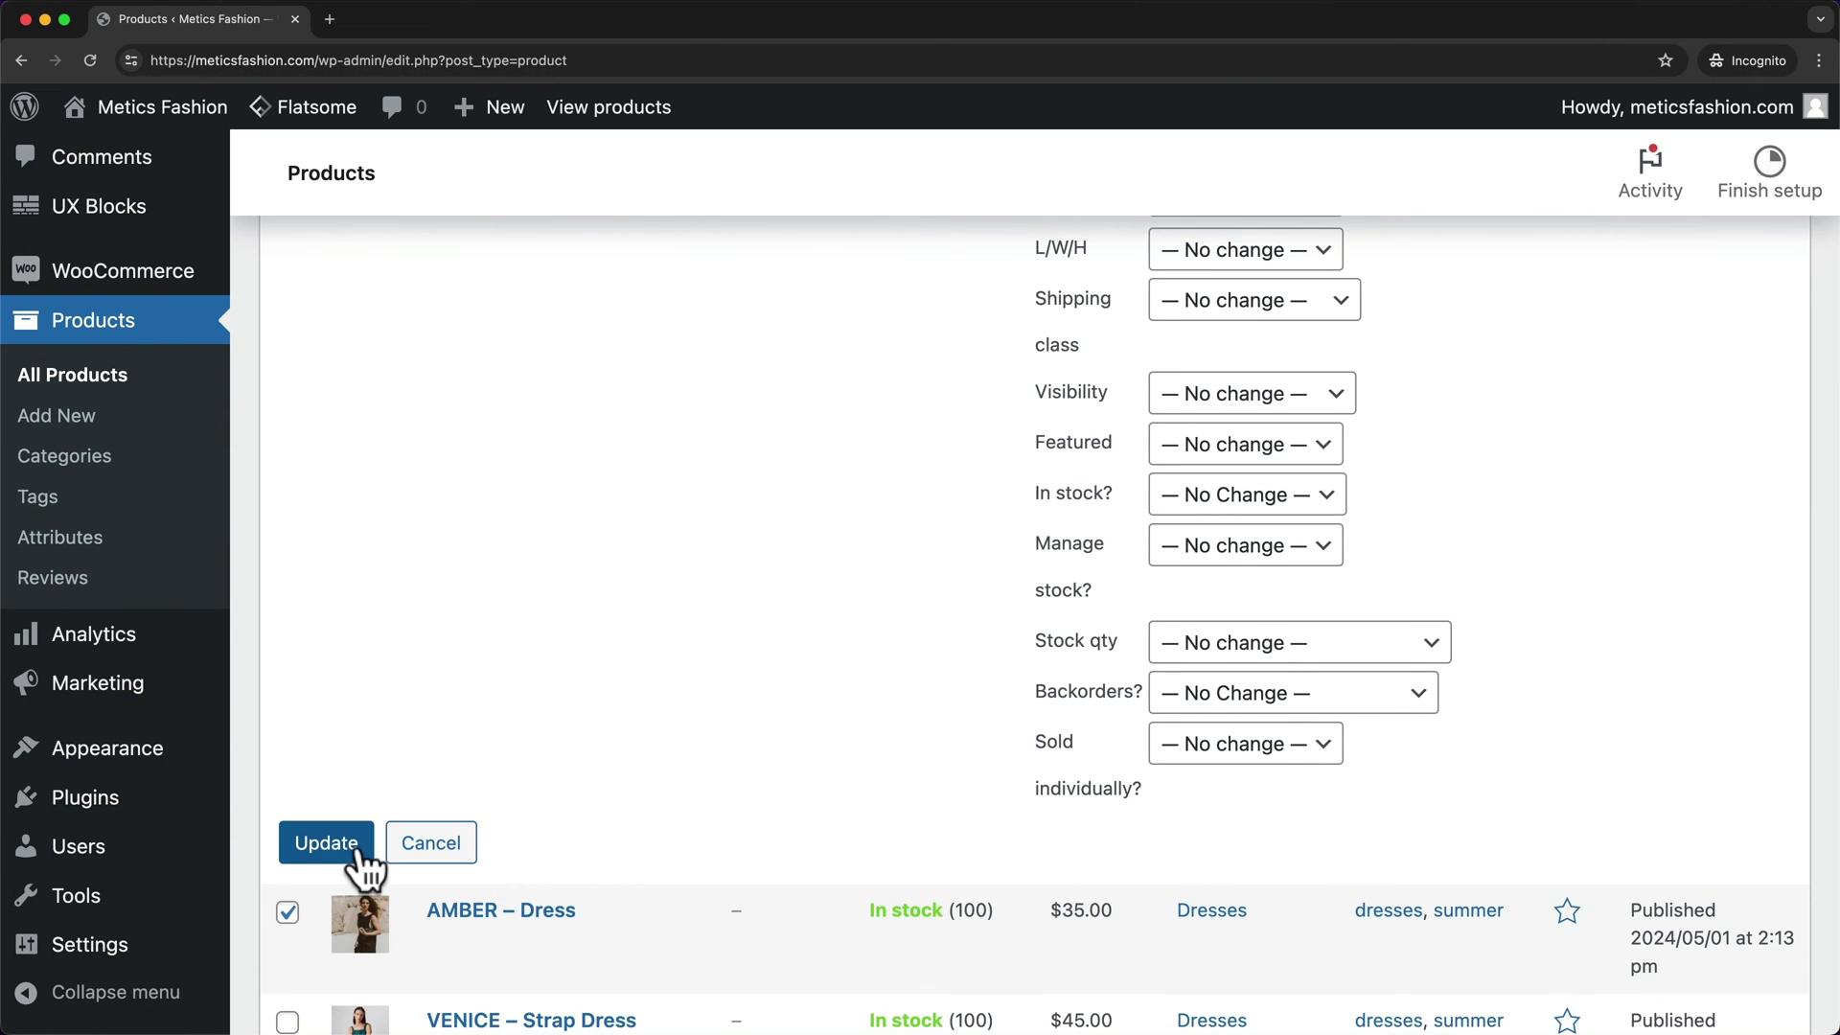
scroll(821, 682, "down", 1)
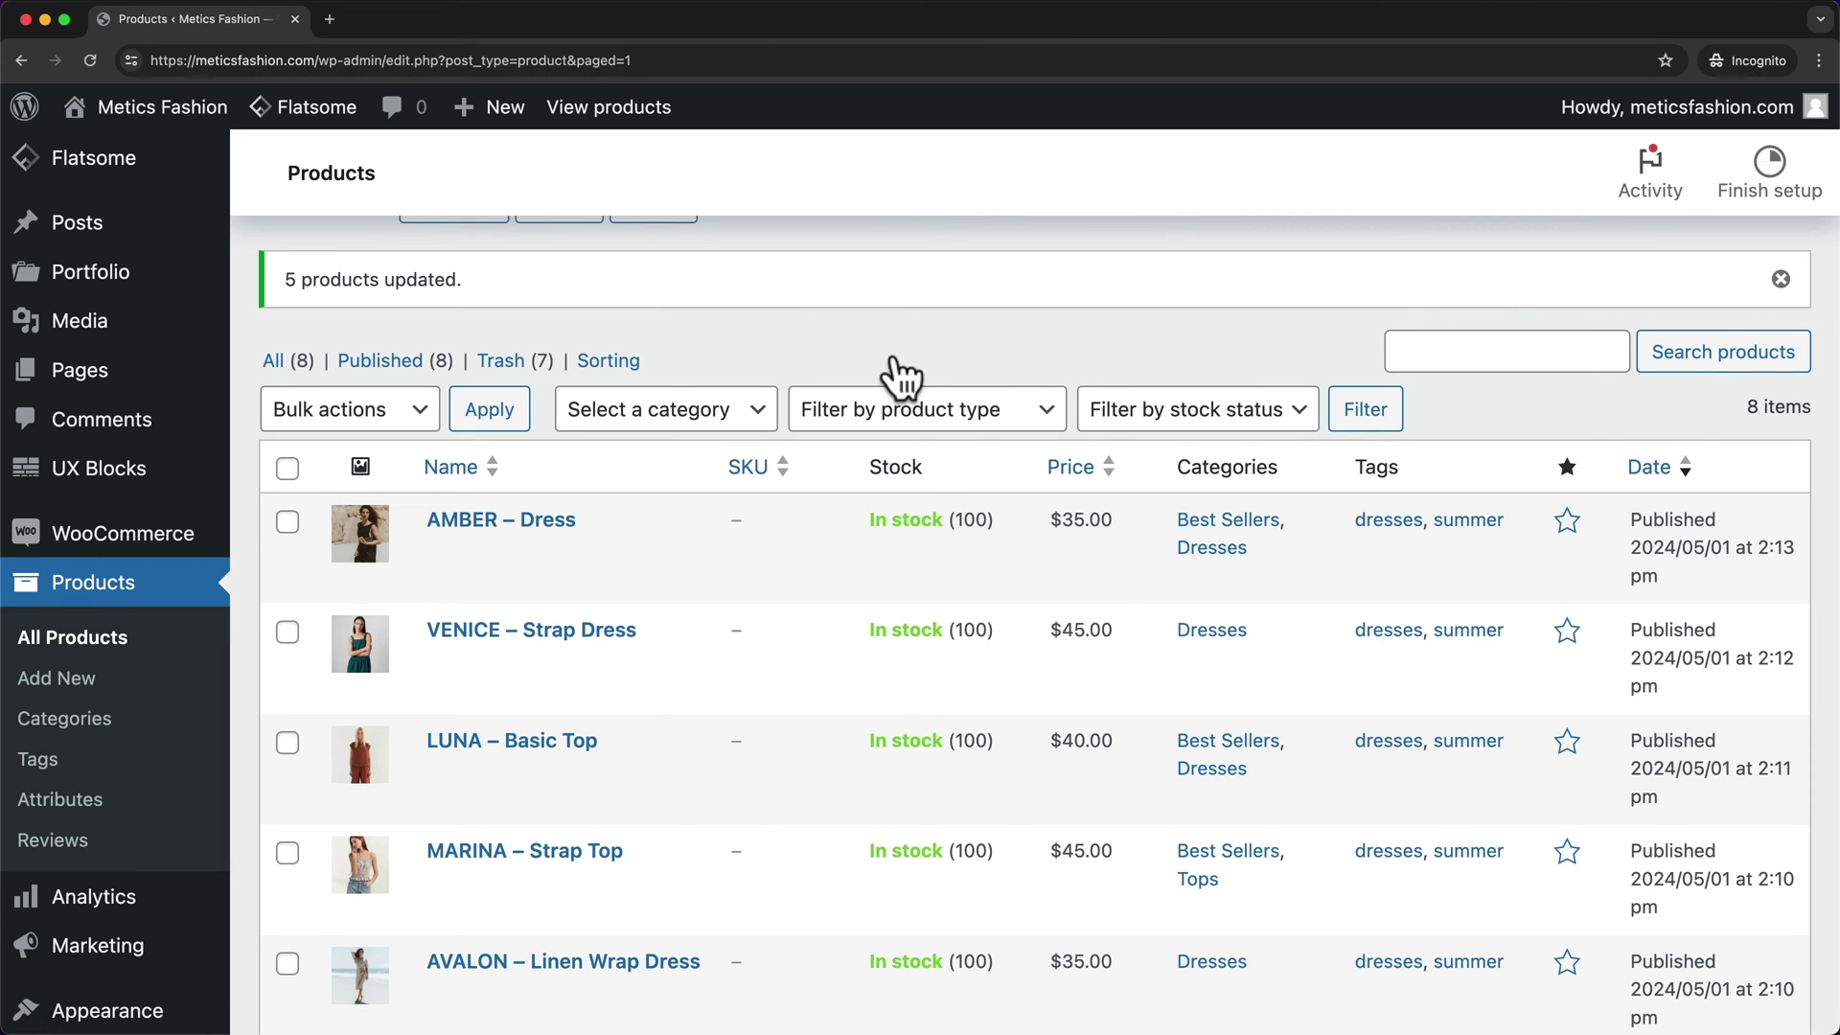
scroll(898, 377, "down", 1)
left_click(287, 575)
Also tick LUNA, AVALON and SIENNA in the product list.
left_click(288, 686)
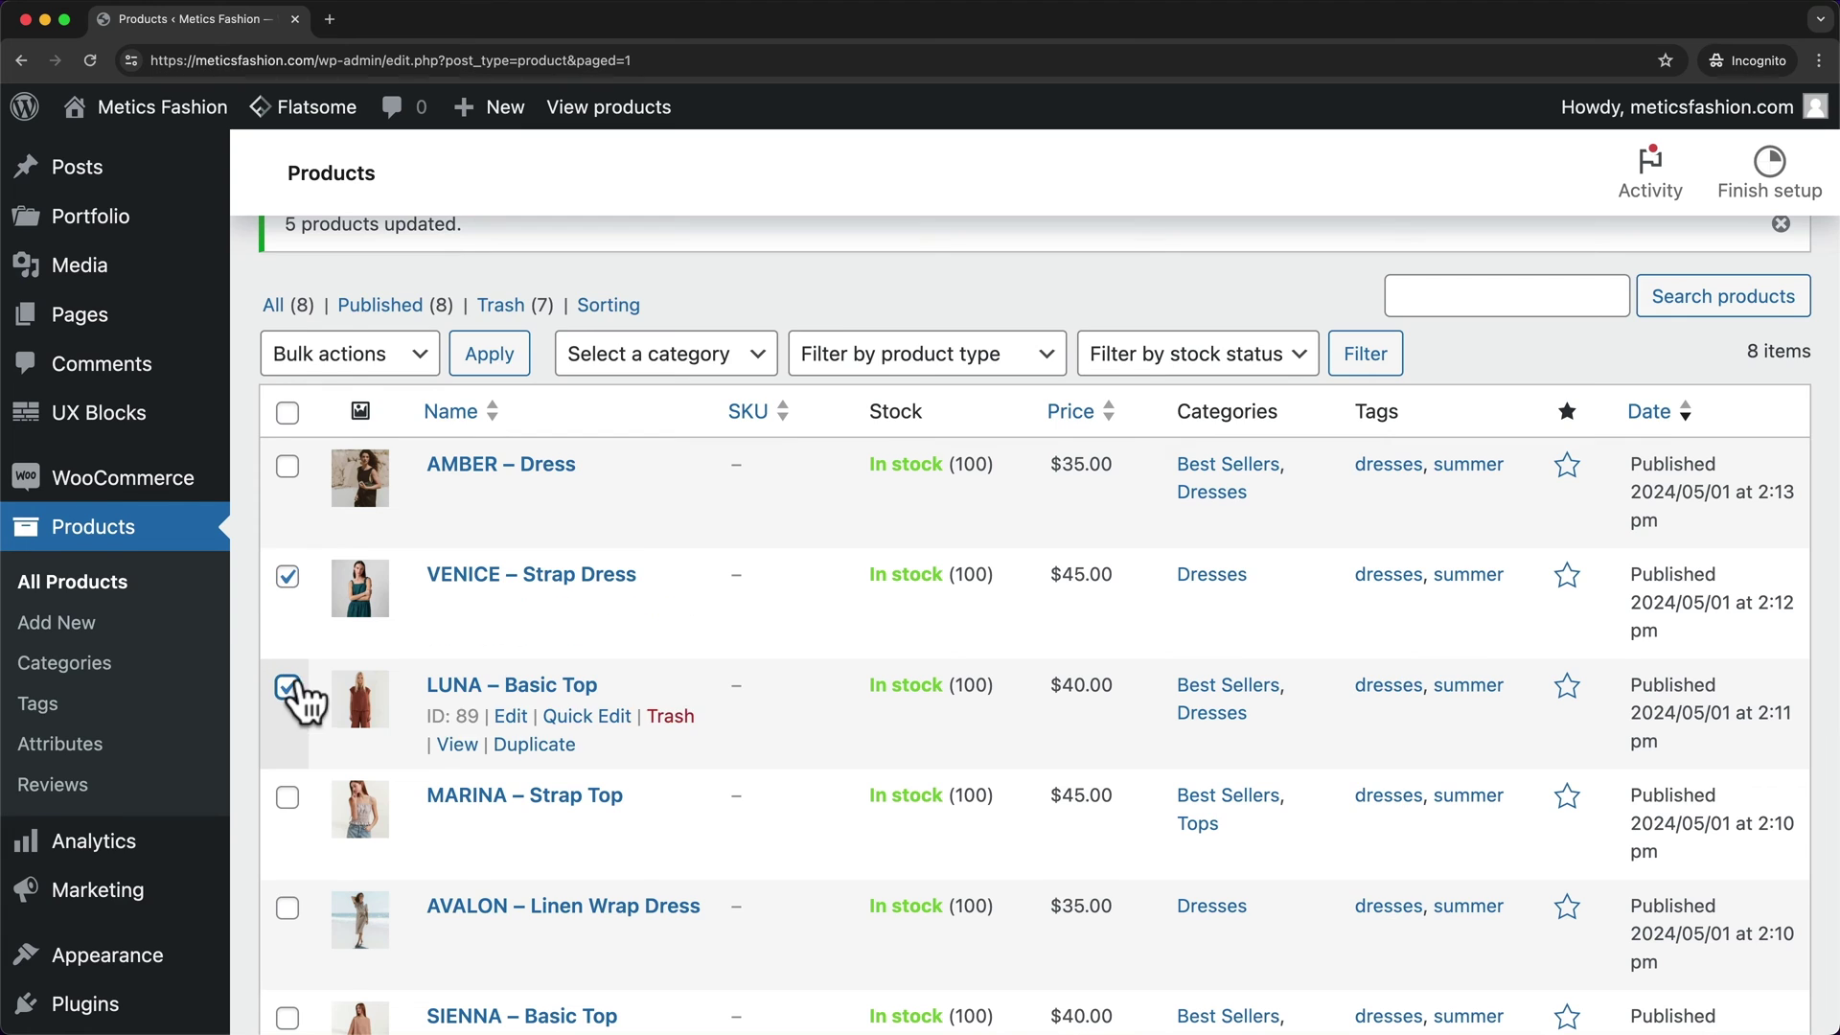
scroll(292, 695, "down", 3)
left_click(288, 647)
scroll(299, 738, "down", 2)
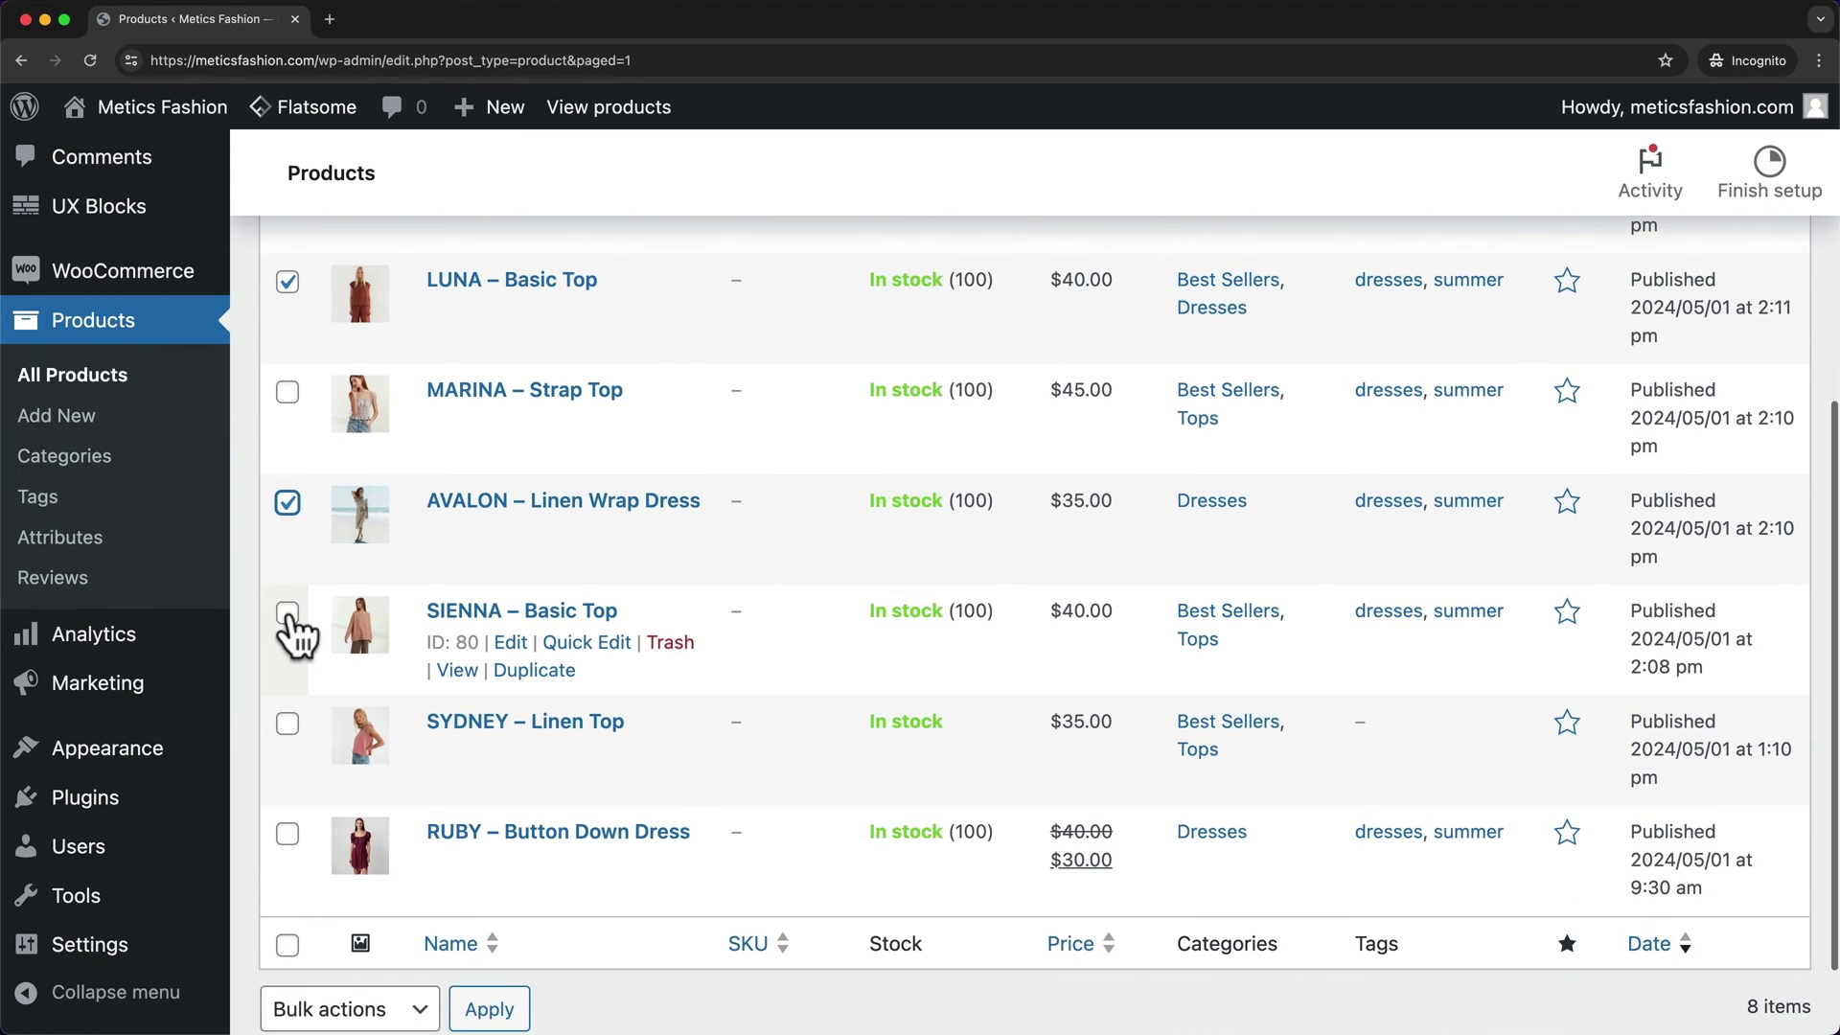
left_click(288, 613)
scroll(286, 652, "down", 1)
scroll(479, 628, "up", 10)
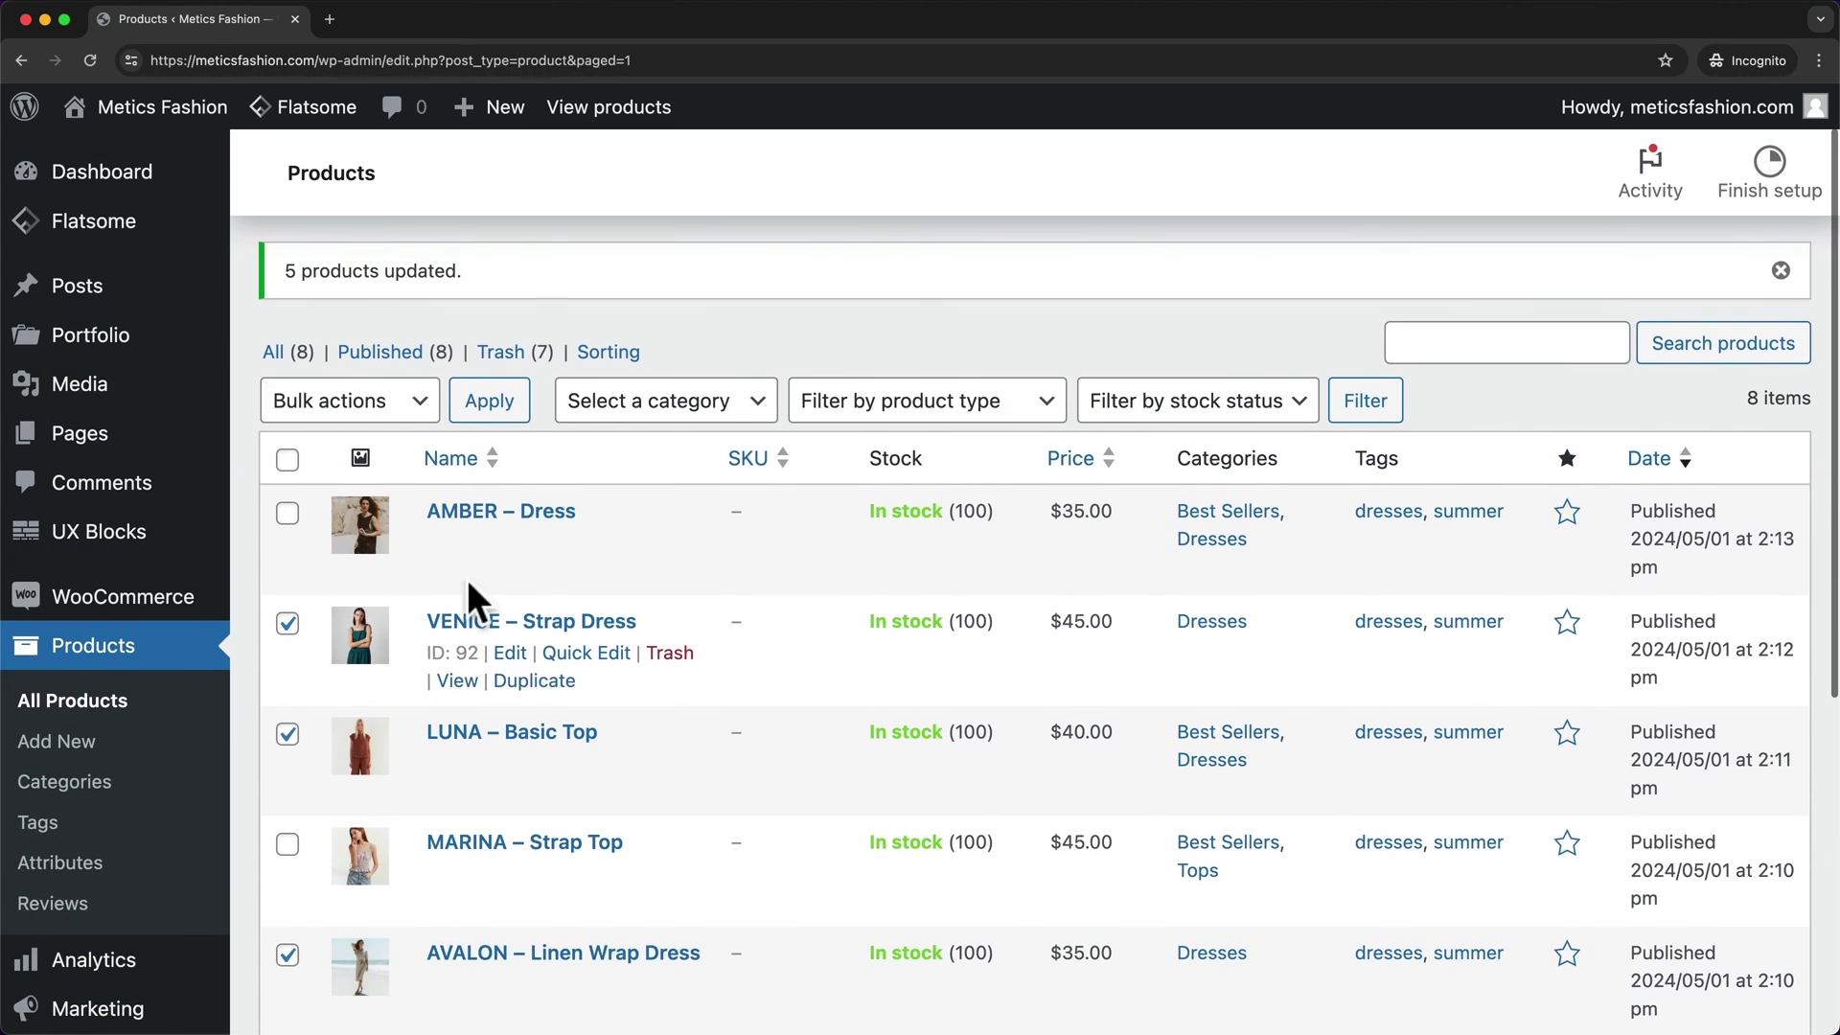
Bulk-edit the five ticked products to add the New Arrivals category and update.
left_click(381, 407)
left_click(375, 436)
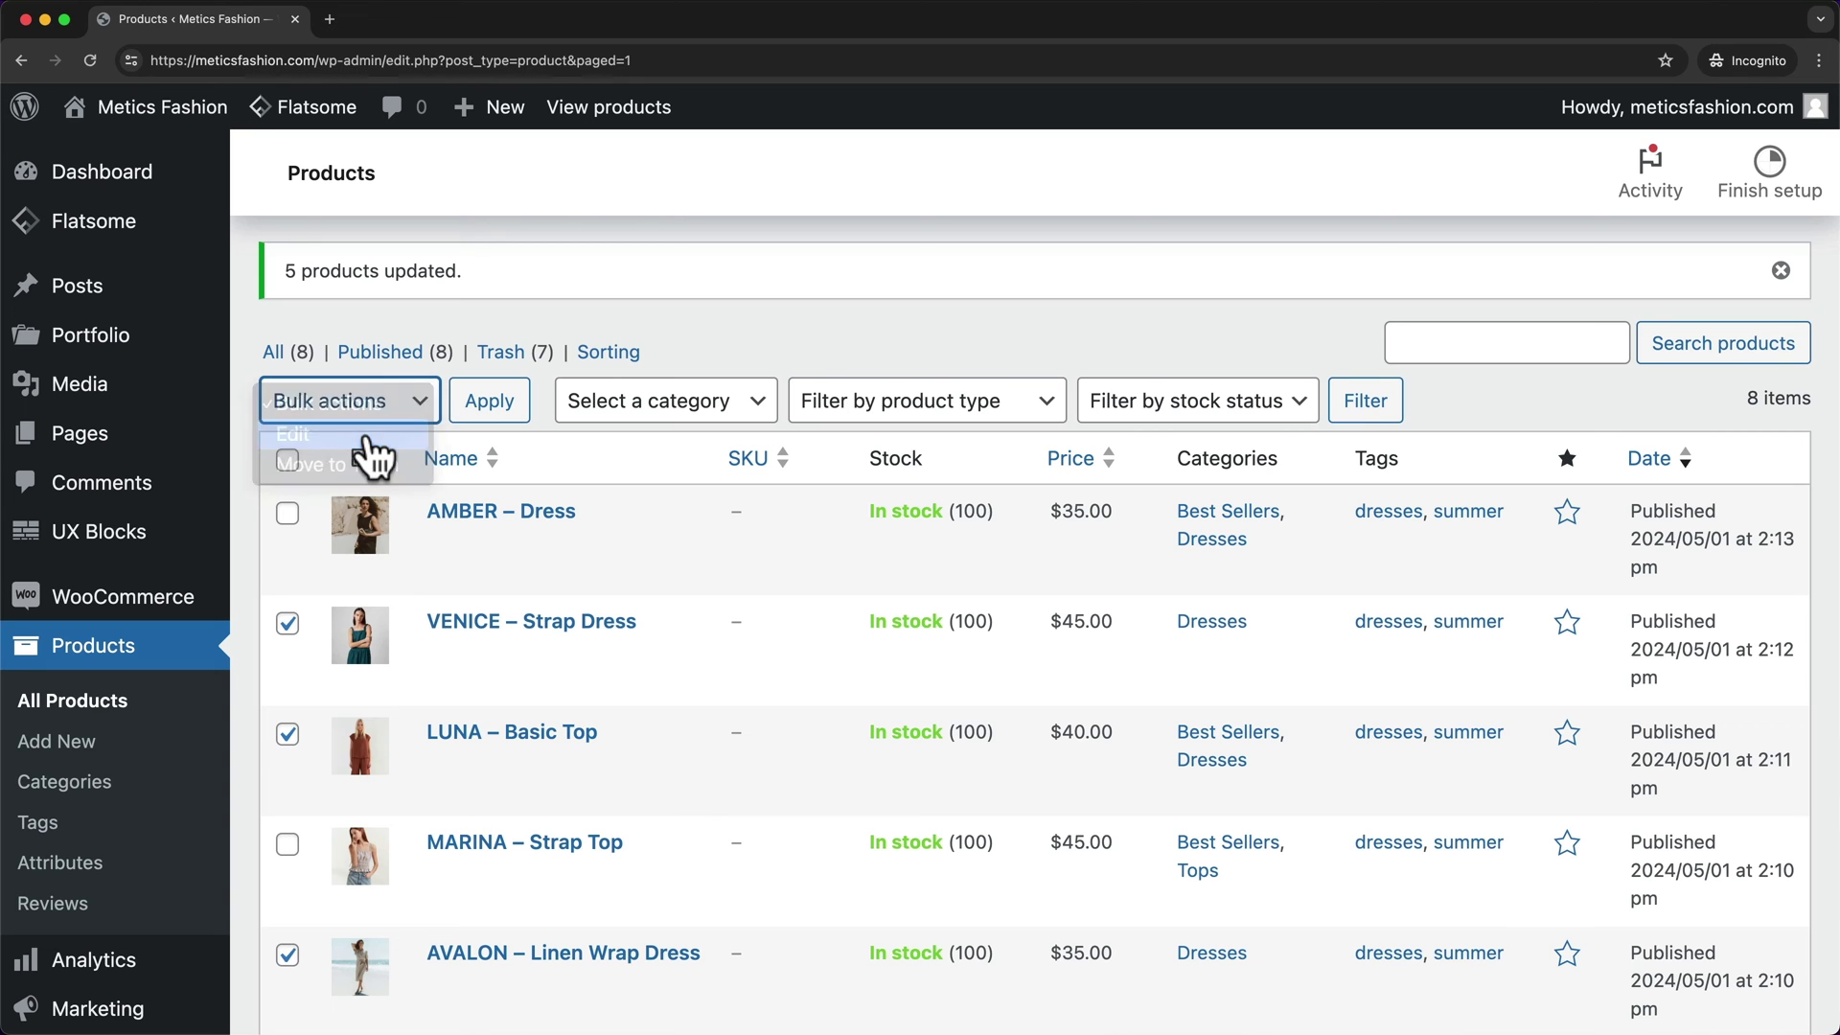
left_click(508, 408)
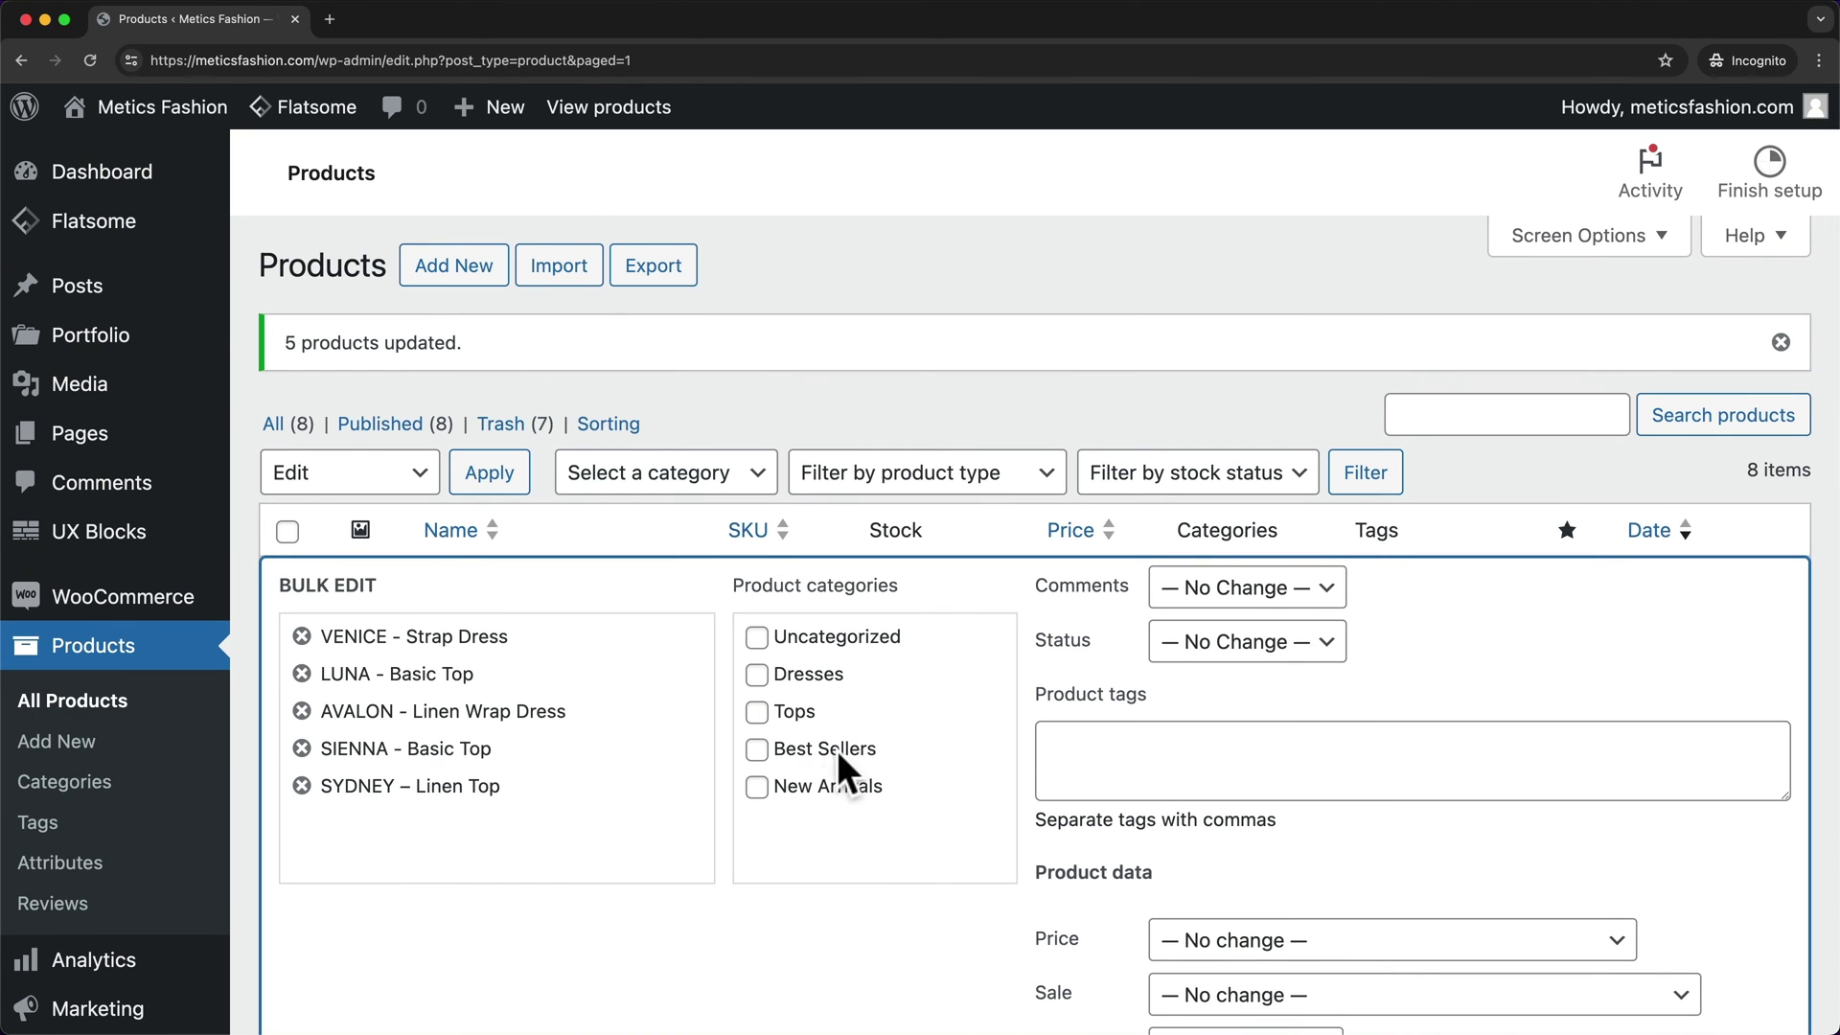
left_click(756, 786)
scroll(751, 780, "down", 5)
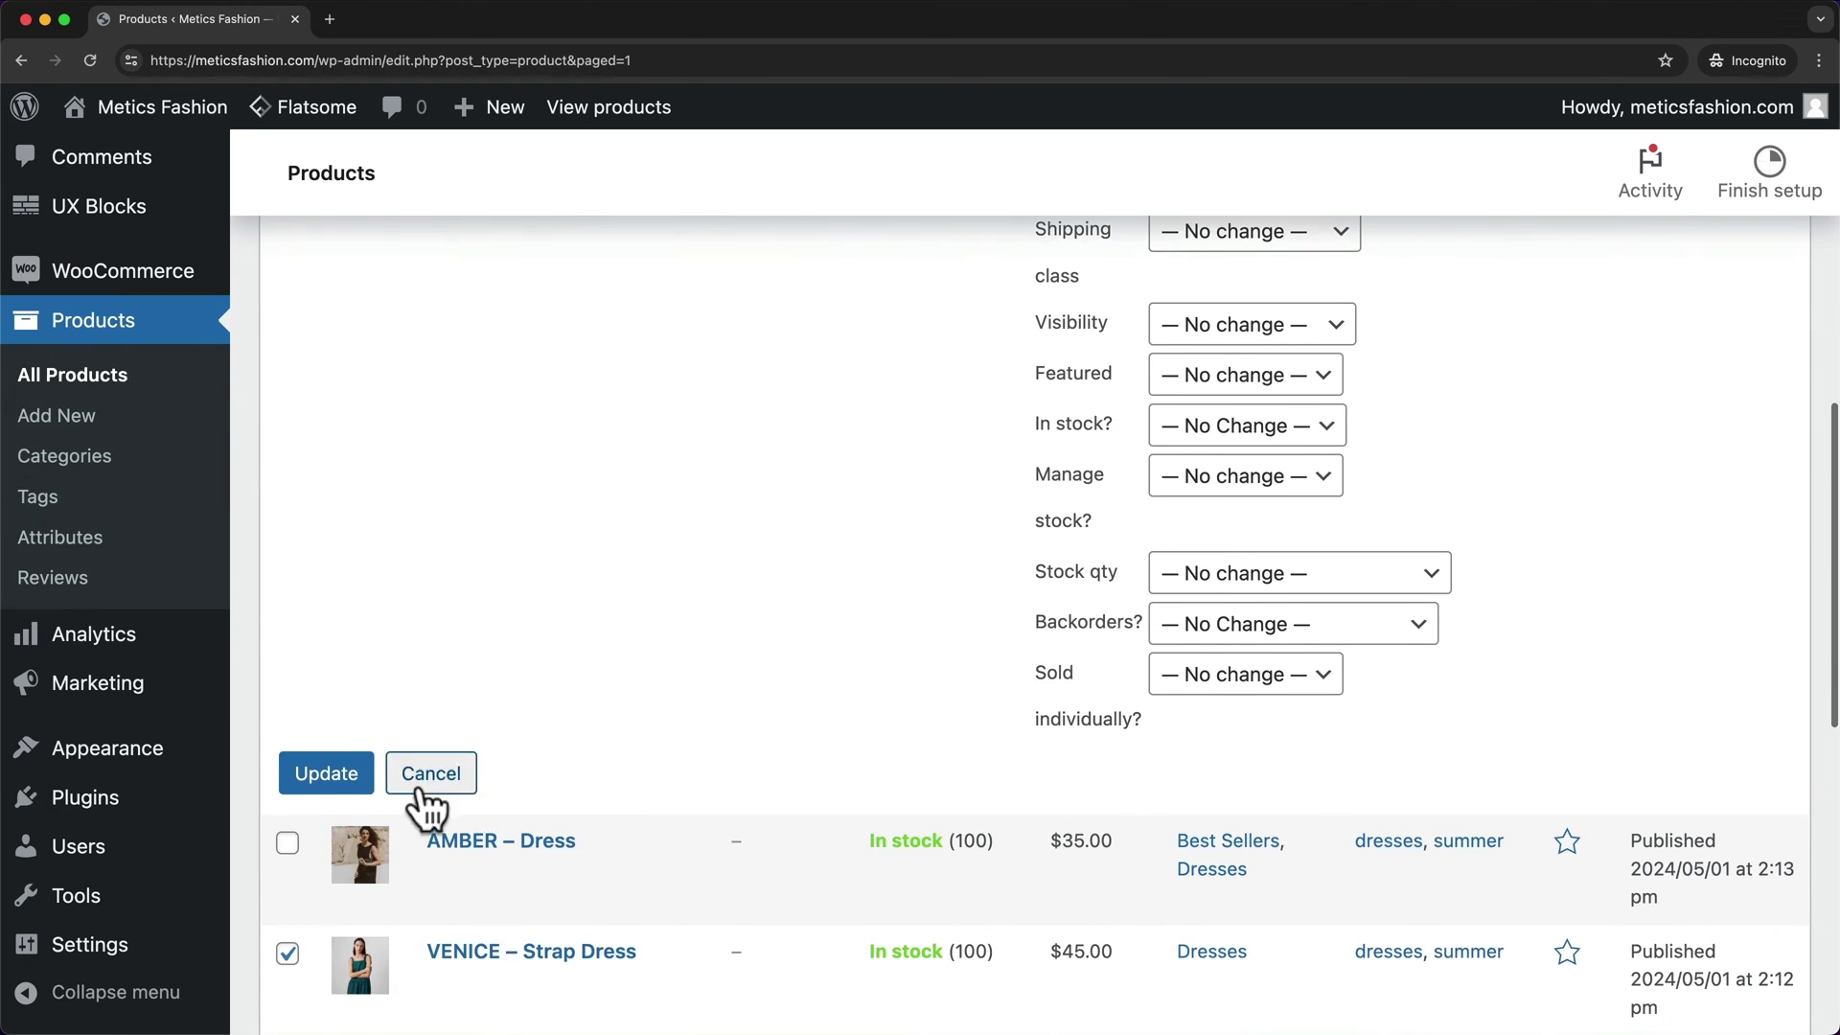
left_click(326, 774)
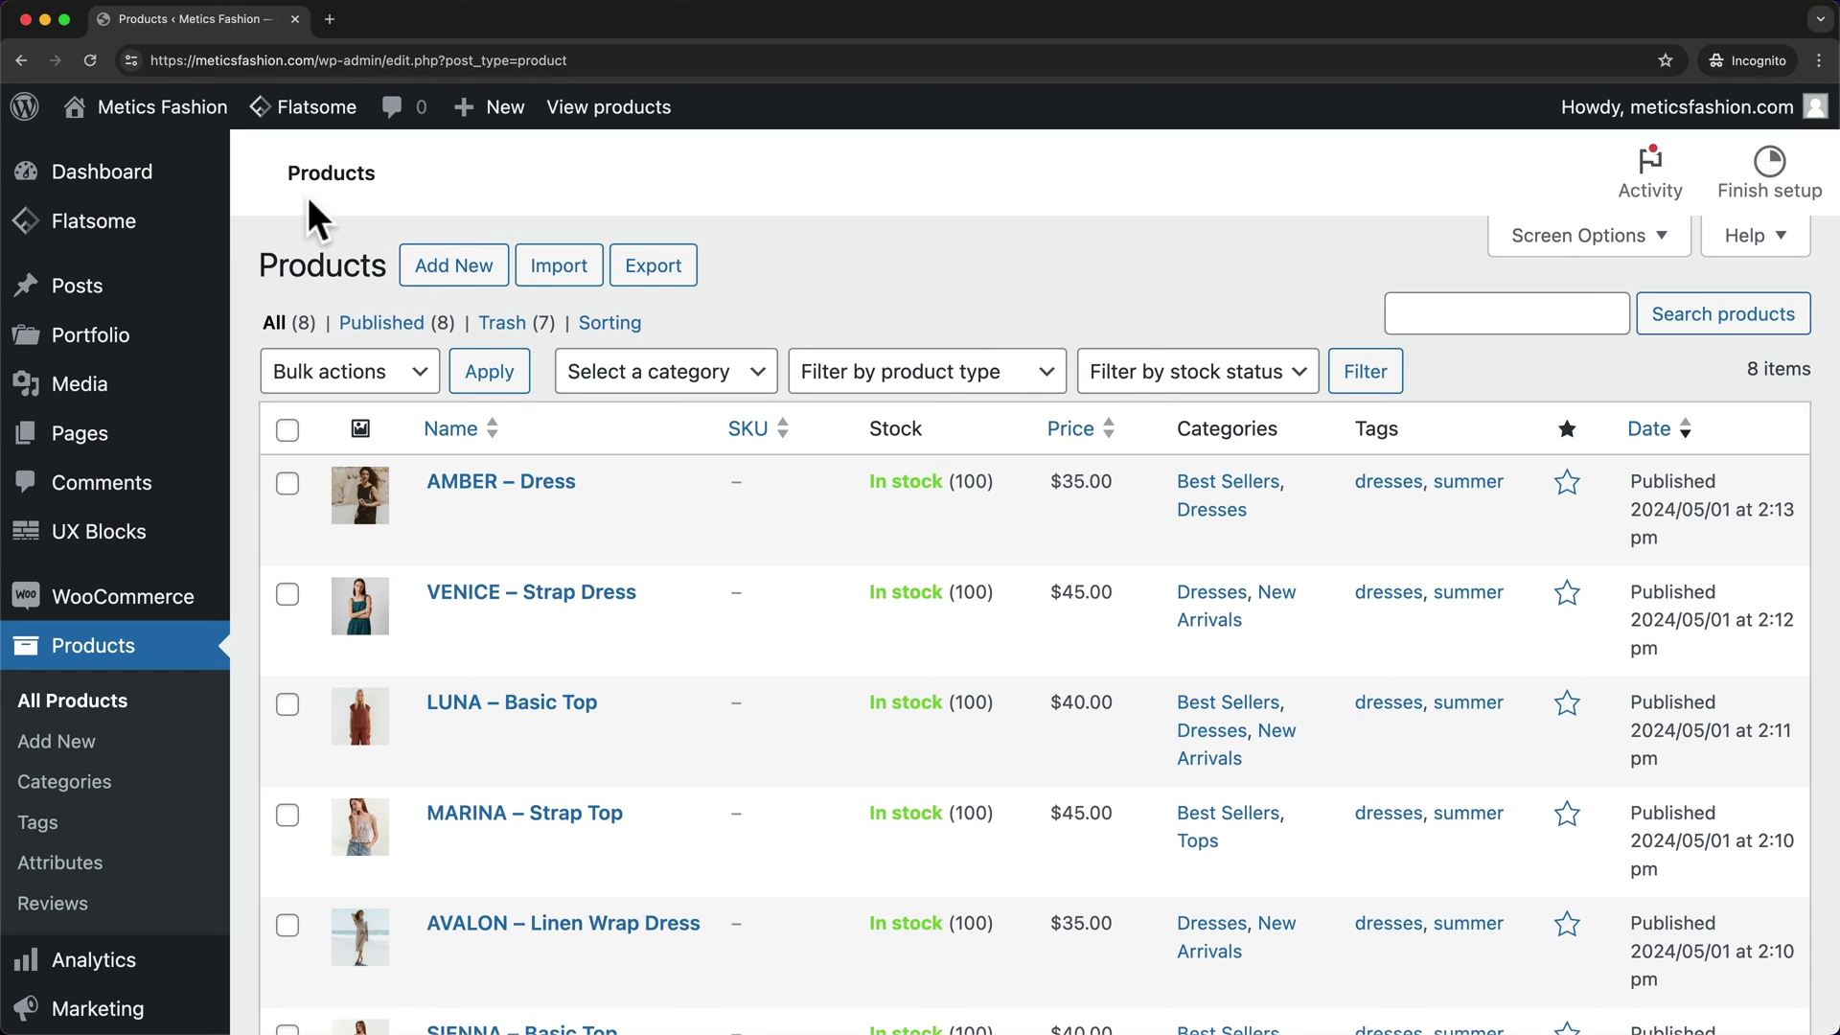
Open the Metics Fashion home page via Visit Site in a new tab and view it.
mouse_move(181, 125)
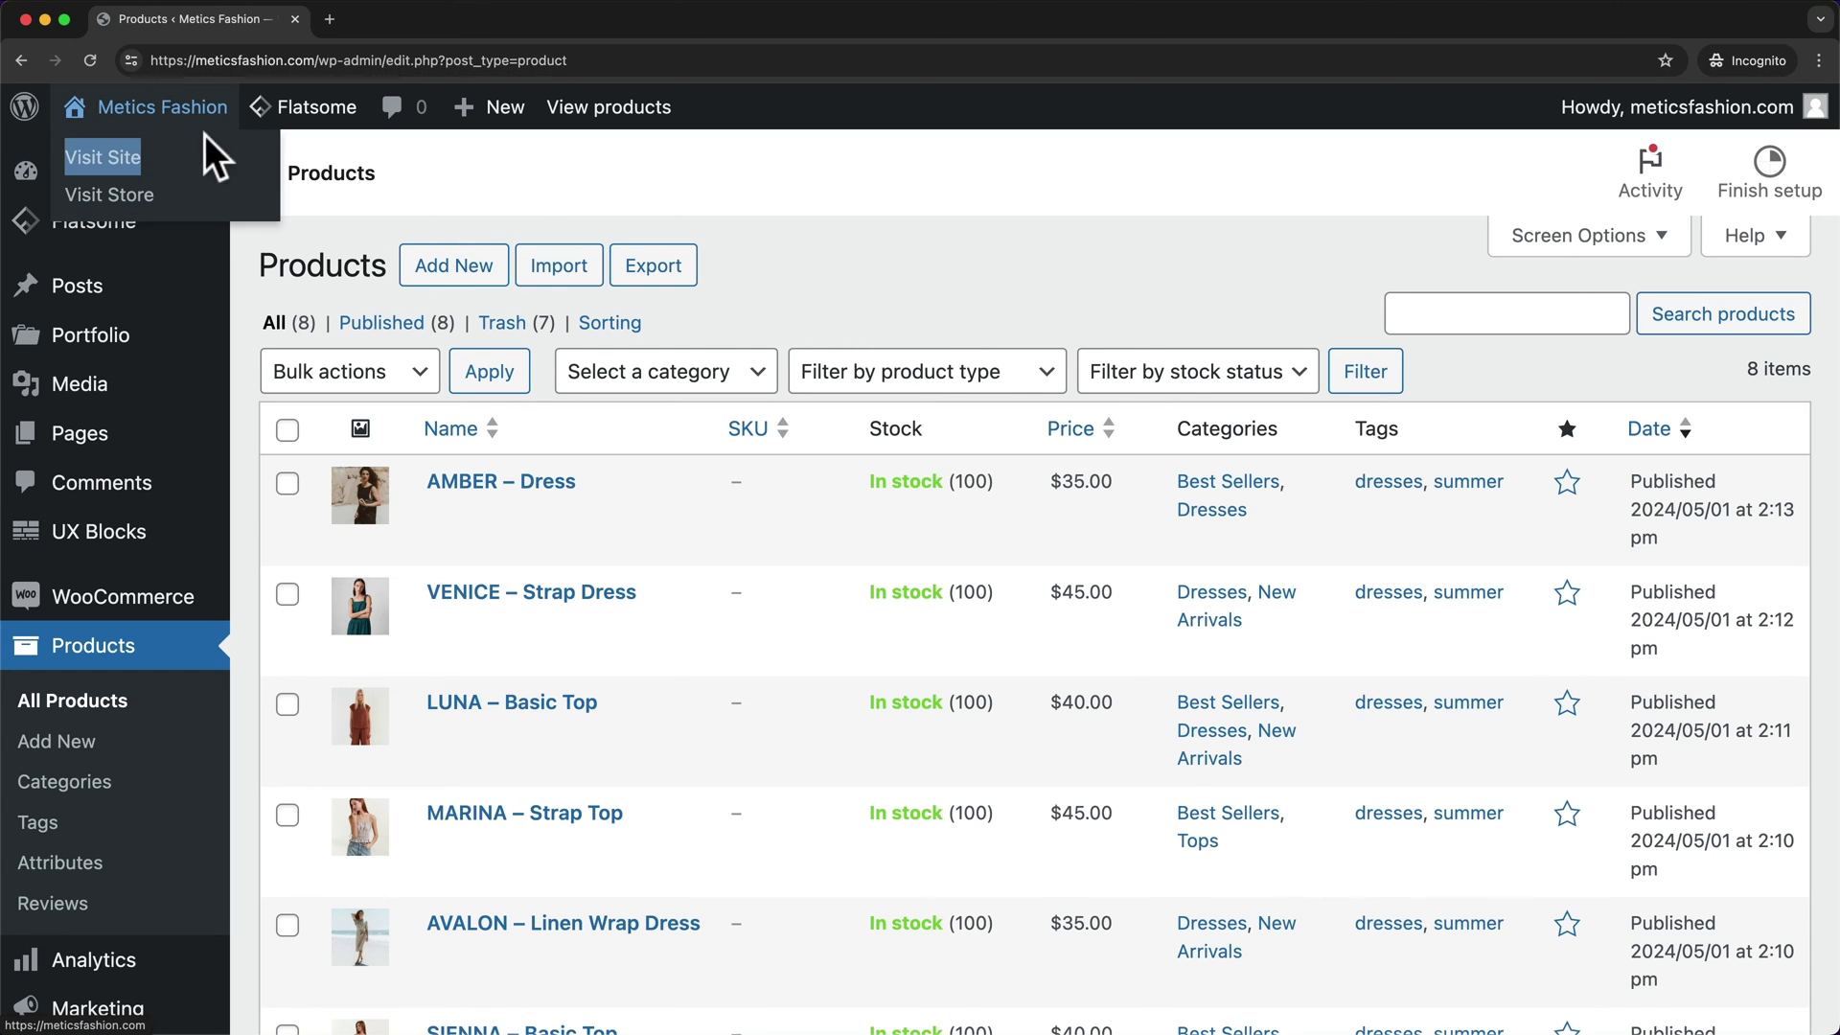
right_click(101, 157)
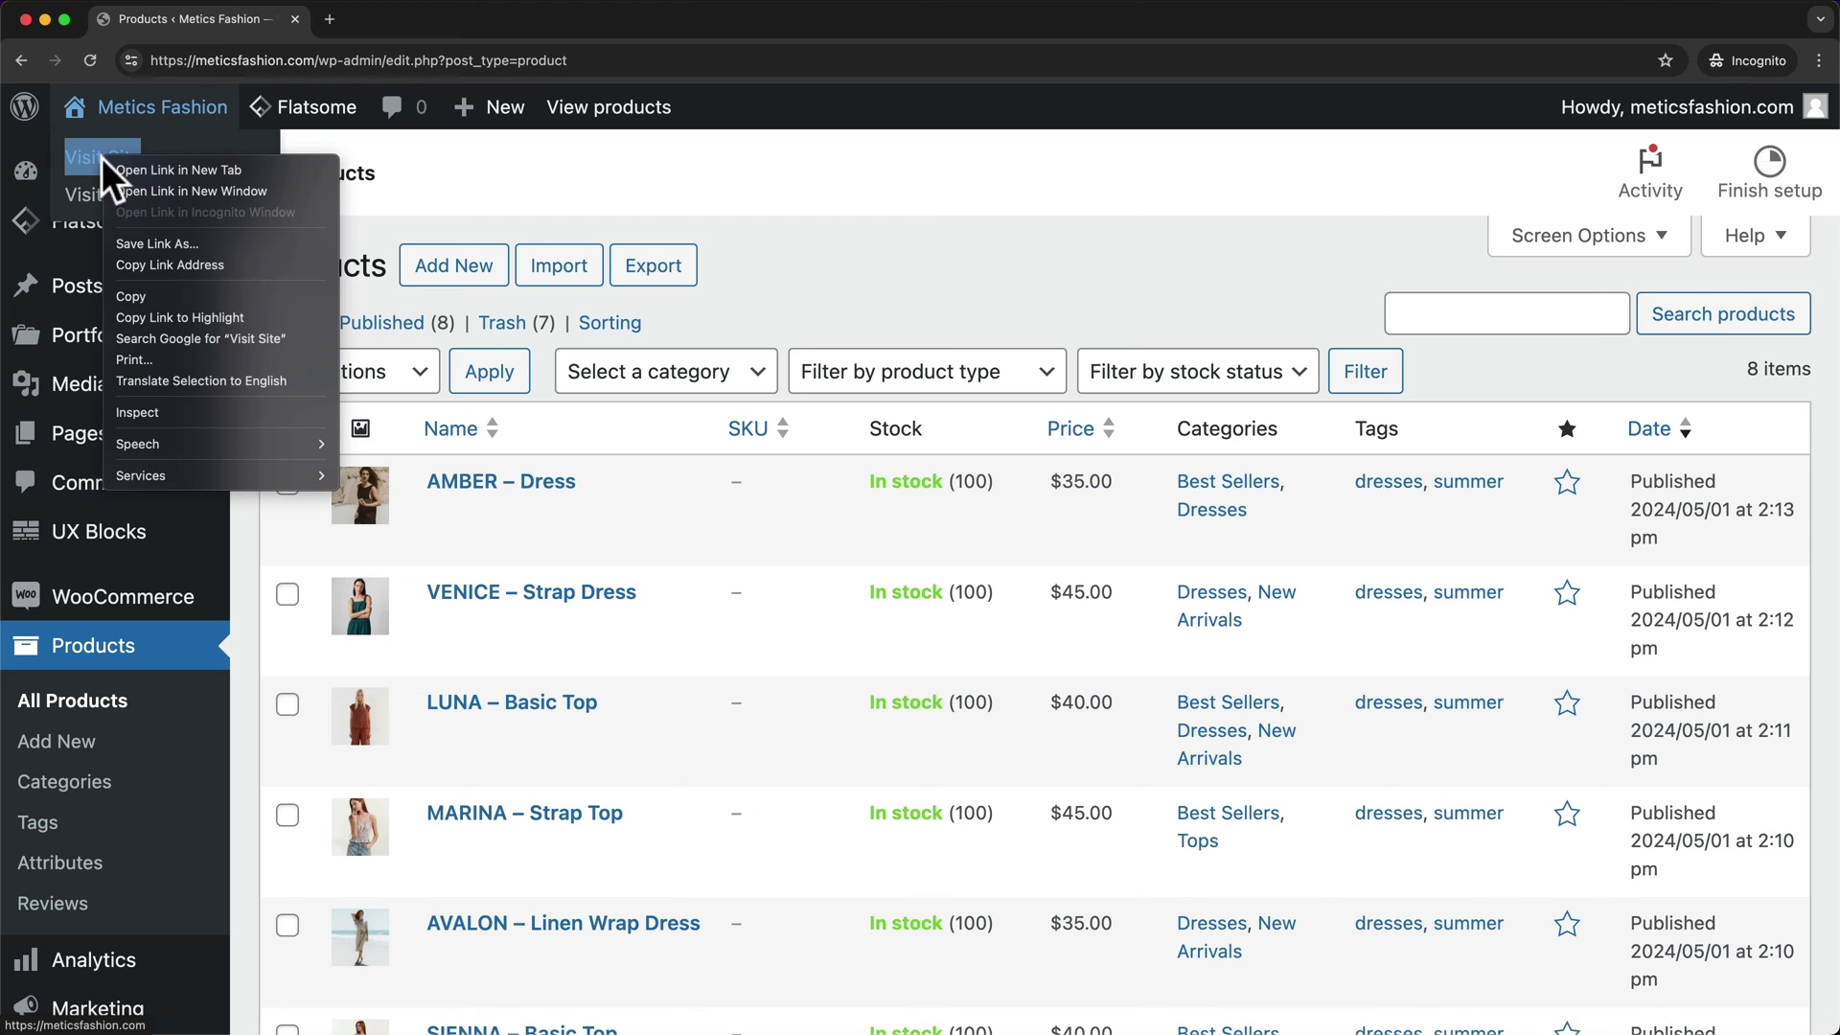
left_click(186, 171)
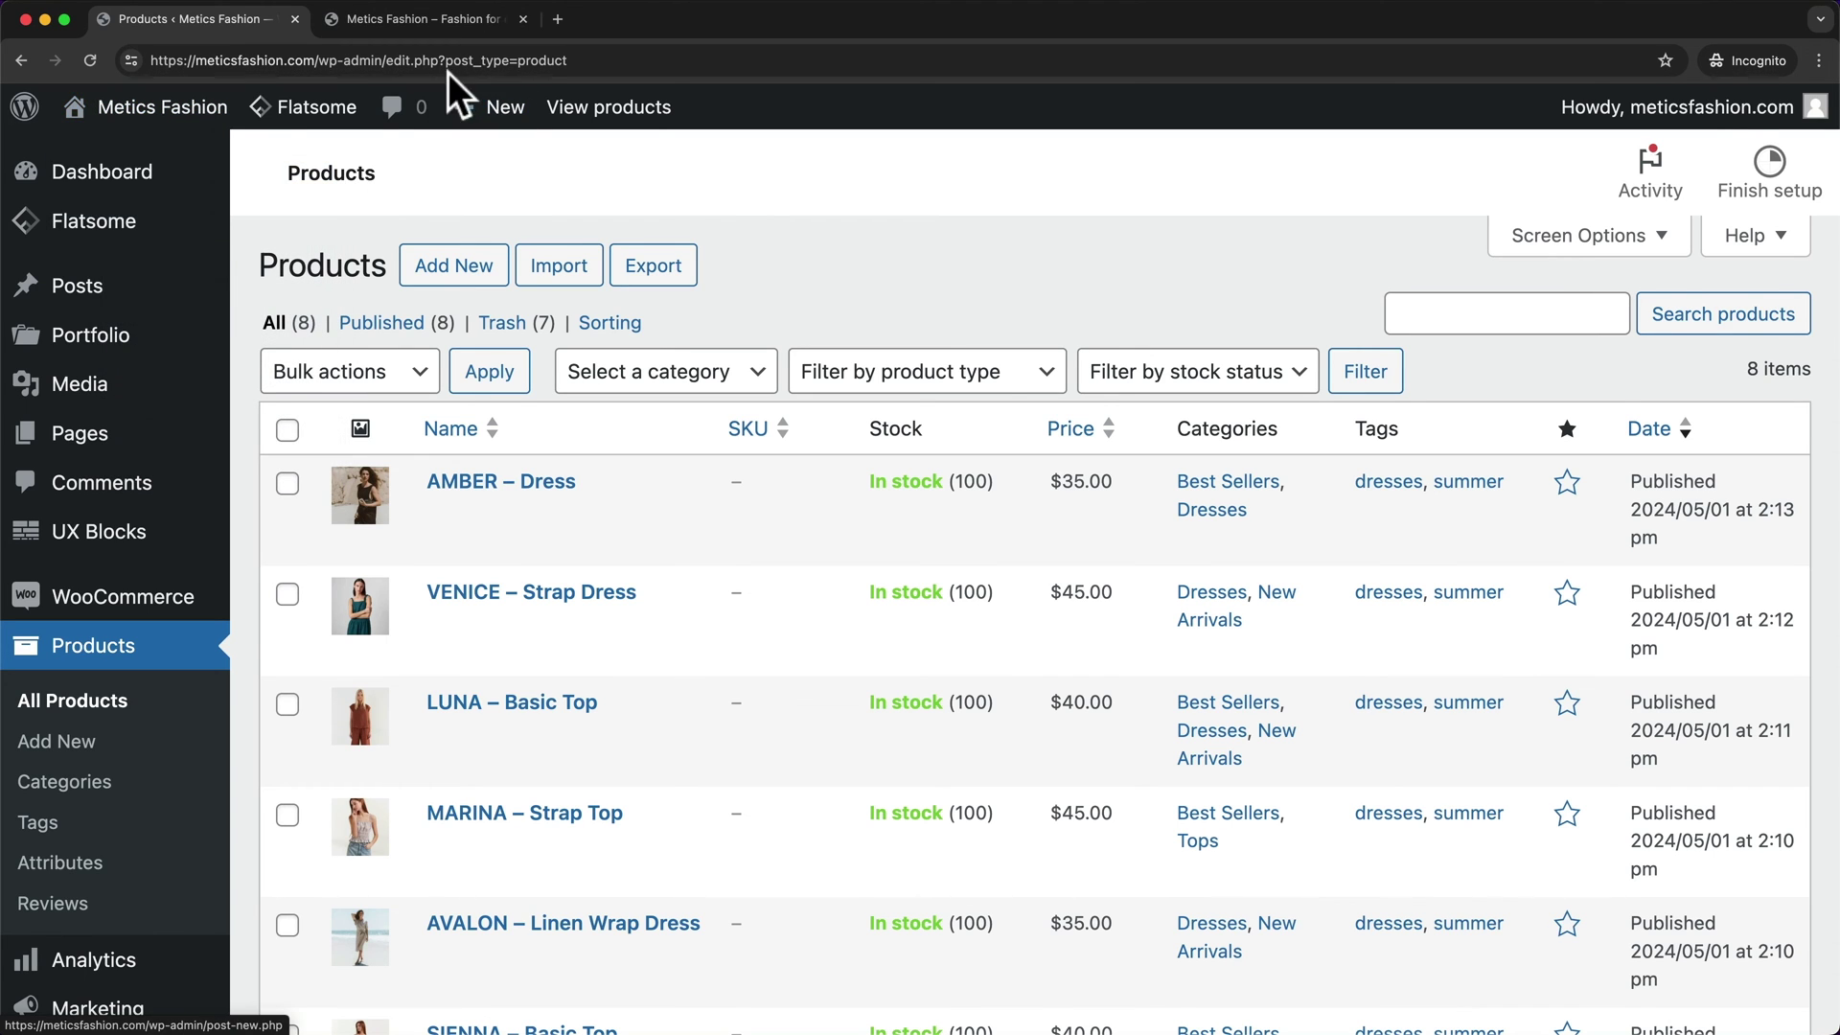
left_click(435, 29)
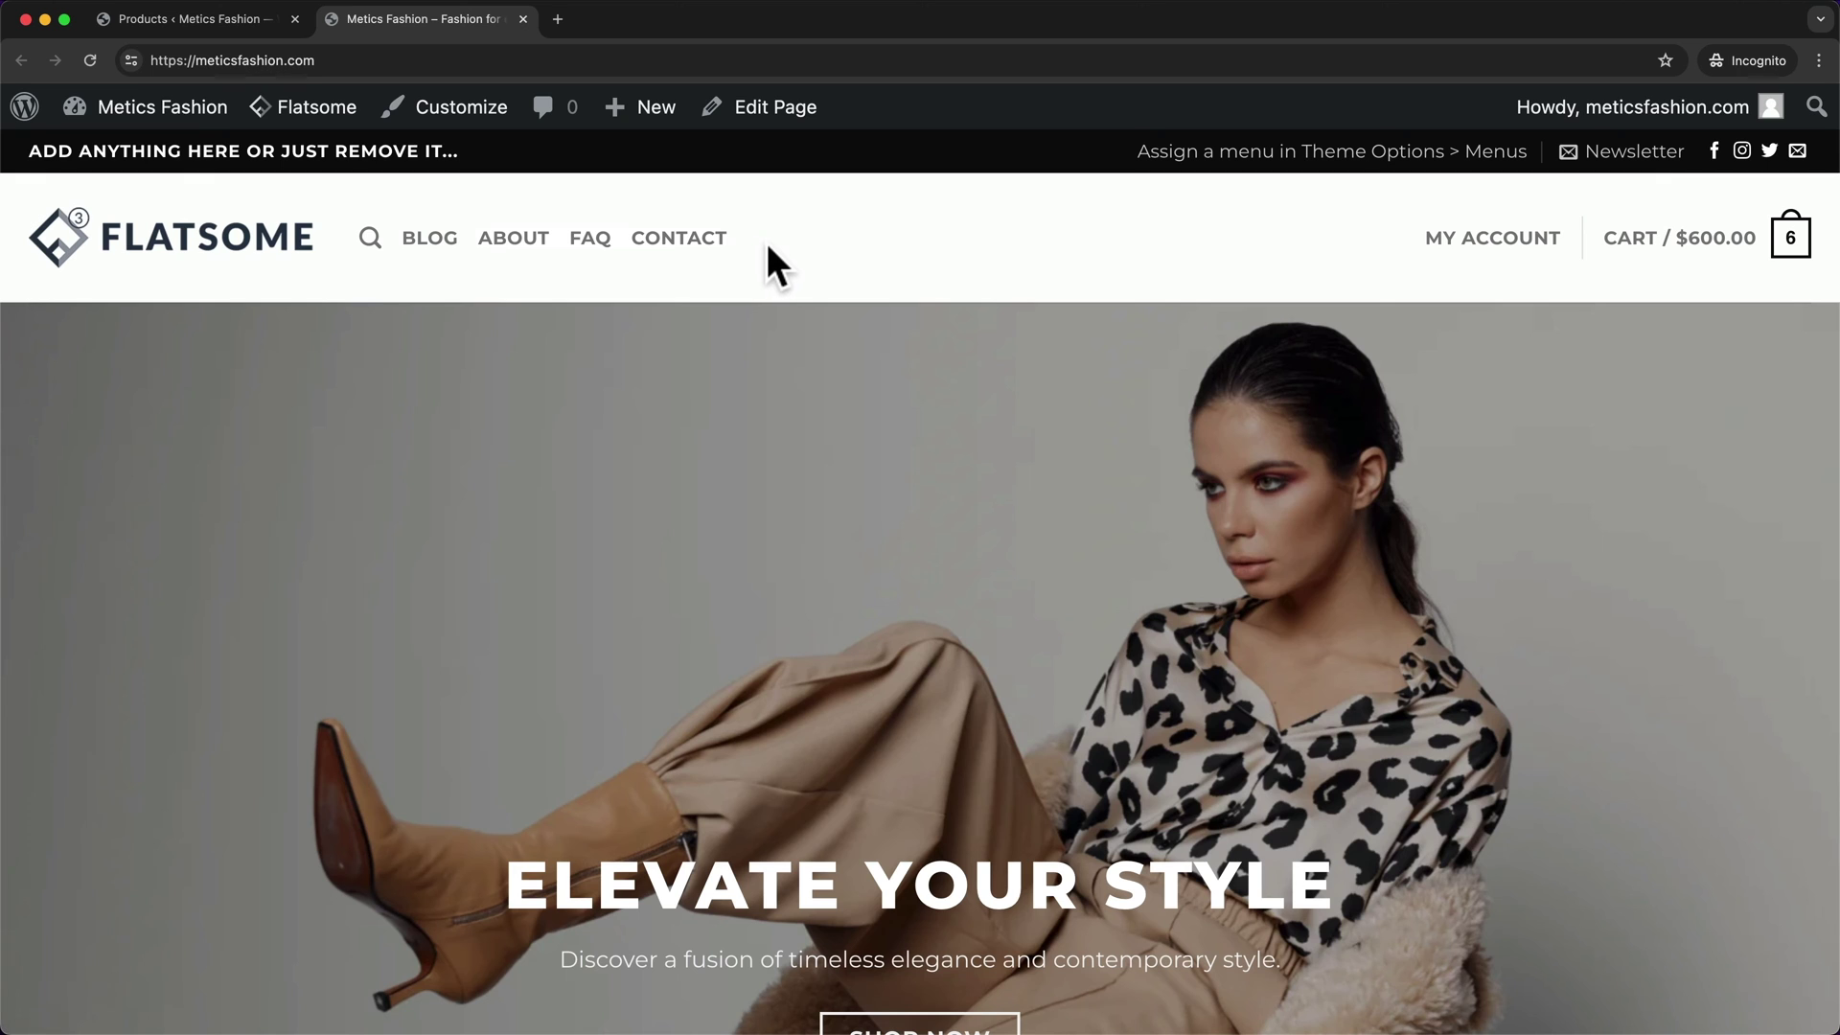
Back in the admin tab, go to Appearance > Menus.
left_click(255, 27)
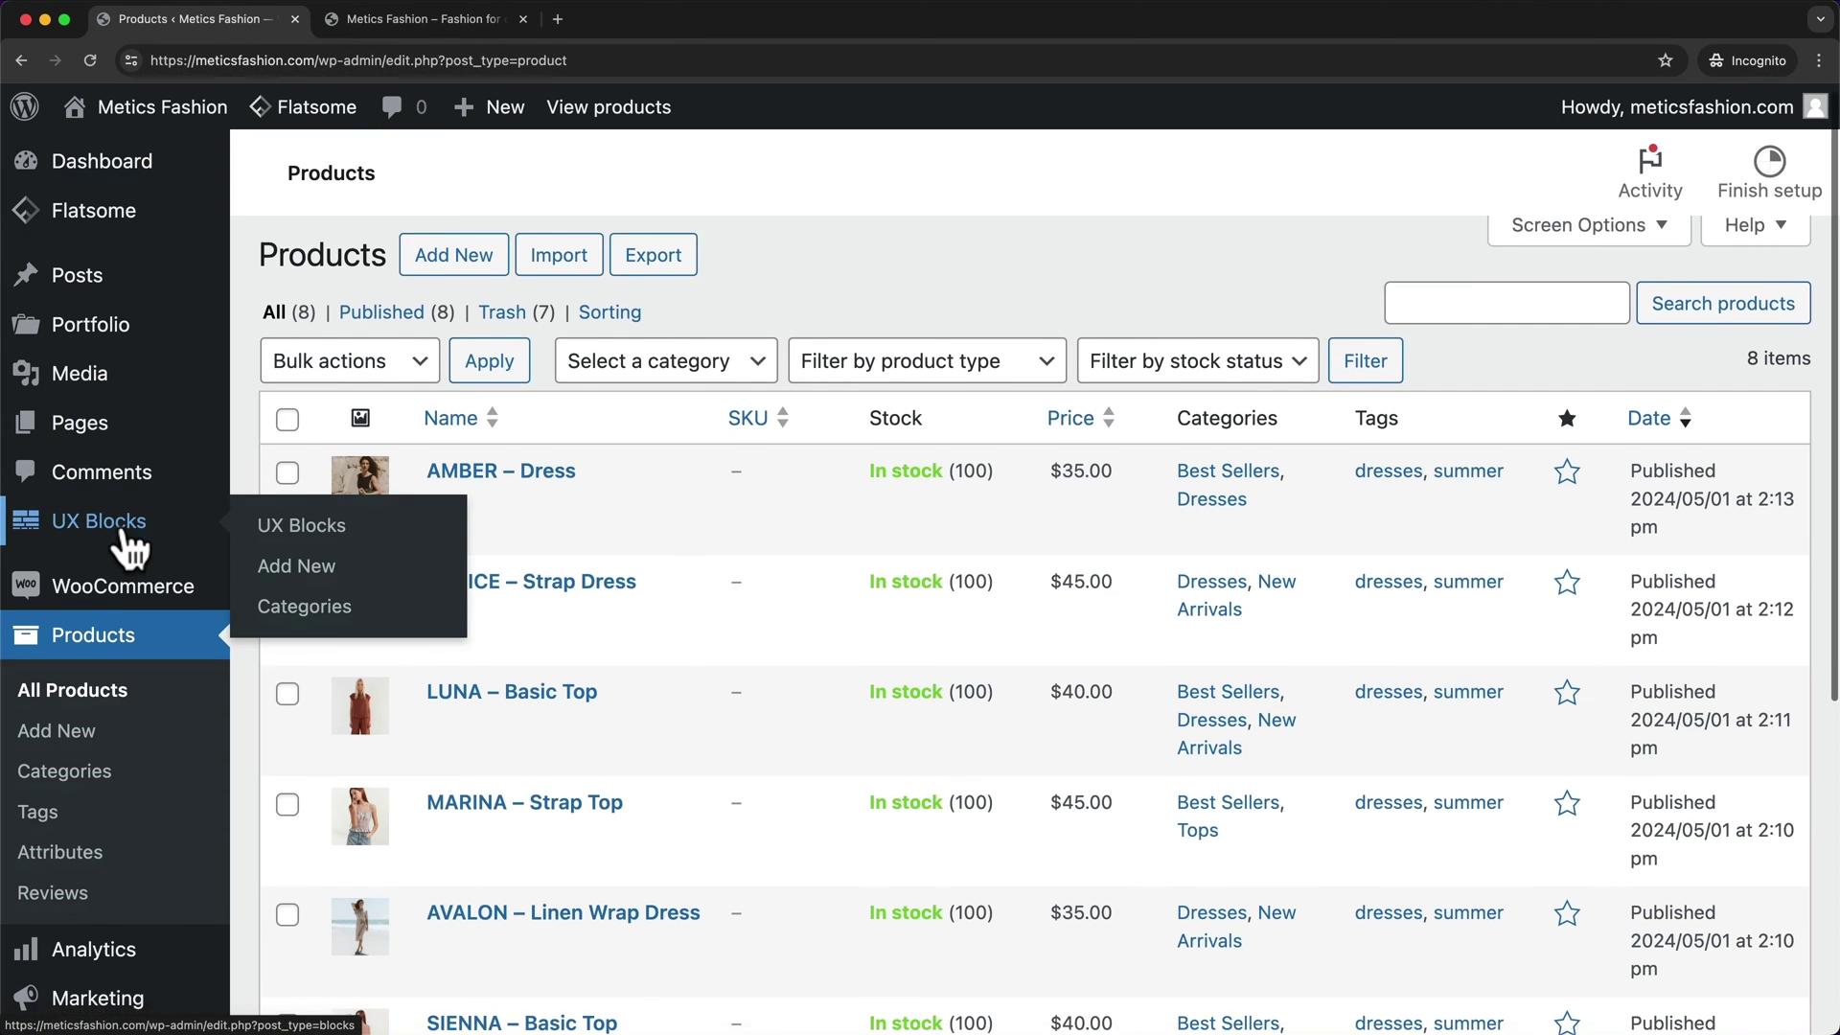
scroll(130, 547, "down", 2)
scroll(126, 542, "down", 1)
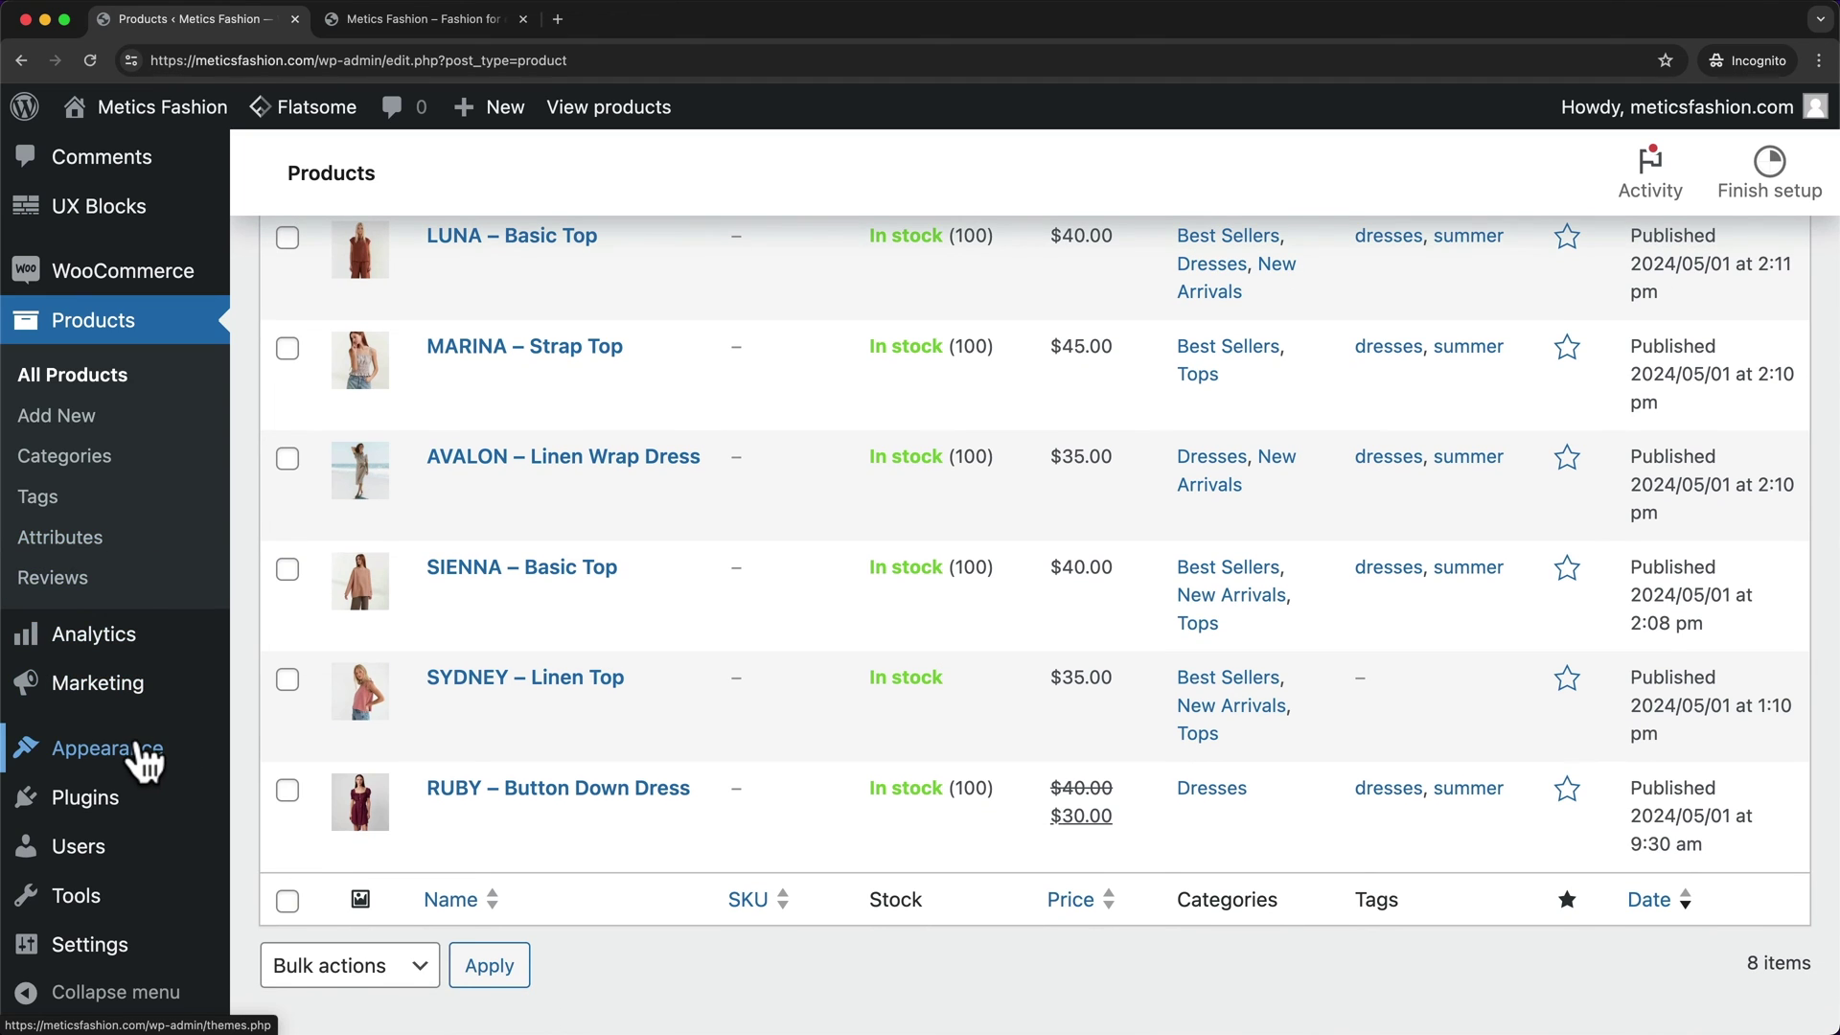
mouse_move(144, 756)
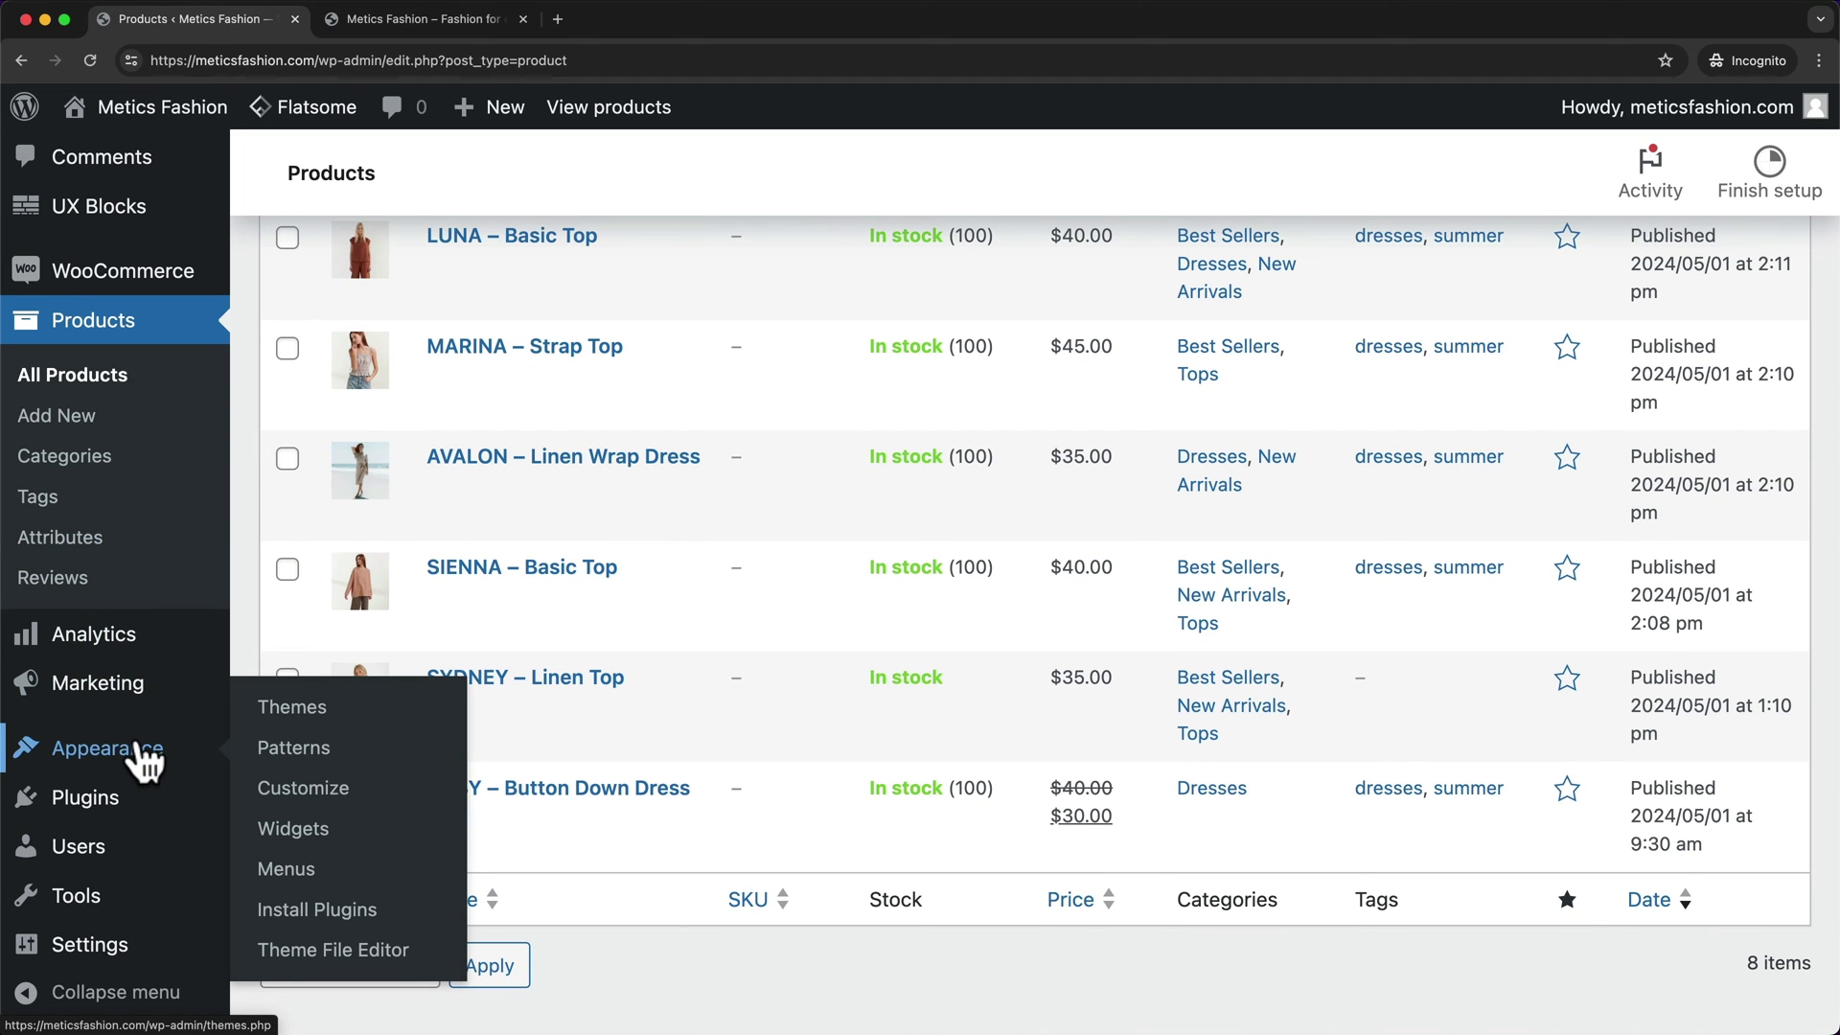
left_click(292, 872)
Add Dresses, Best Sellers, New Arrivals and Tops to the Main Menu and save it.
scroll(1130, 821, "down", 2)
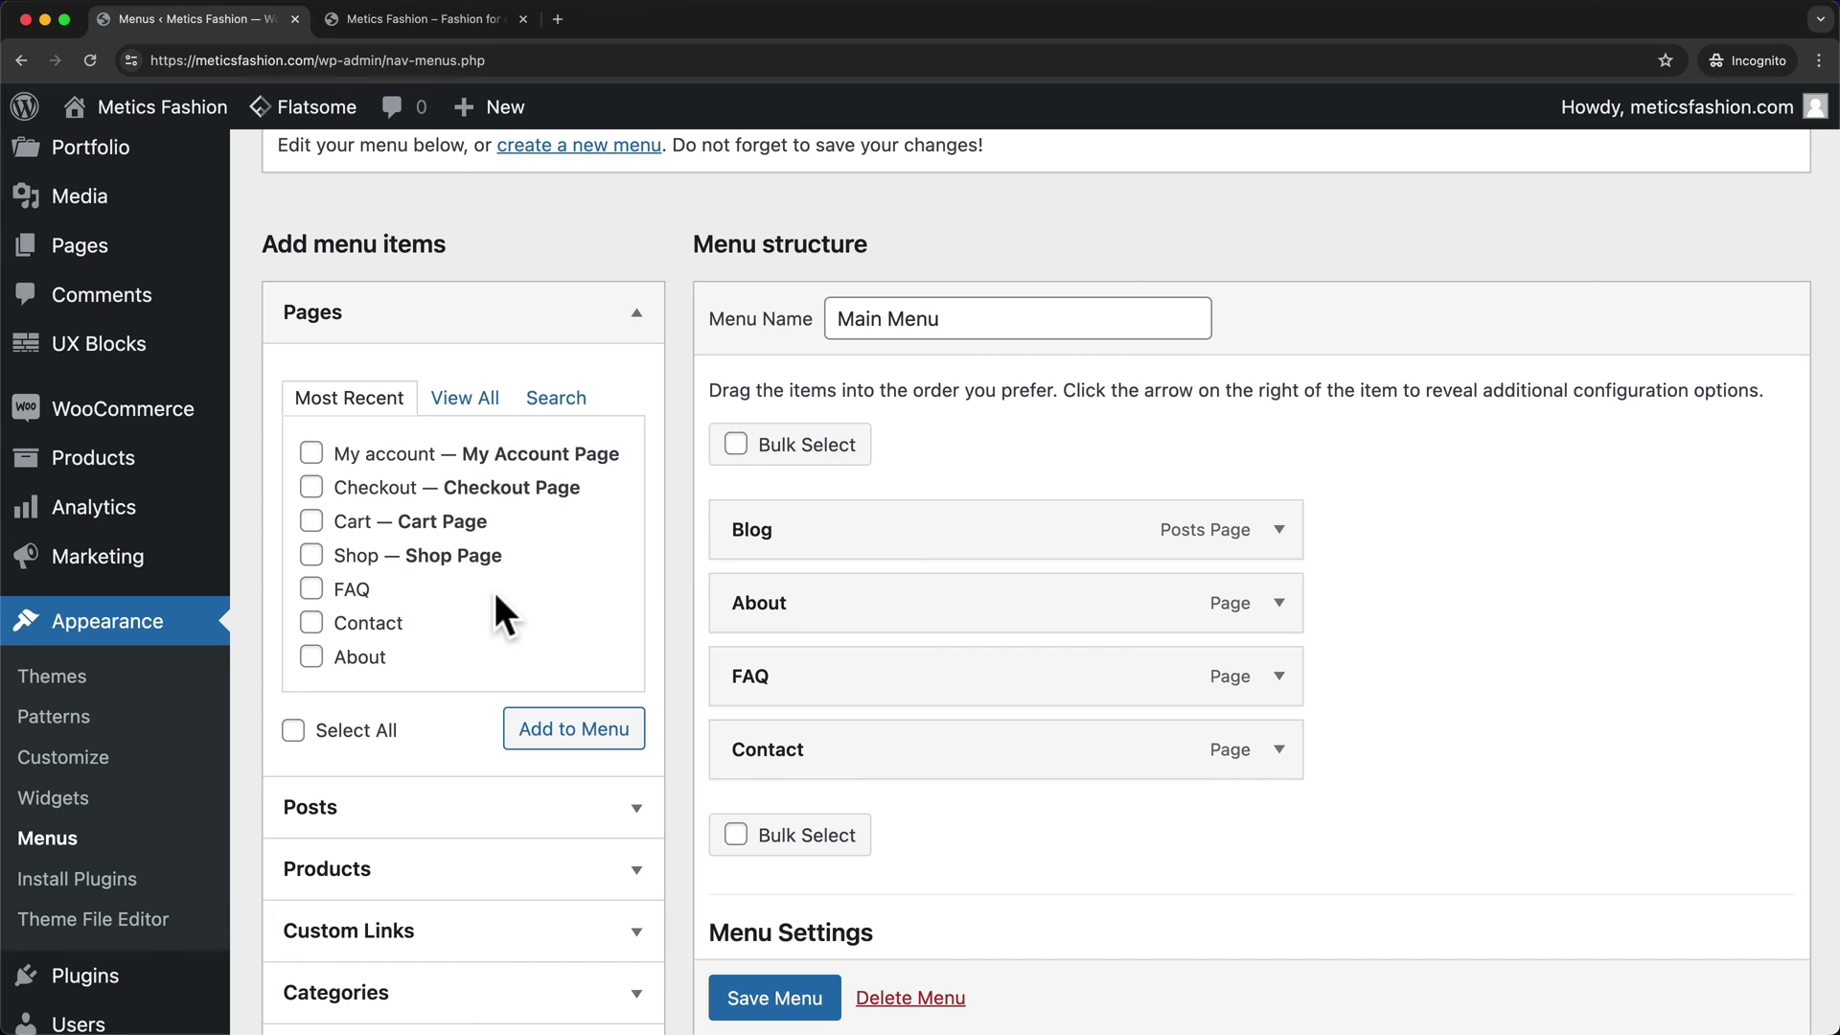
scroll(492, 613, "down", 3)
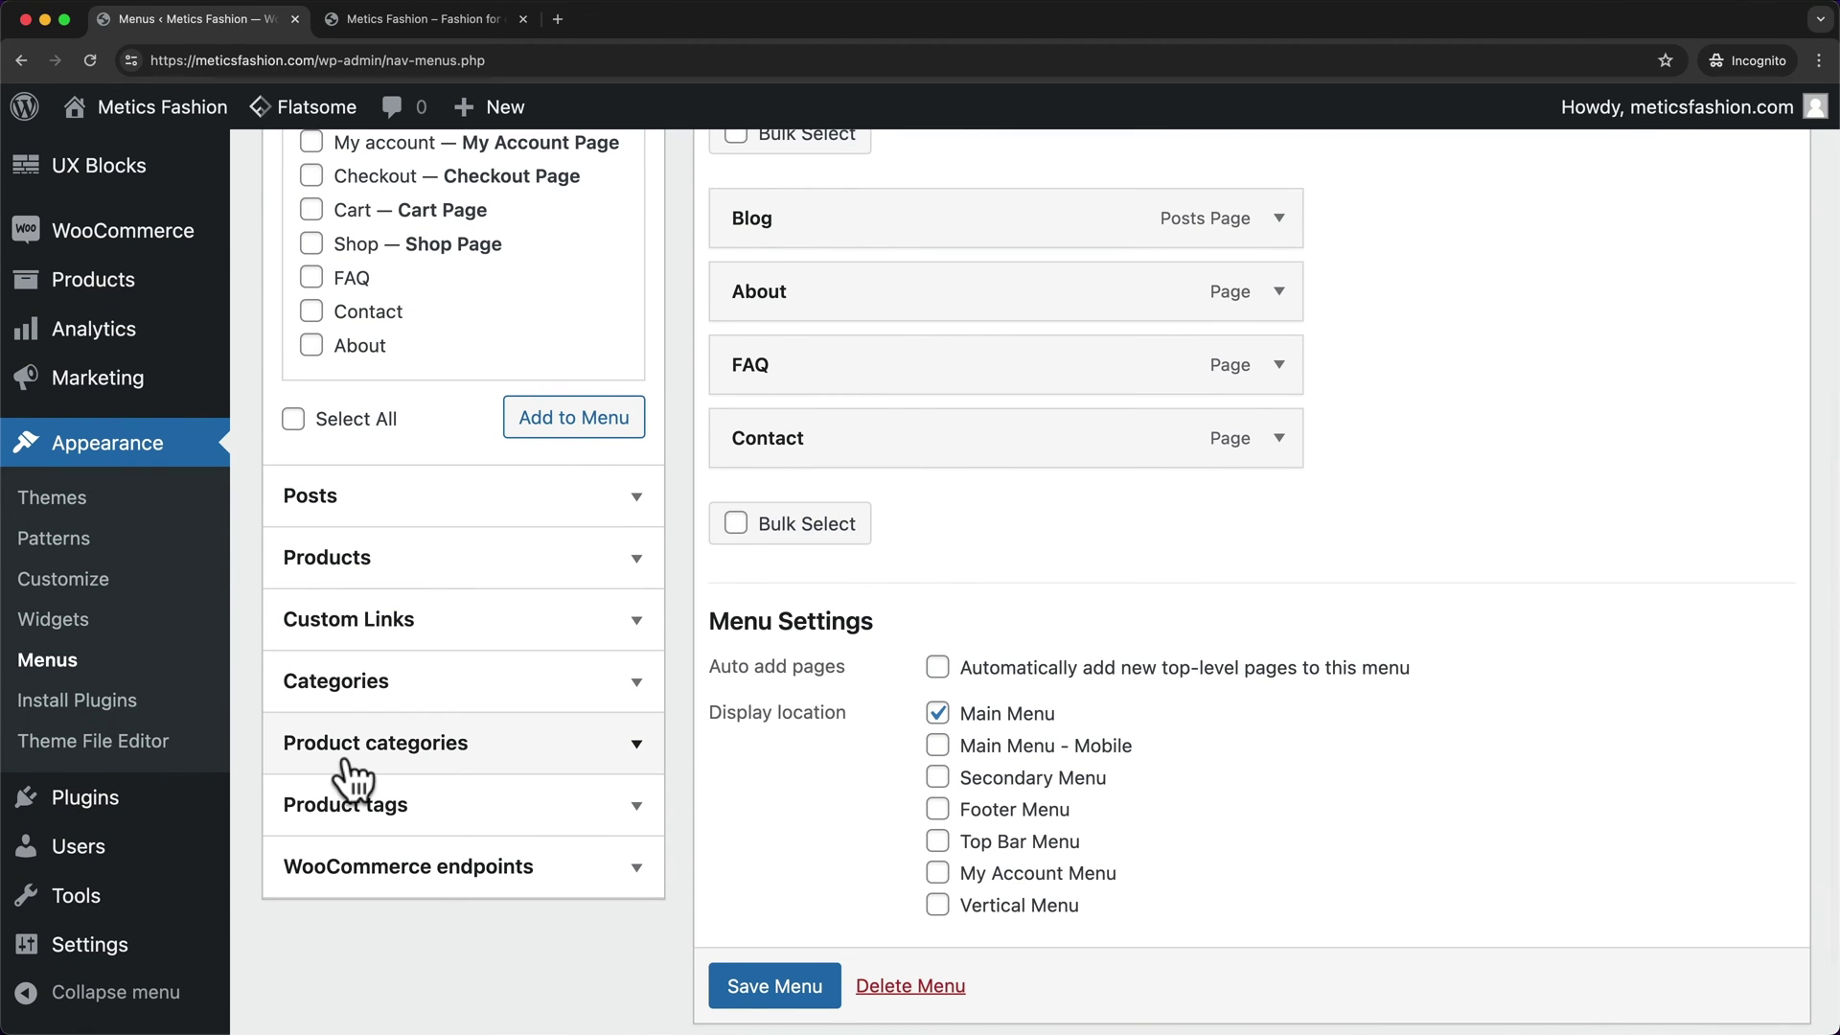
left_click(448, 747)
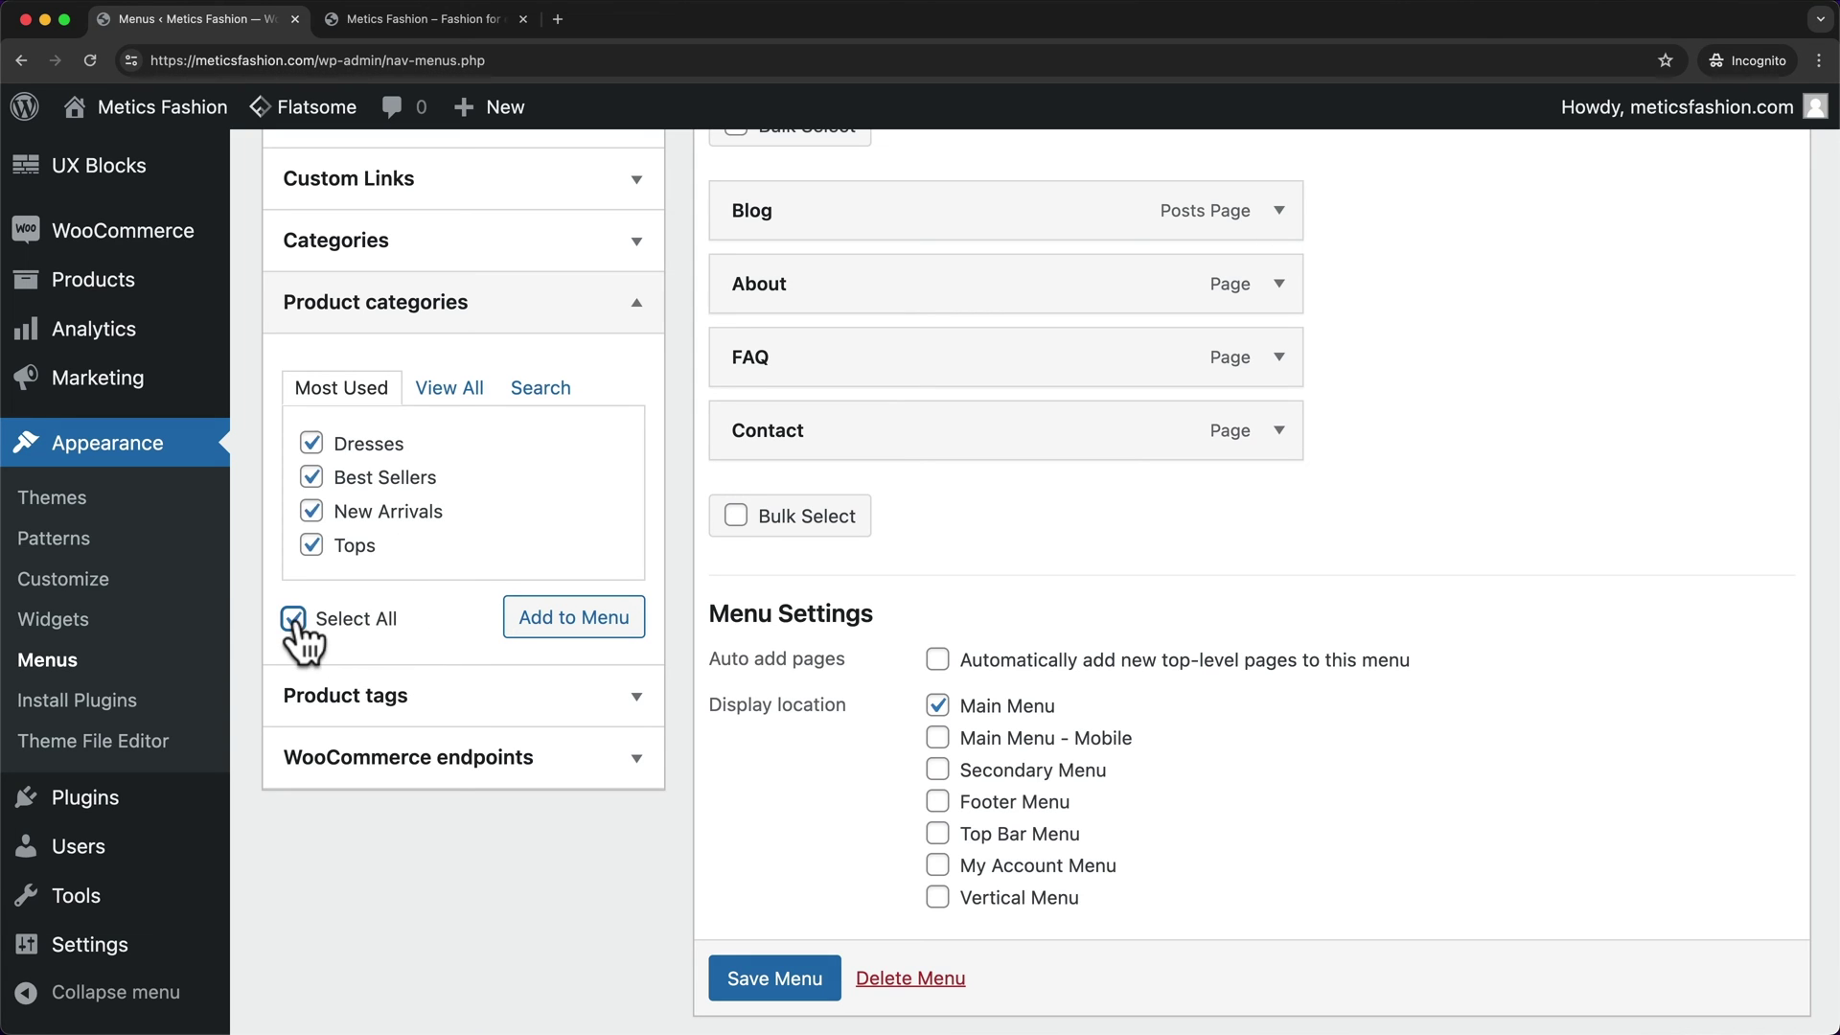
left_click(580, 619)
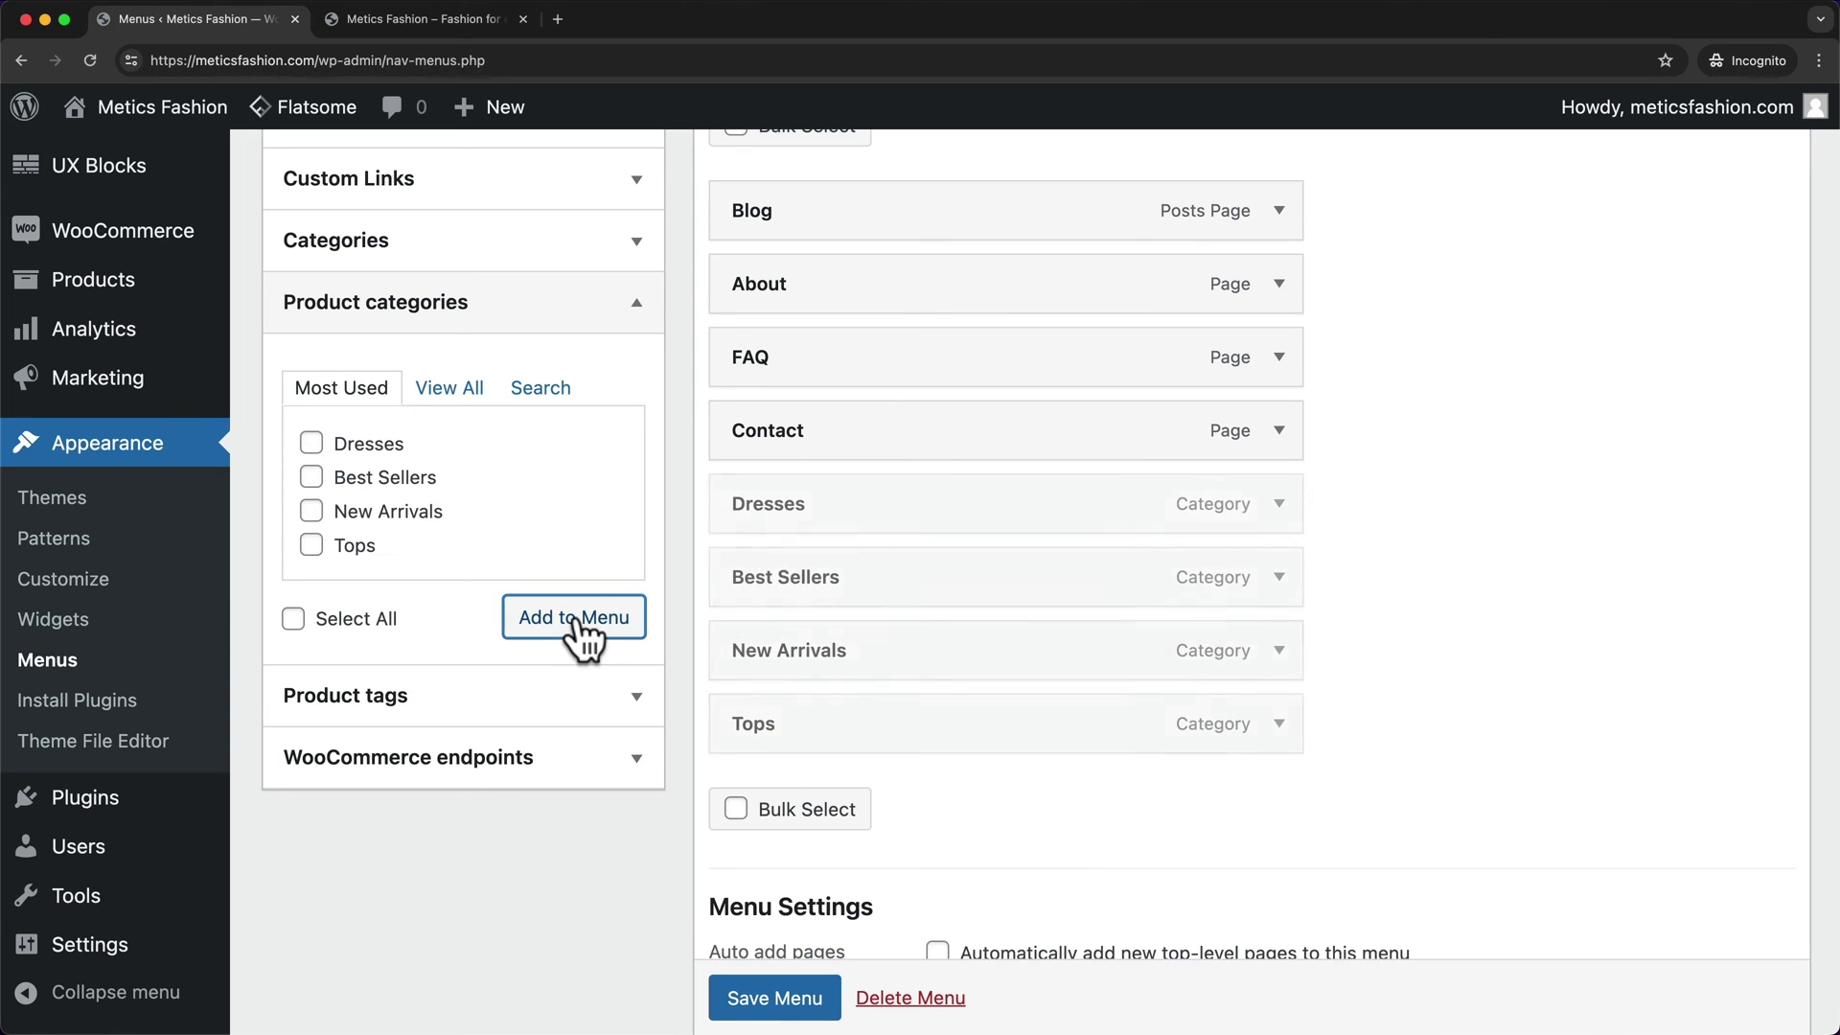
left_click(803, 1001)
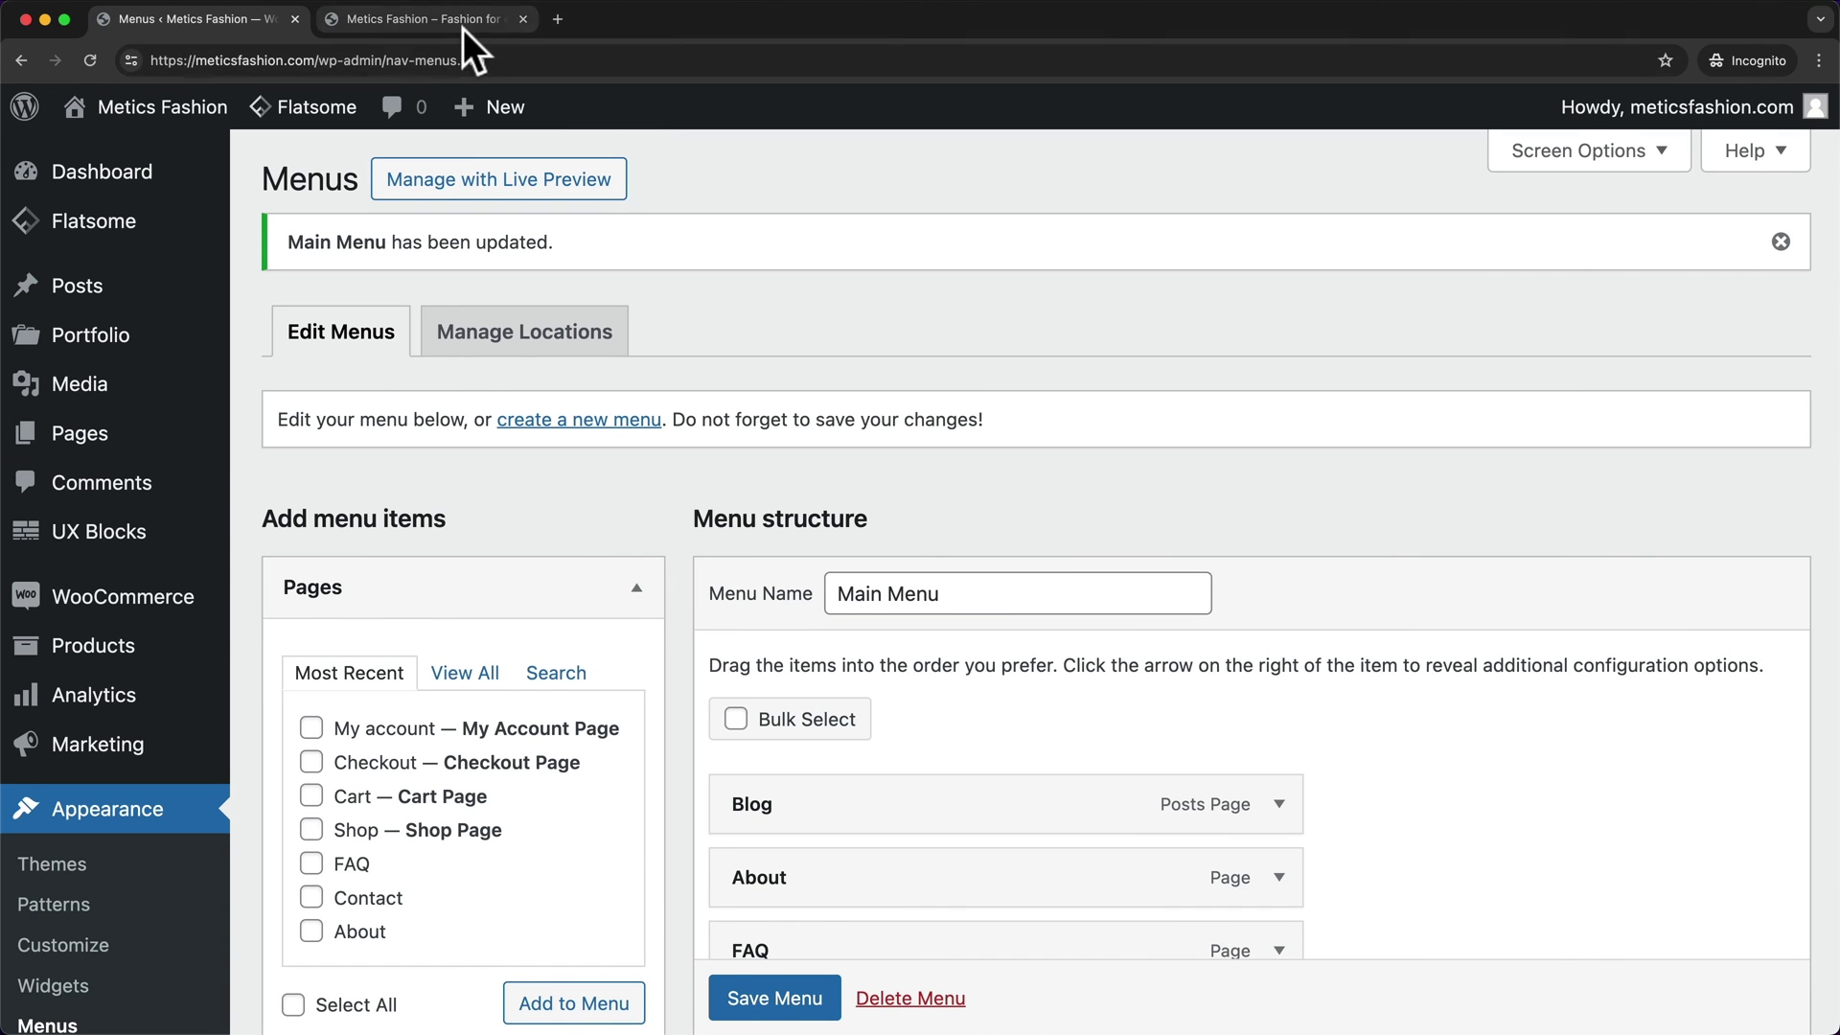
left_click(462, 29)
Reload the storefront to view the four new category header links, then return to Menus admin.
left_click(90, 62)
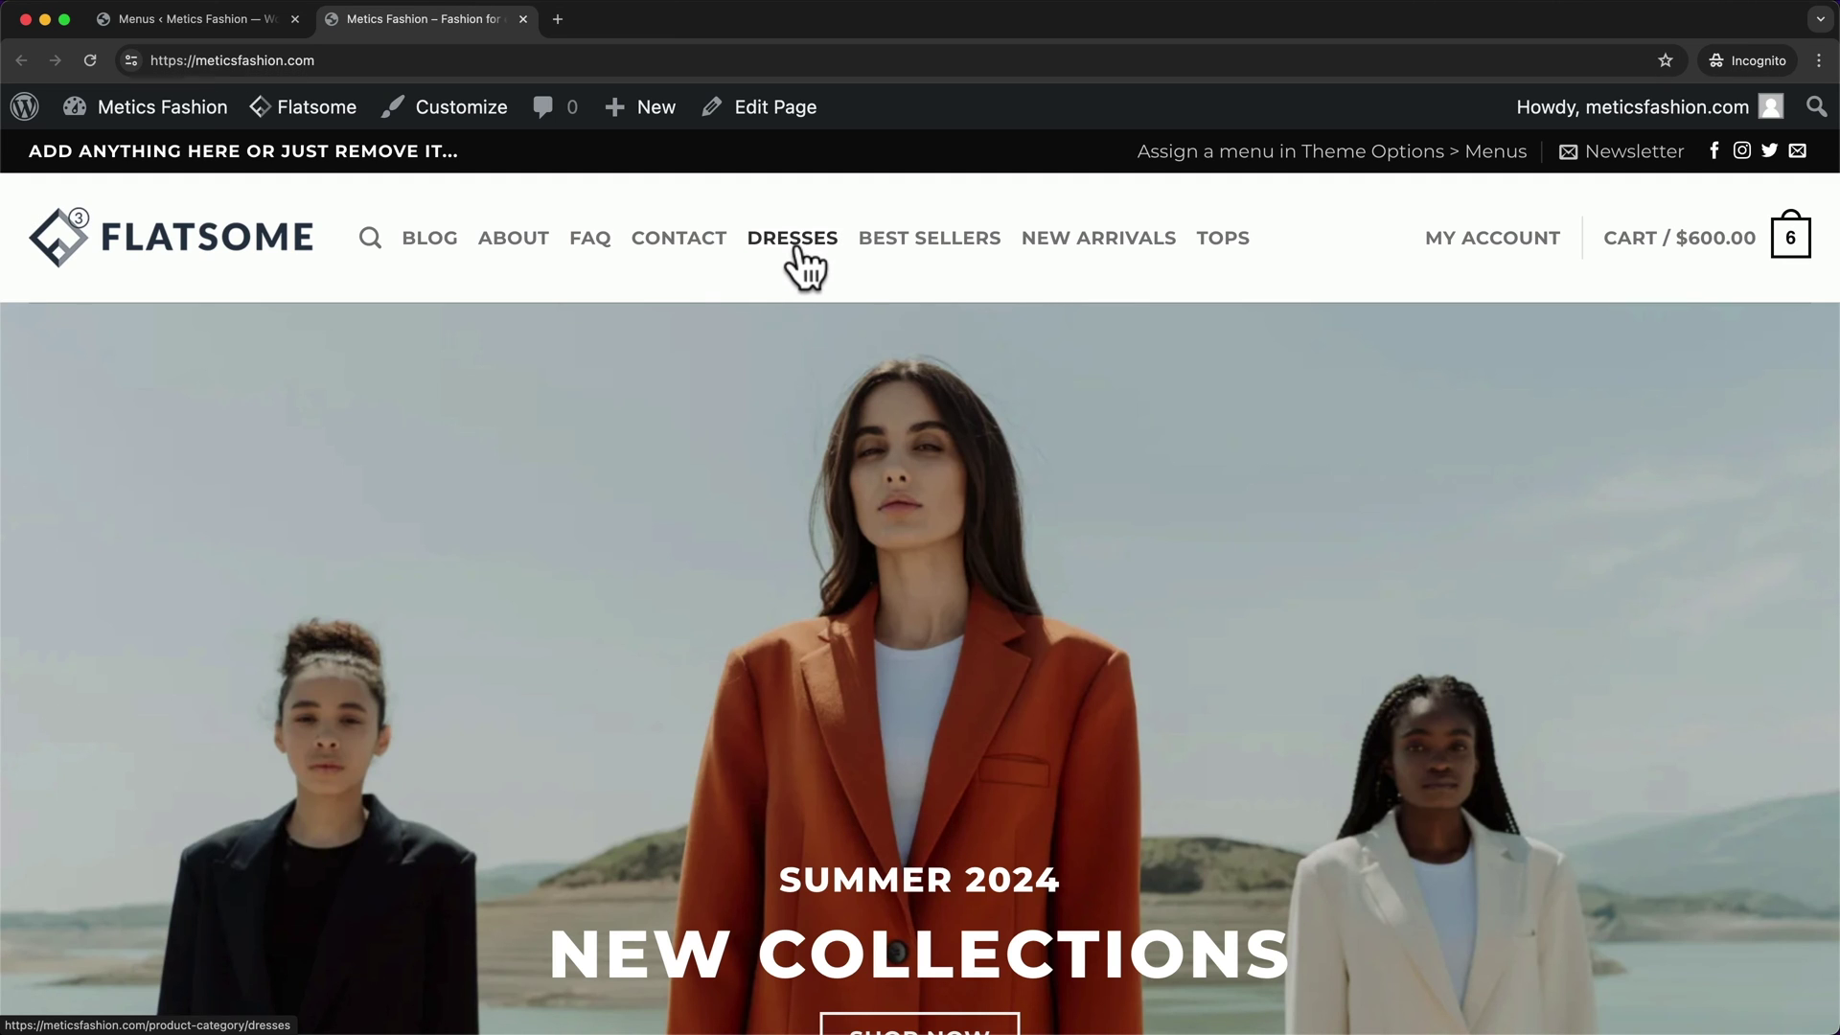
left_click(236, 26)
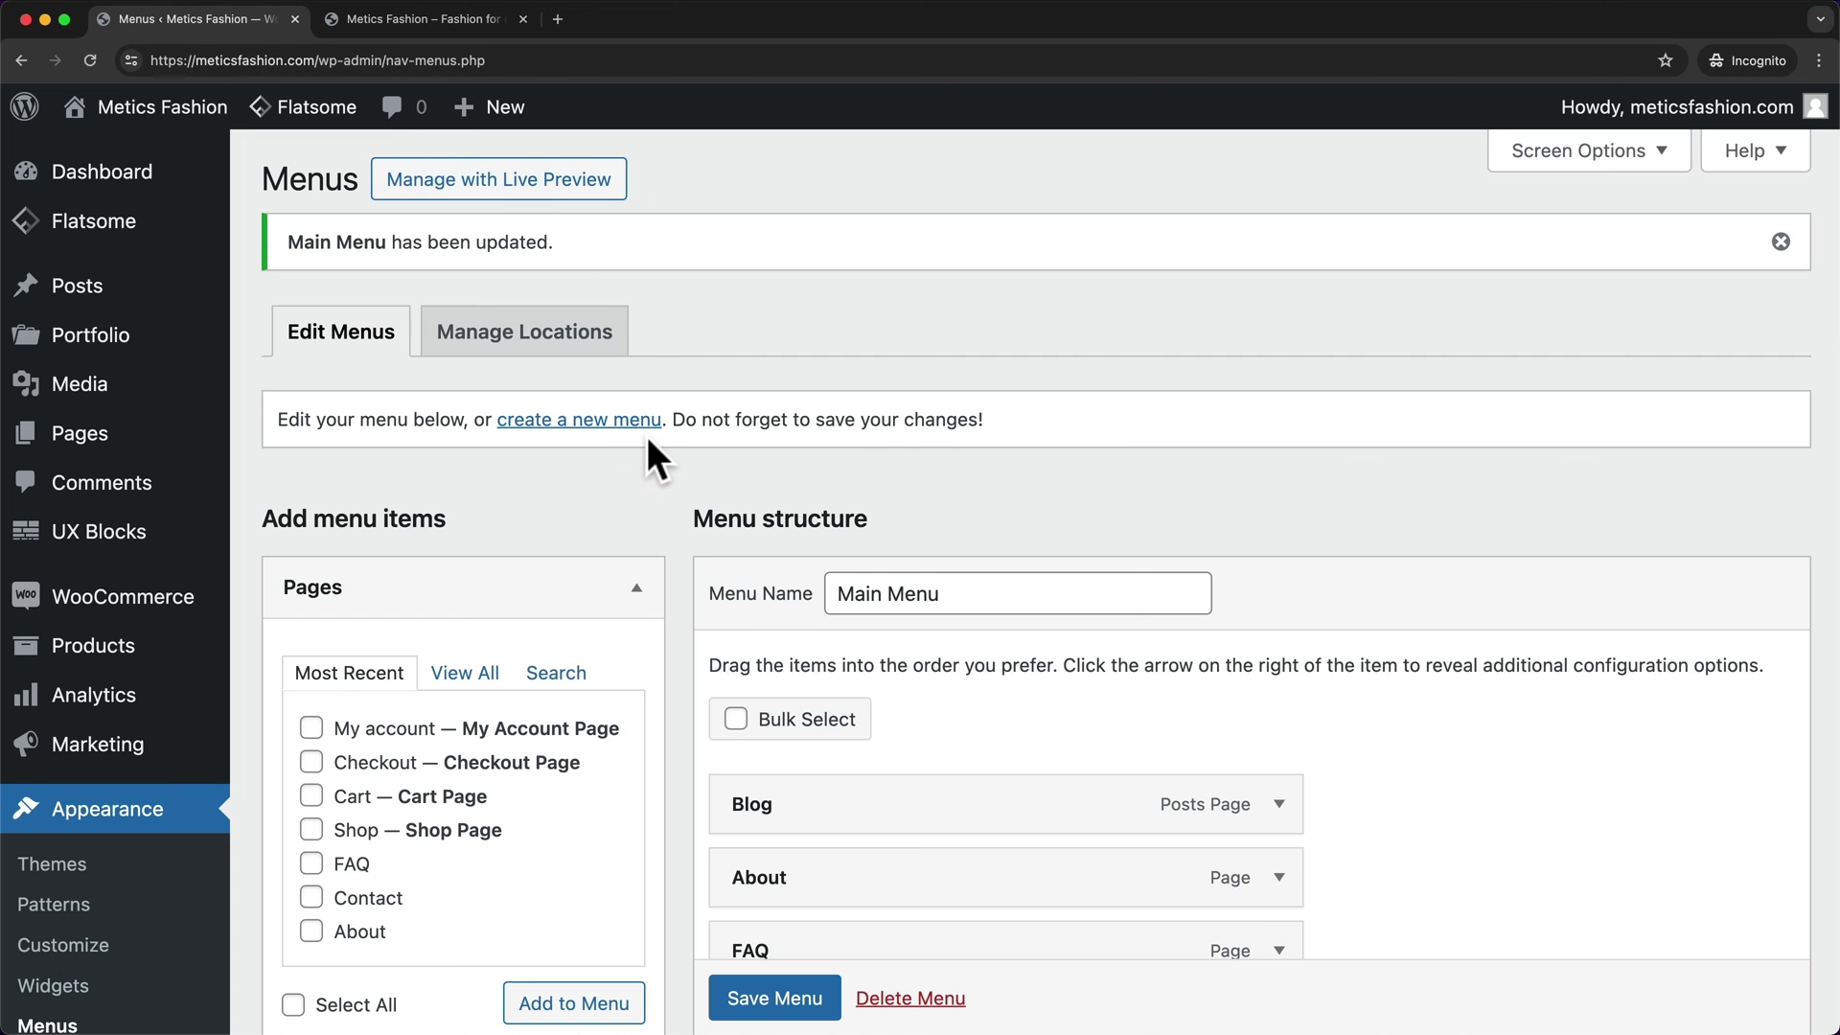
Add the Shop page from the full Pages list to the Main Menu.
scroll(647, 435, "down", 2)
scroll(646, 435, "down", 3)
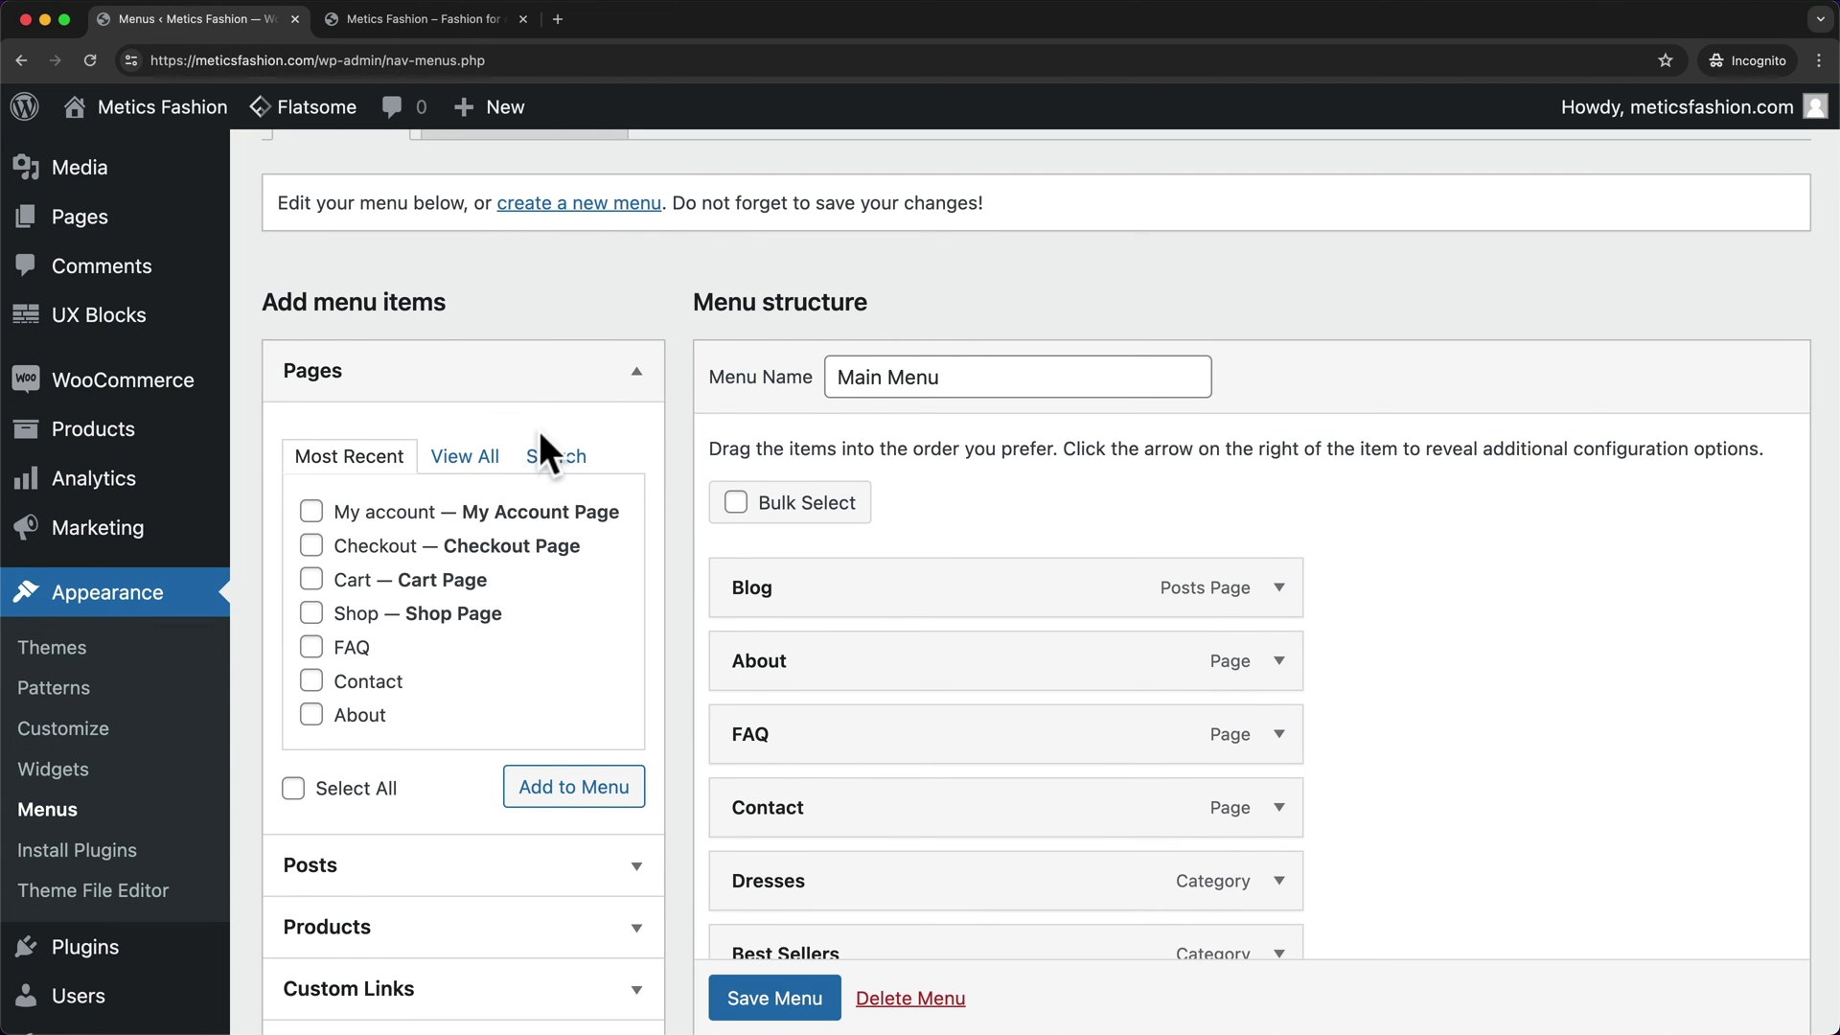
scroll(560, 561, "down", 1)
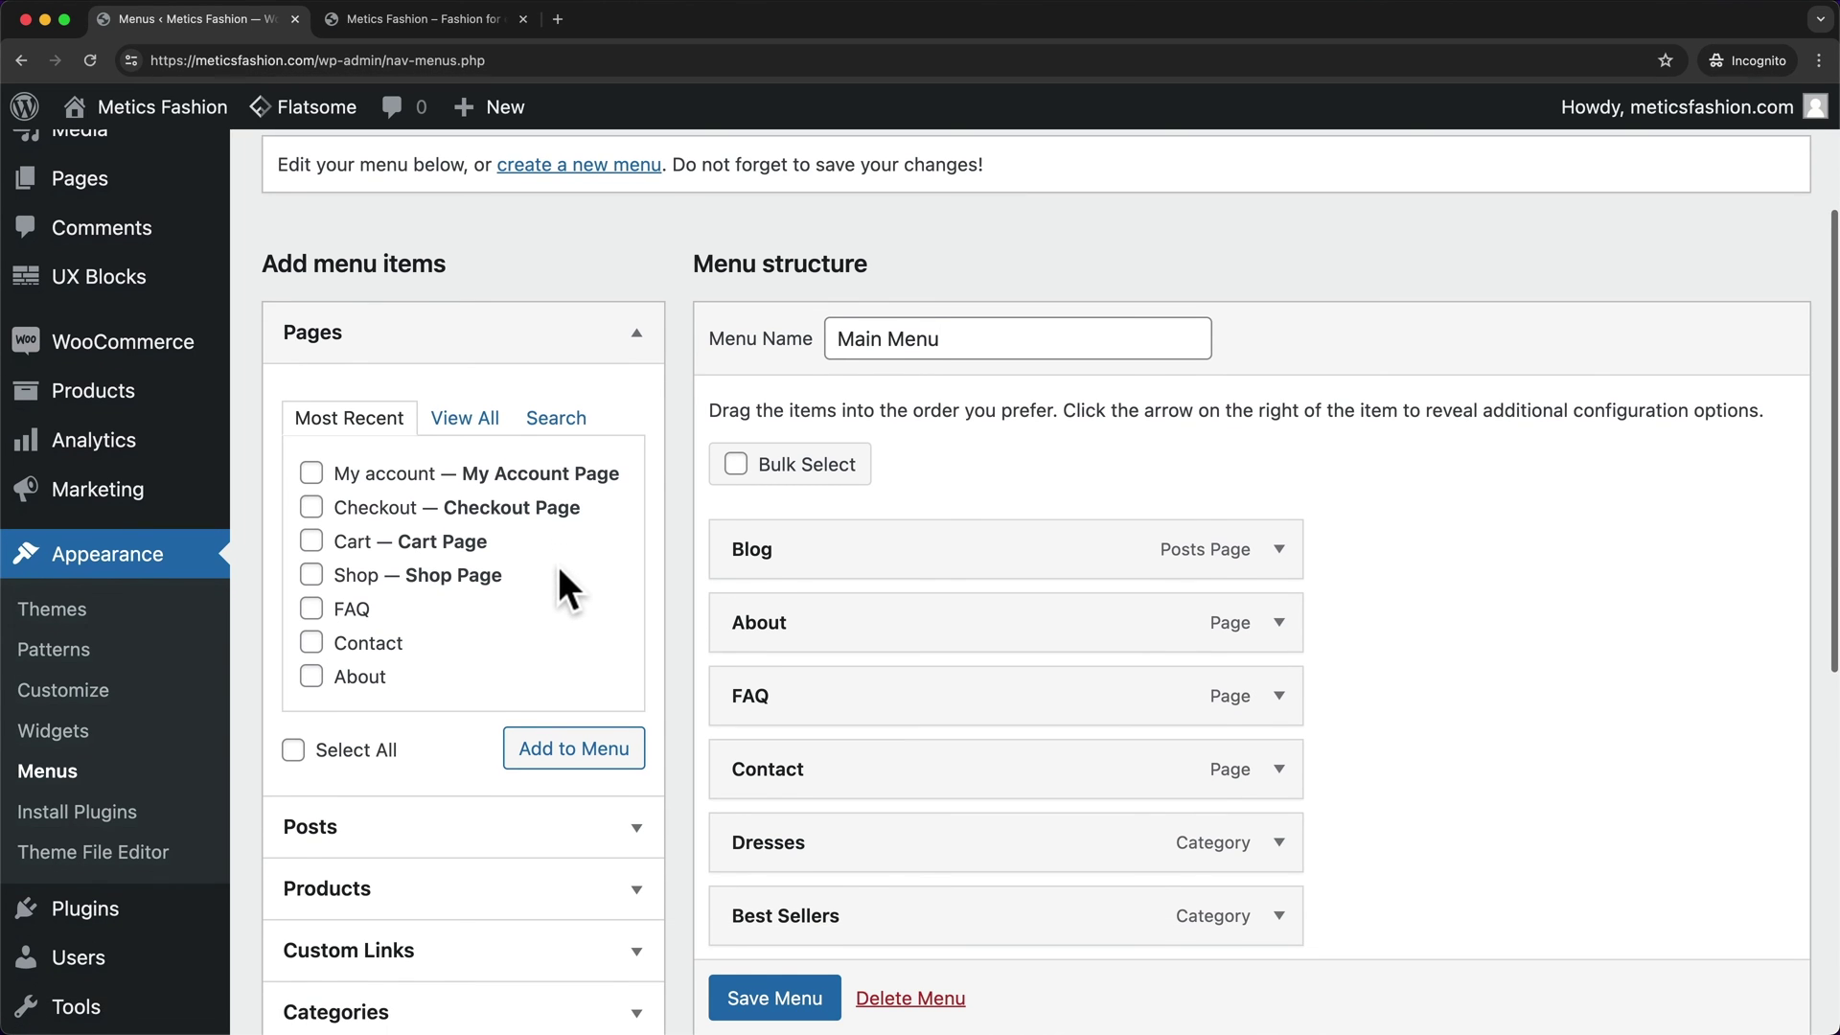
left_click(483, 422)
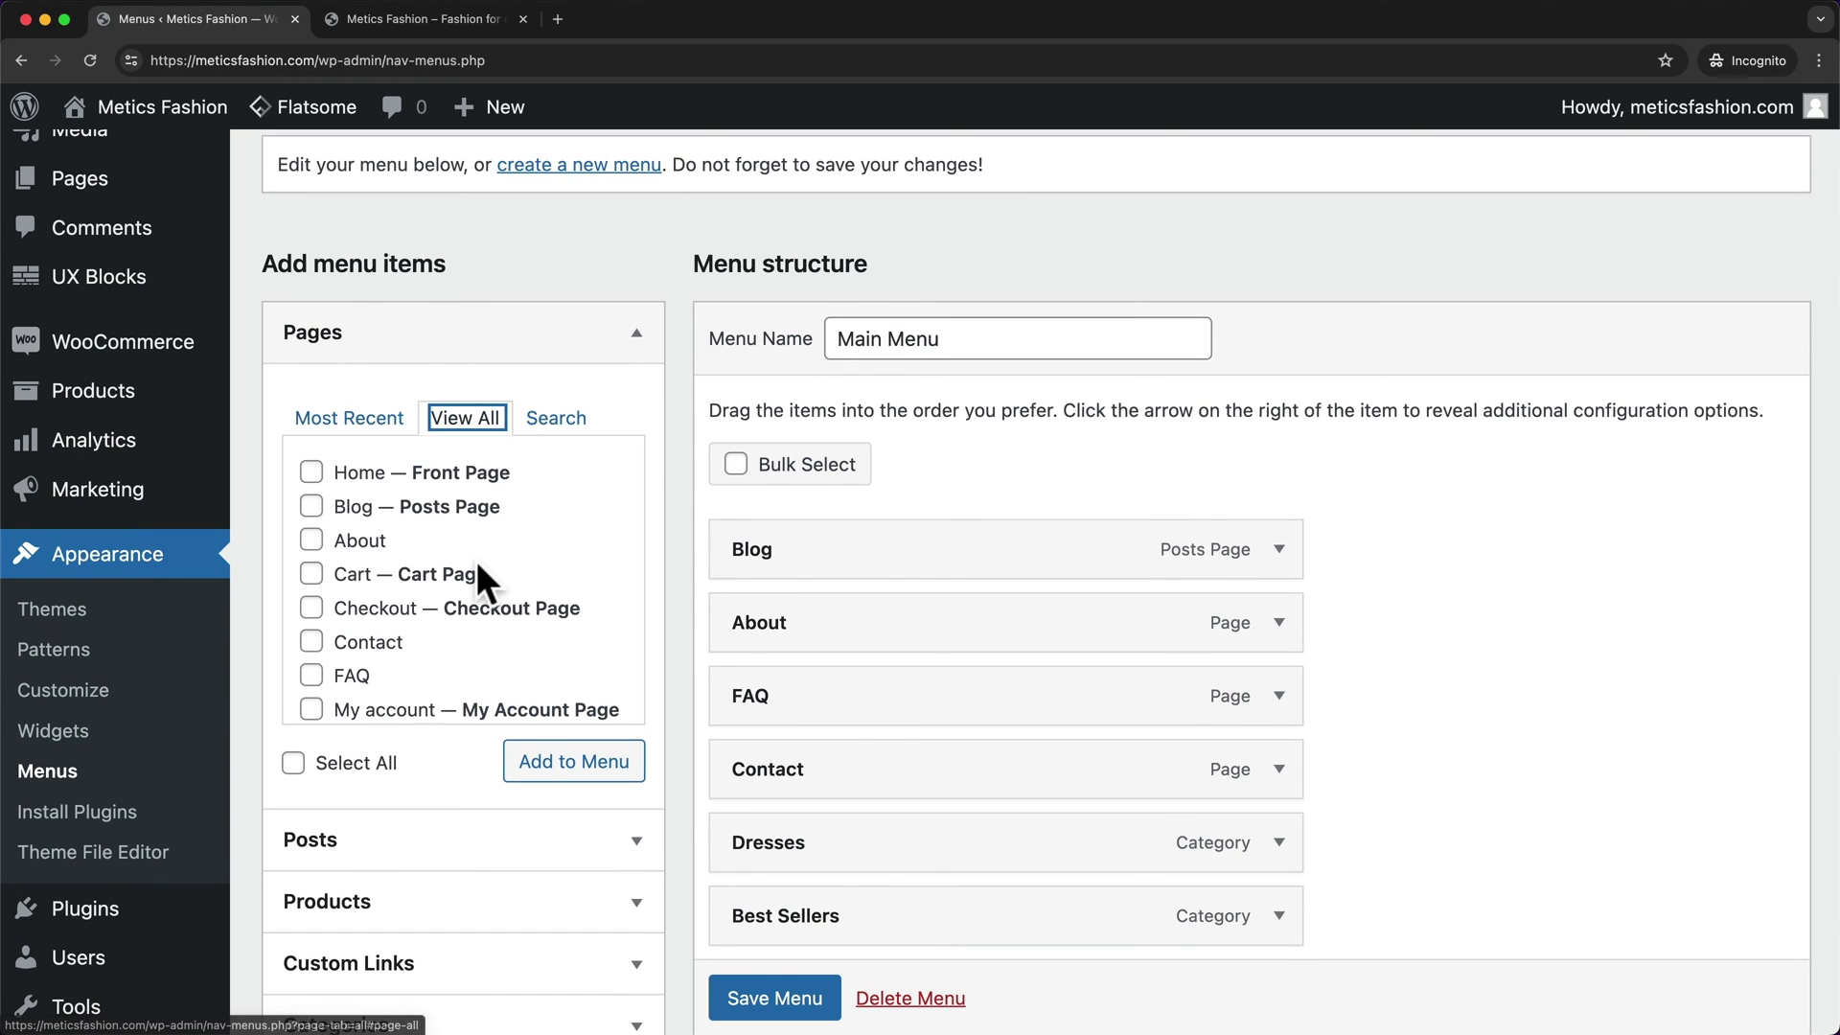
scroll(475, 560, "down", 1)
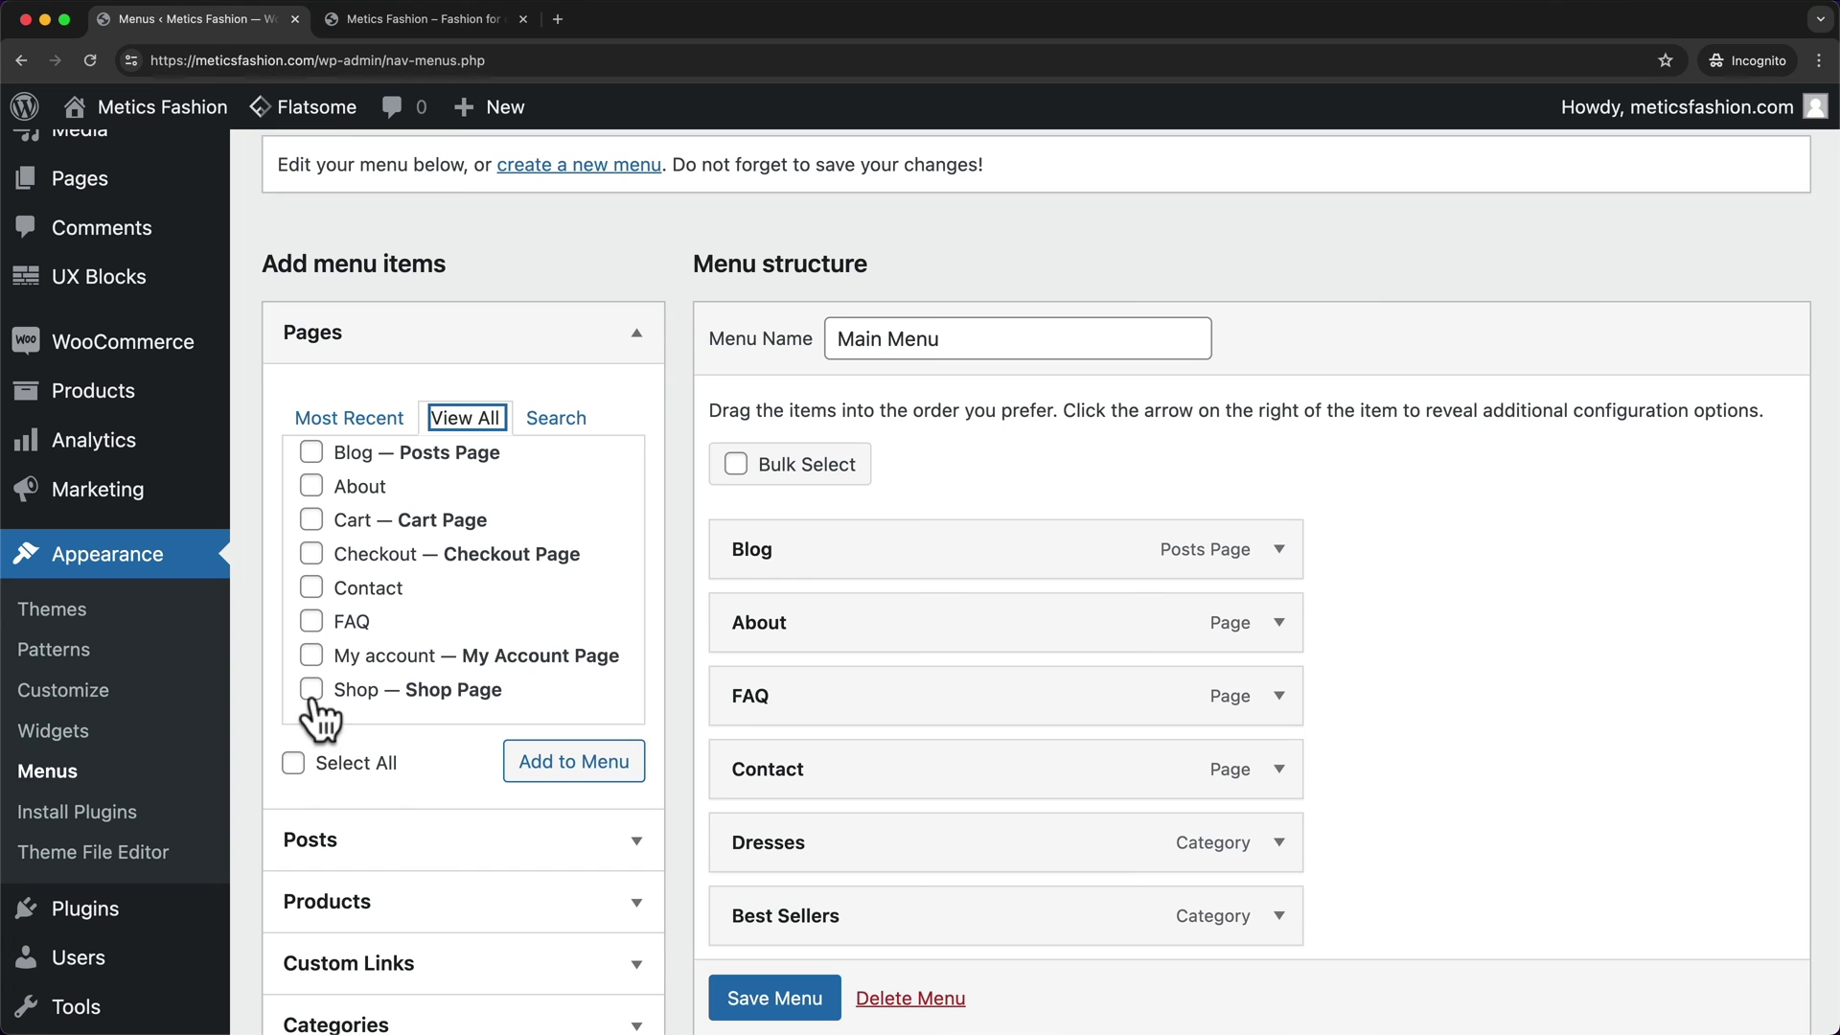
left_click(581, 764)
Nest Dresses, Tops, Best Sellers and New Arrivals as sub items under Shop and save the menu.
scroll(952, 721, "down", 5)
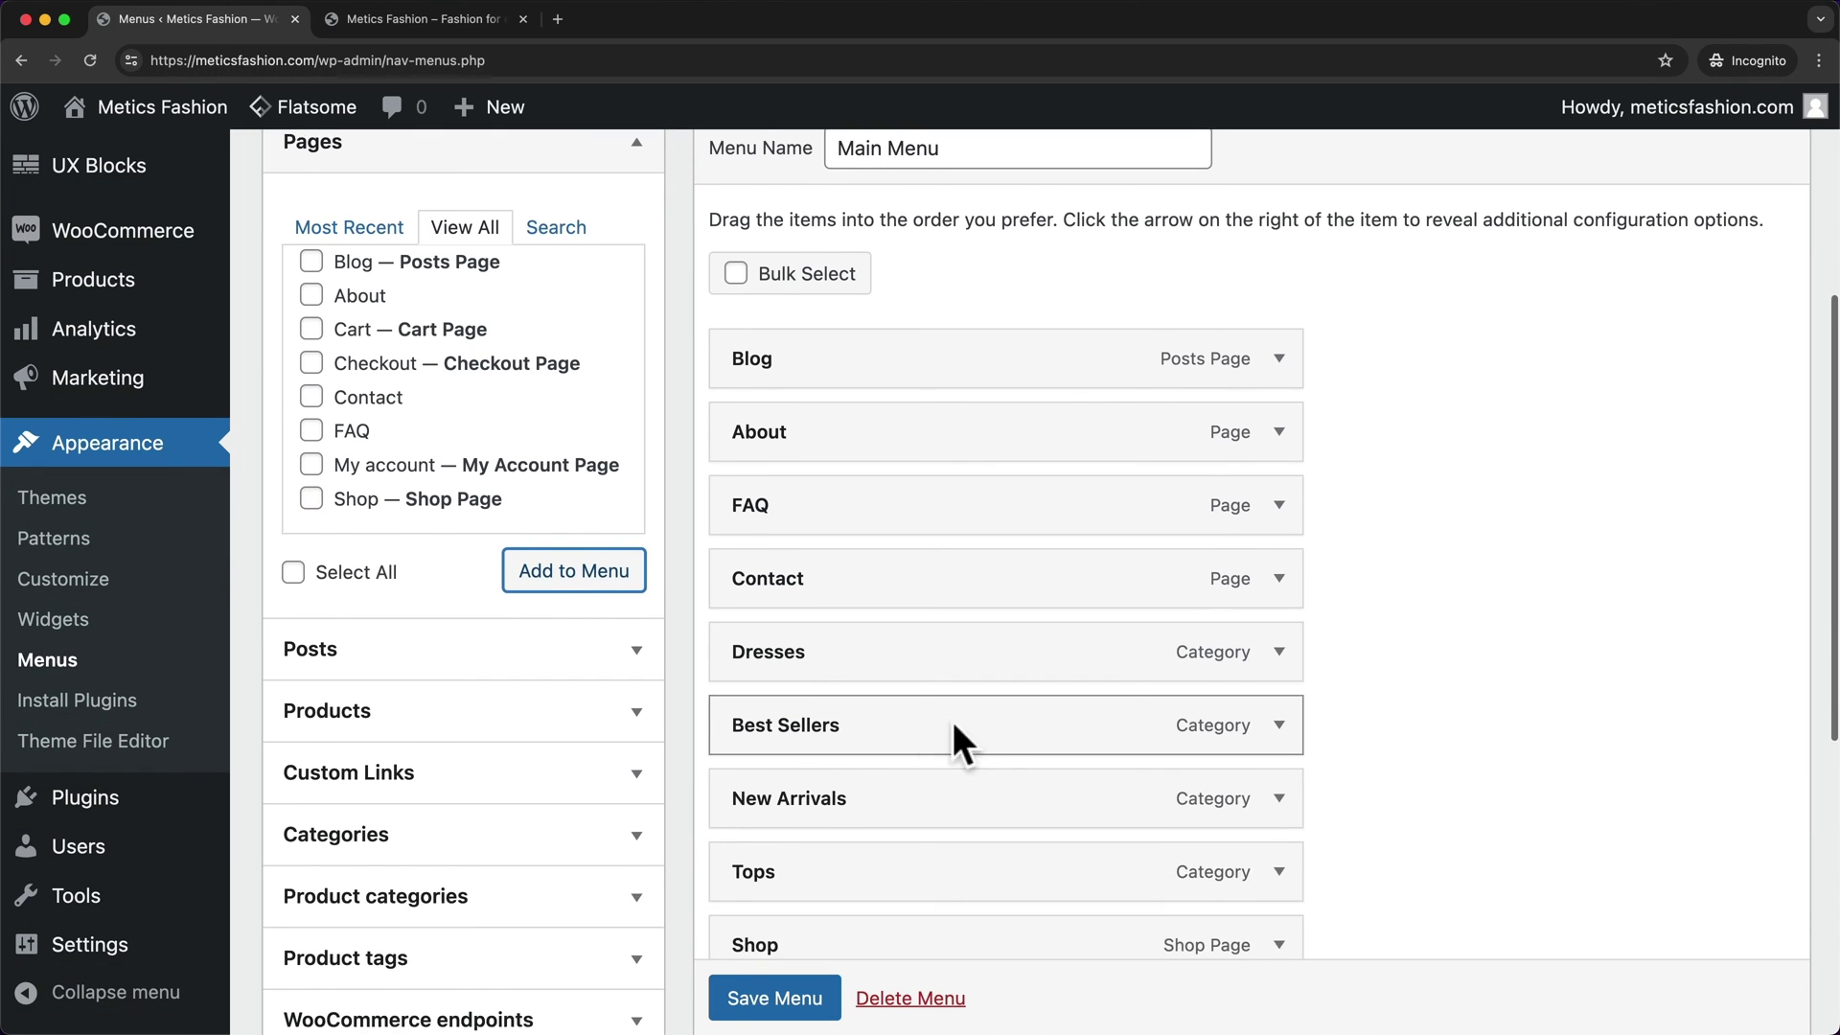
scroll(947, 849, "down", 1)
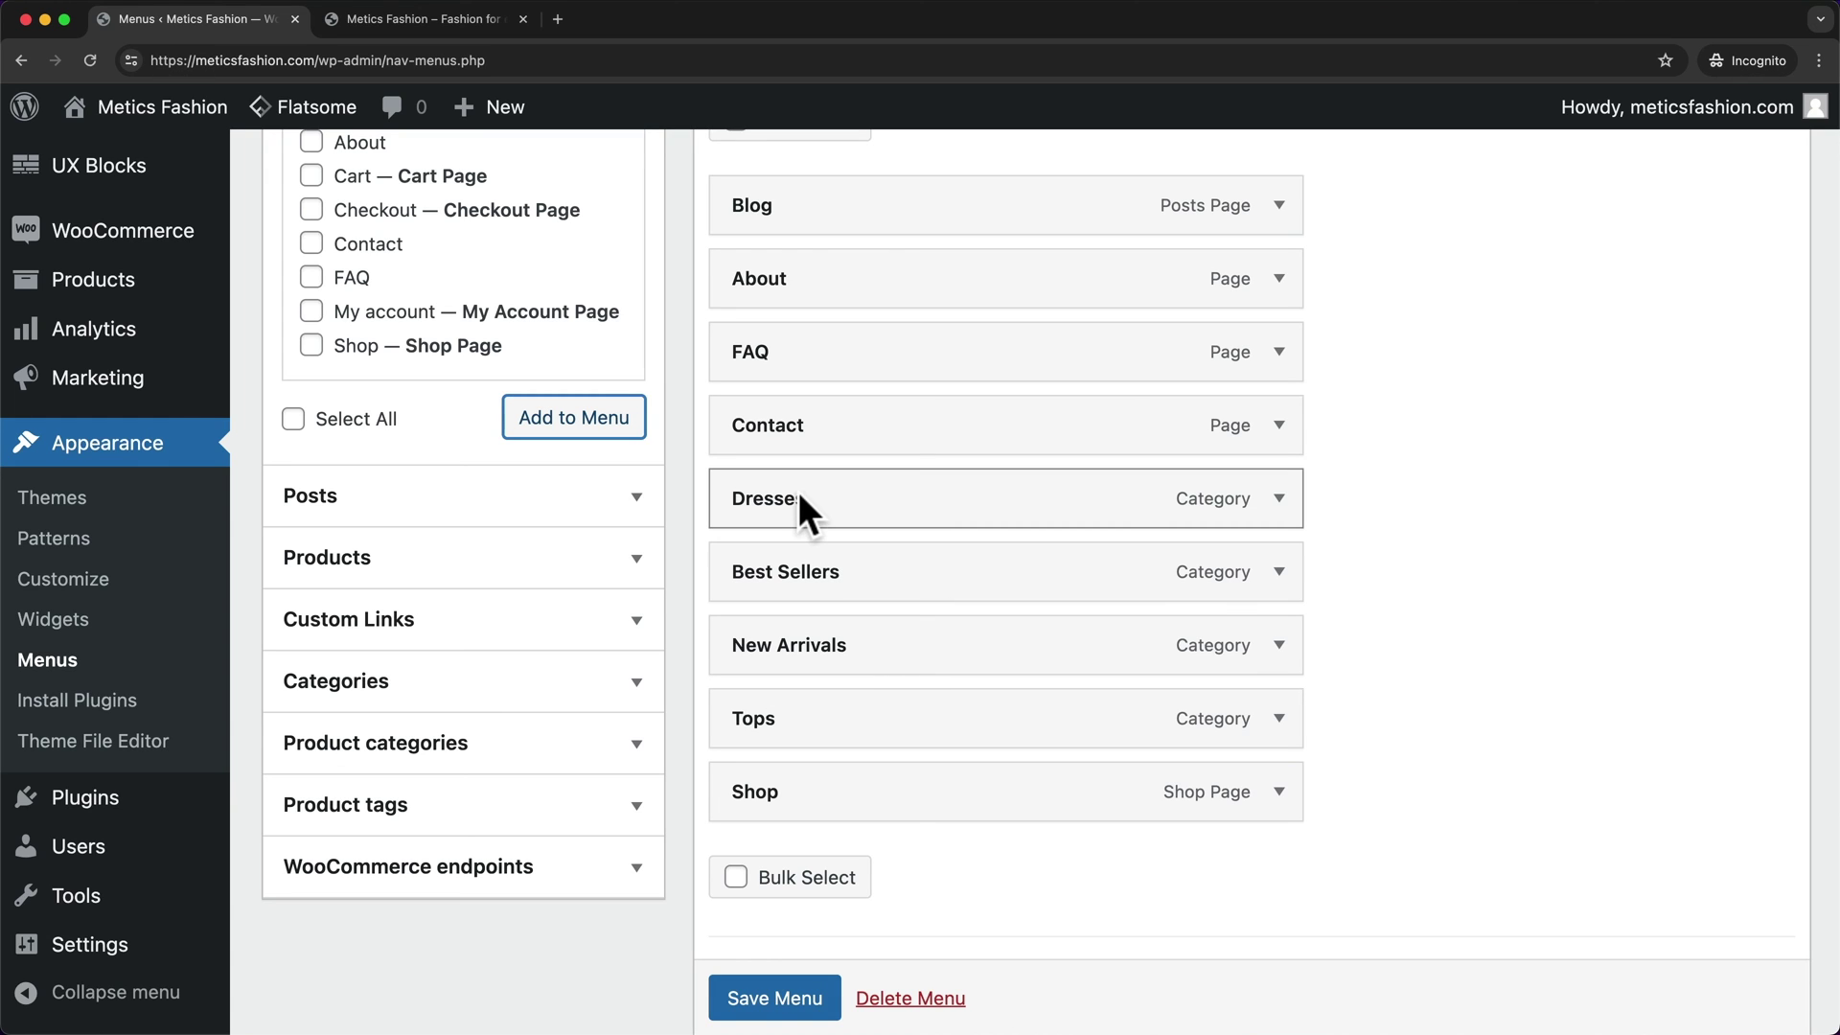
left_click_drag(787, 493, 825, 790)
left_click_drag(776, 645, 835, 786)
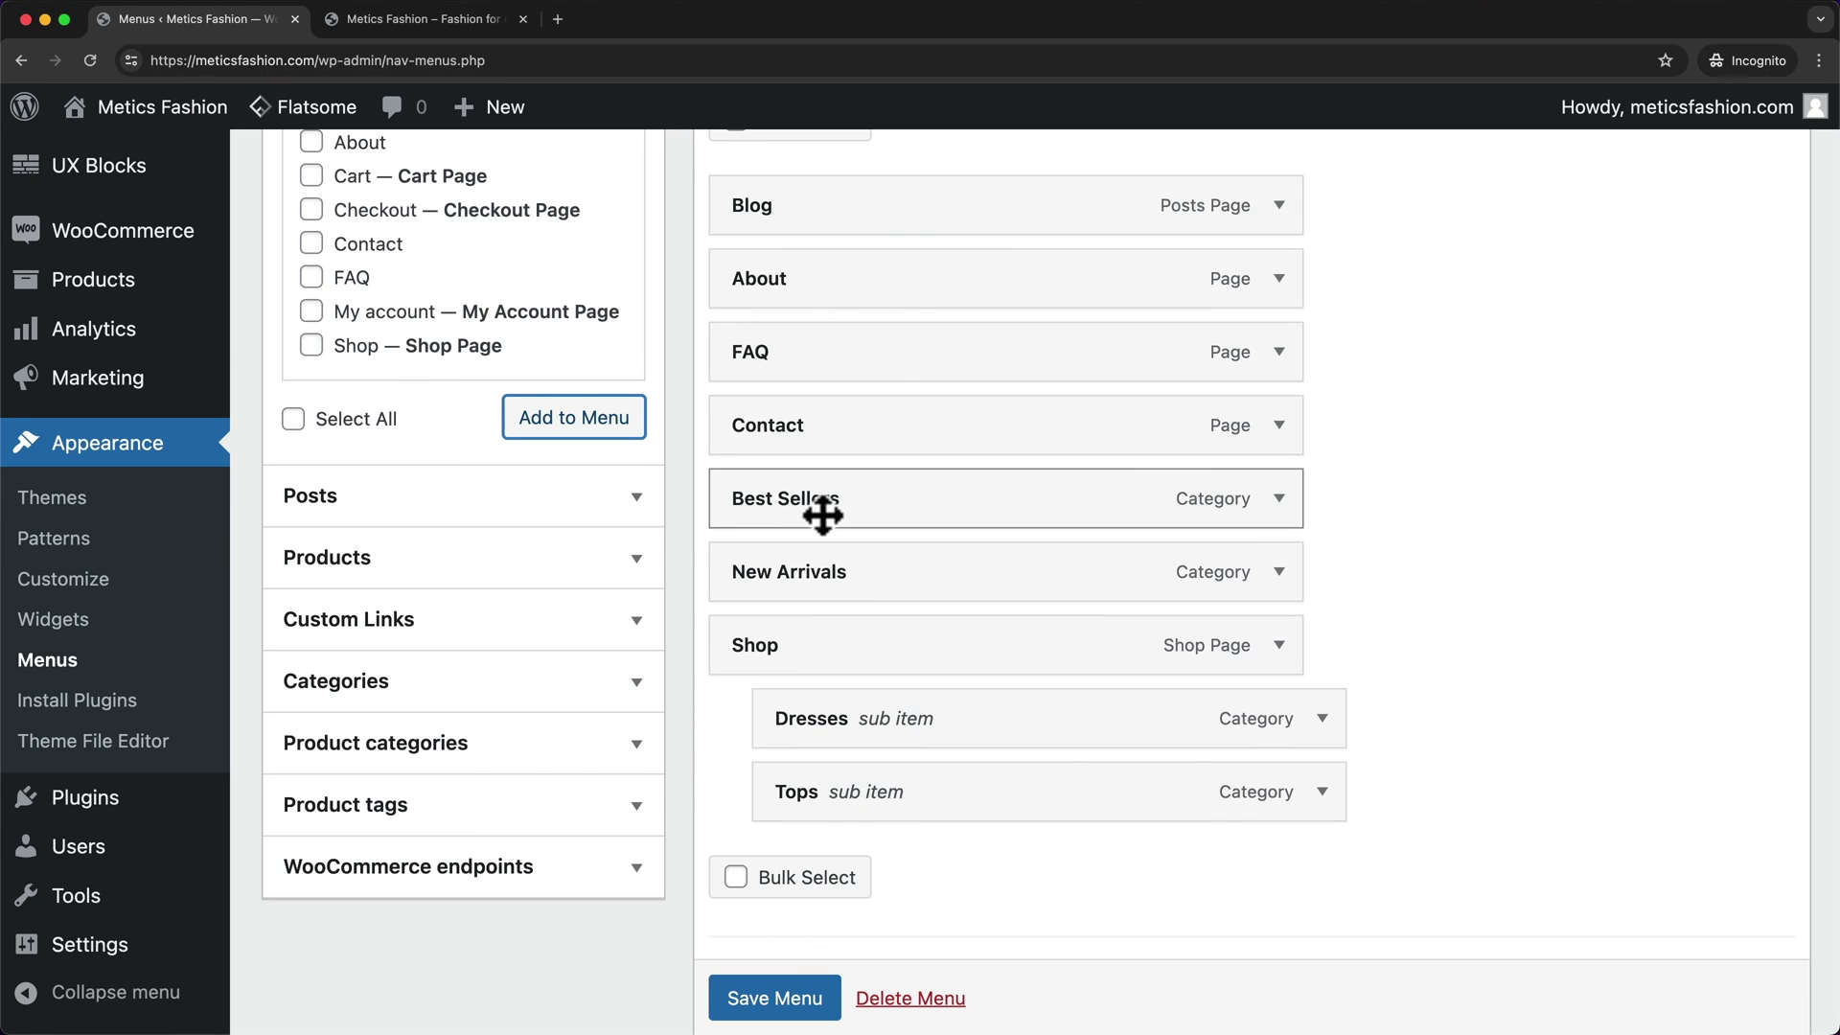
left_click_drag(822, 515, 875, 808)
left_click_drag(795, 498, 889, 791)
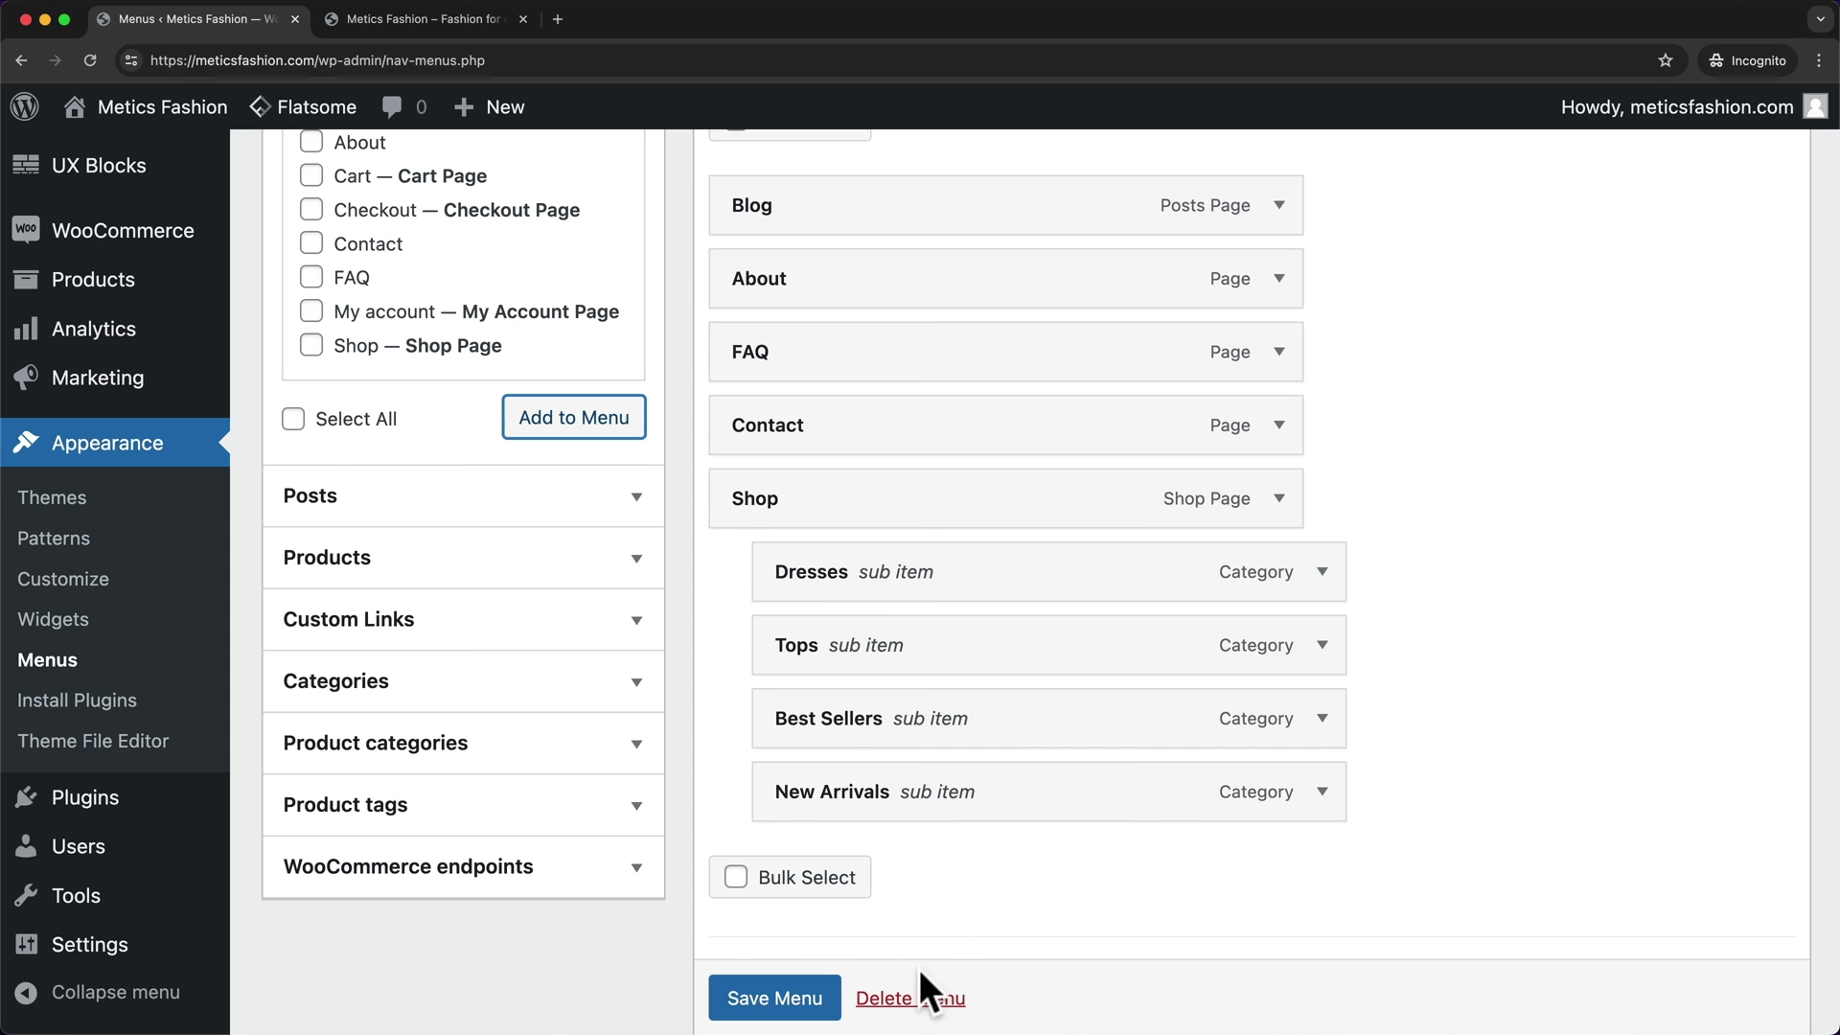
left_click(761, 994)
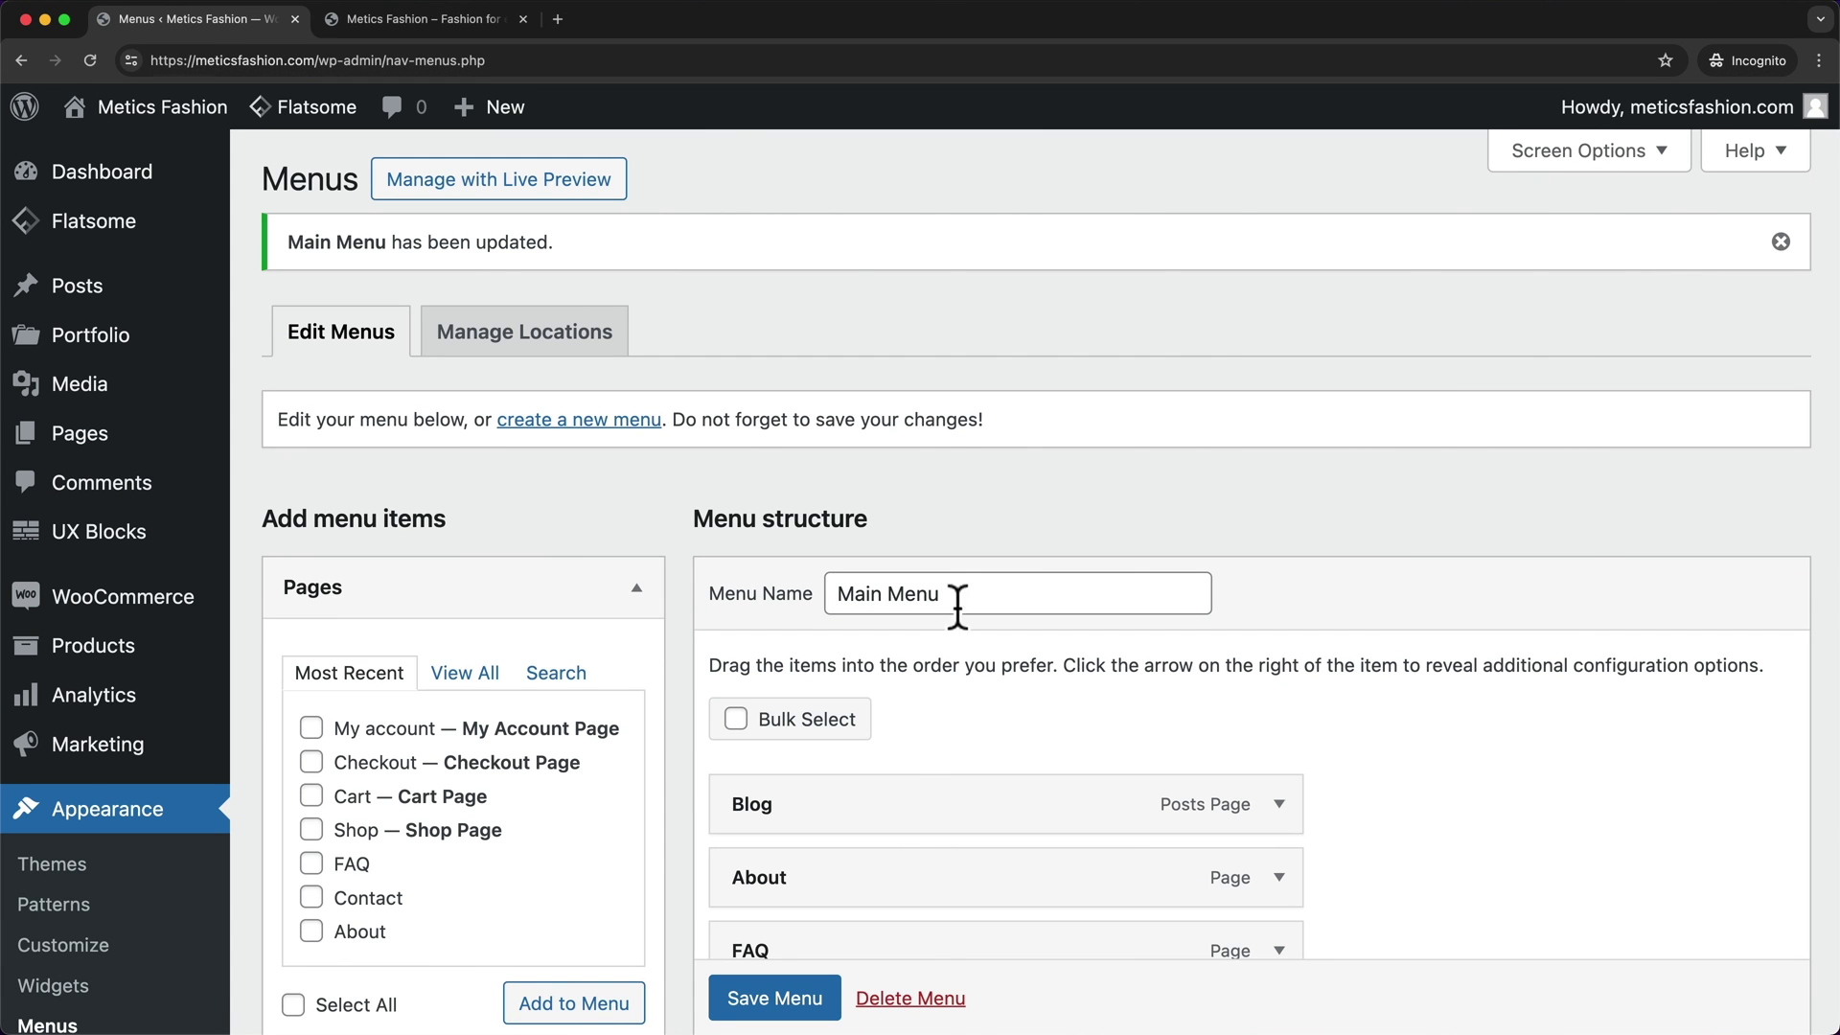
left_click(463, 19)
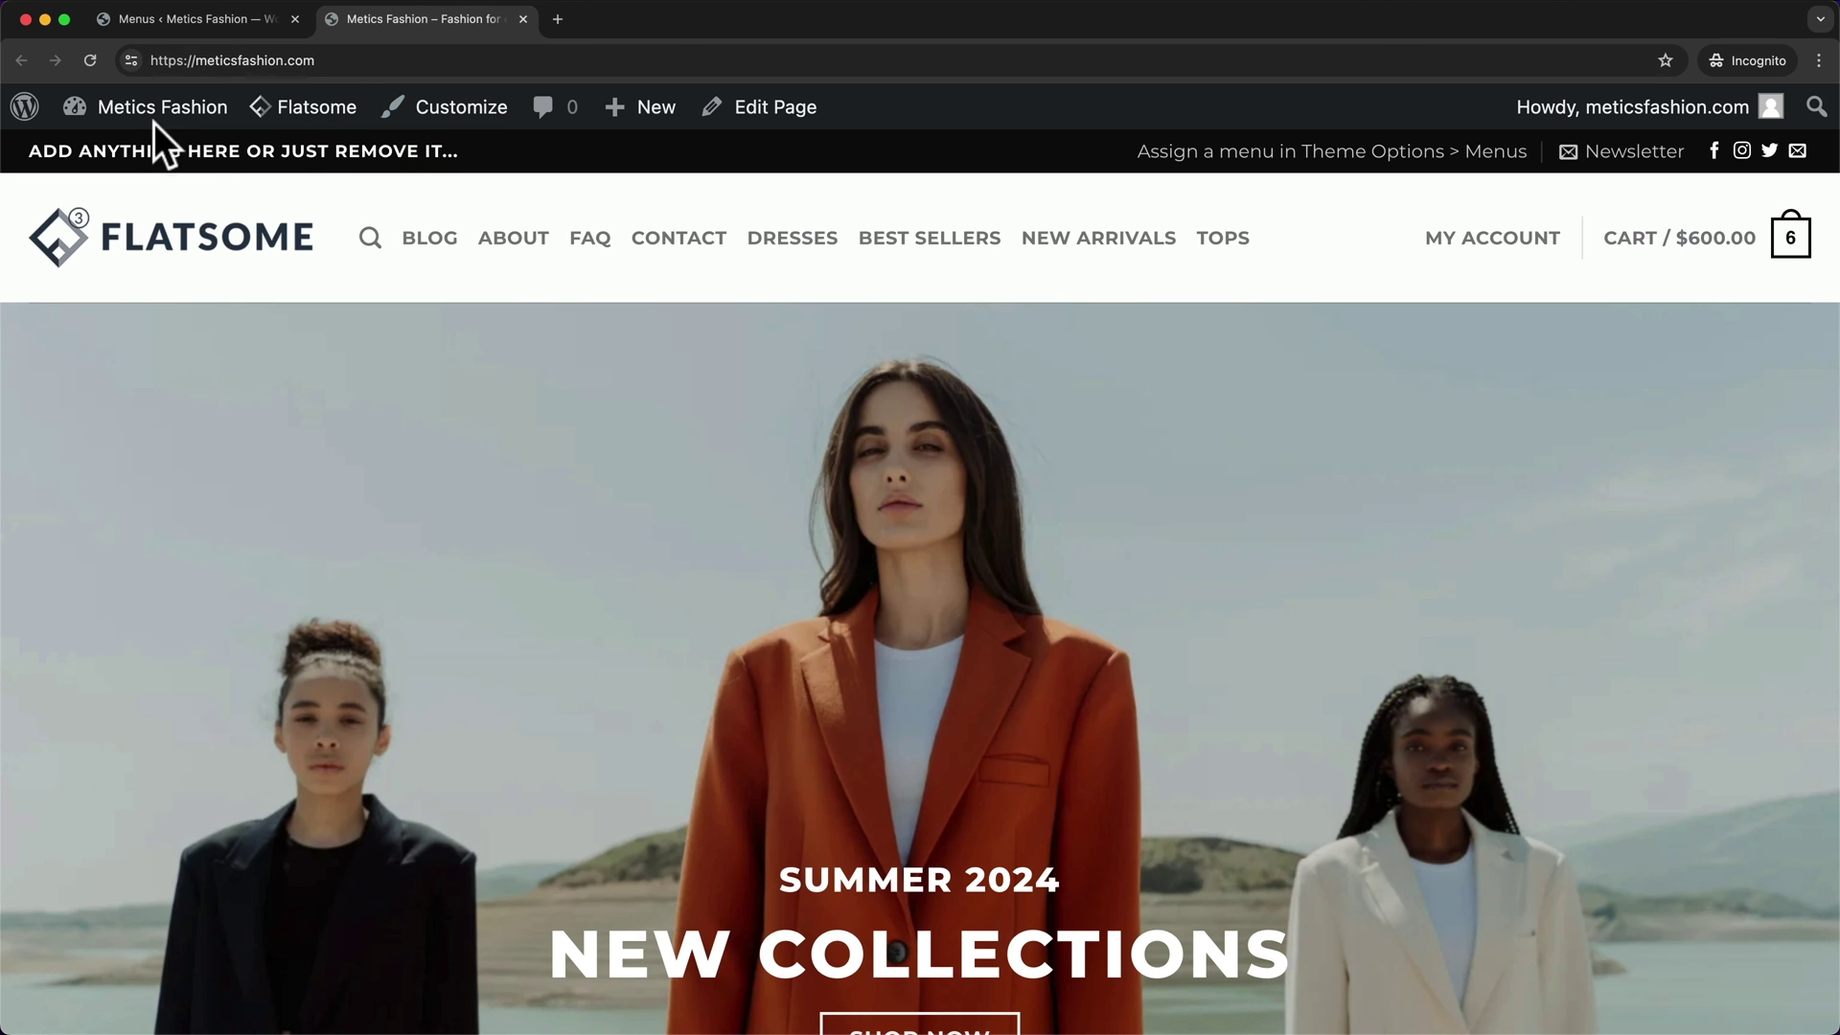
Reload the storefront and reveal the SHOP dropdown listing Dresses, Tops, Best Sellers and New Arrivals.
left_click(92, 59)
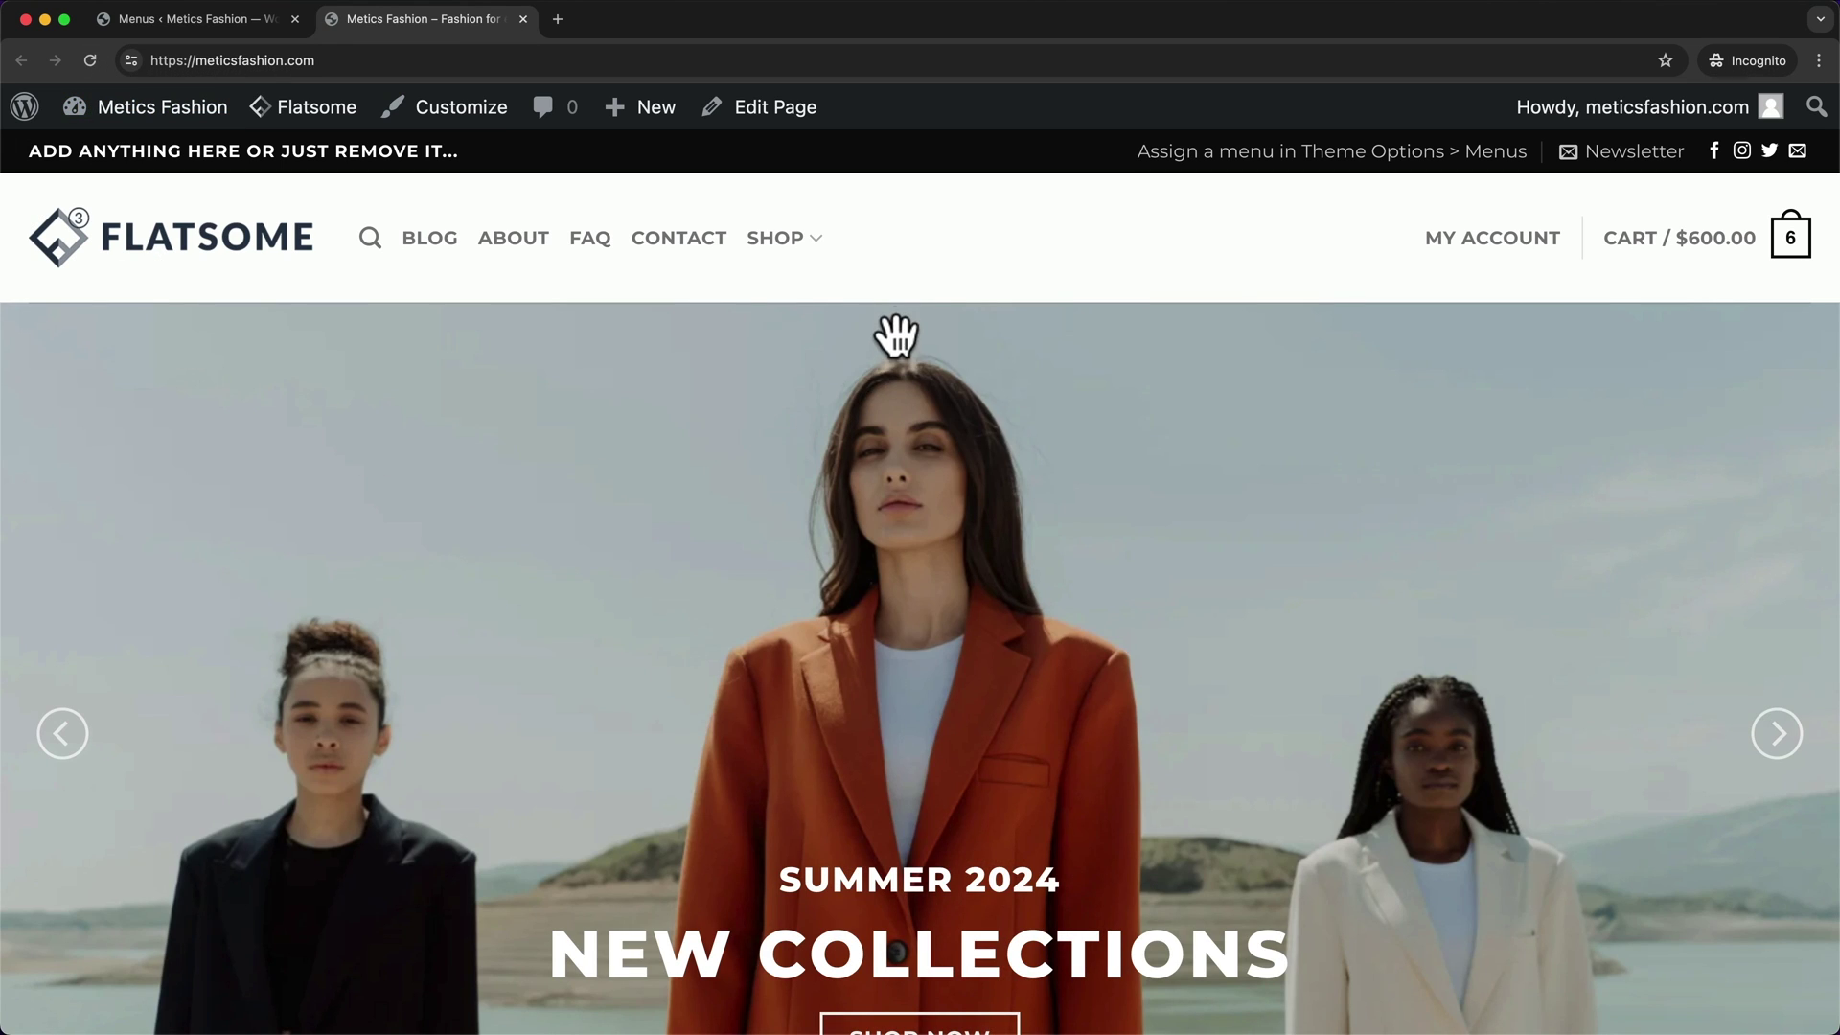
mouse_move(780, 236)
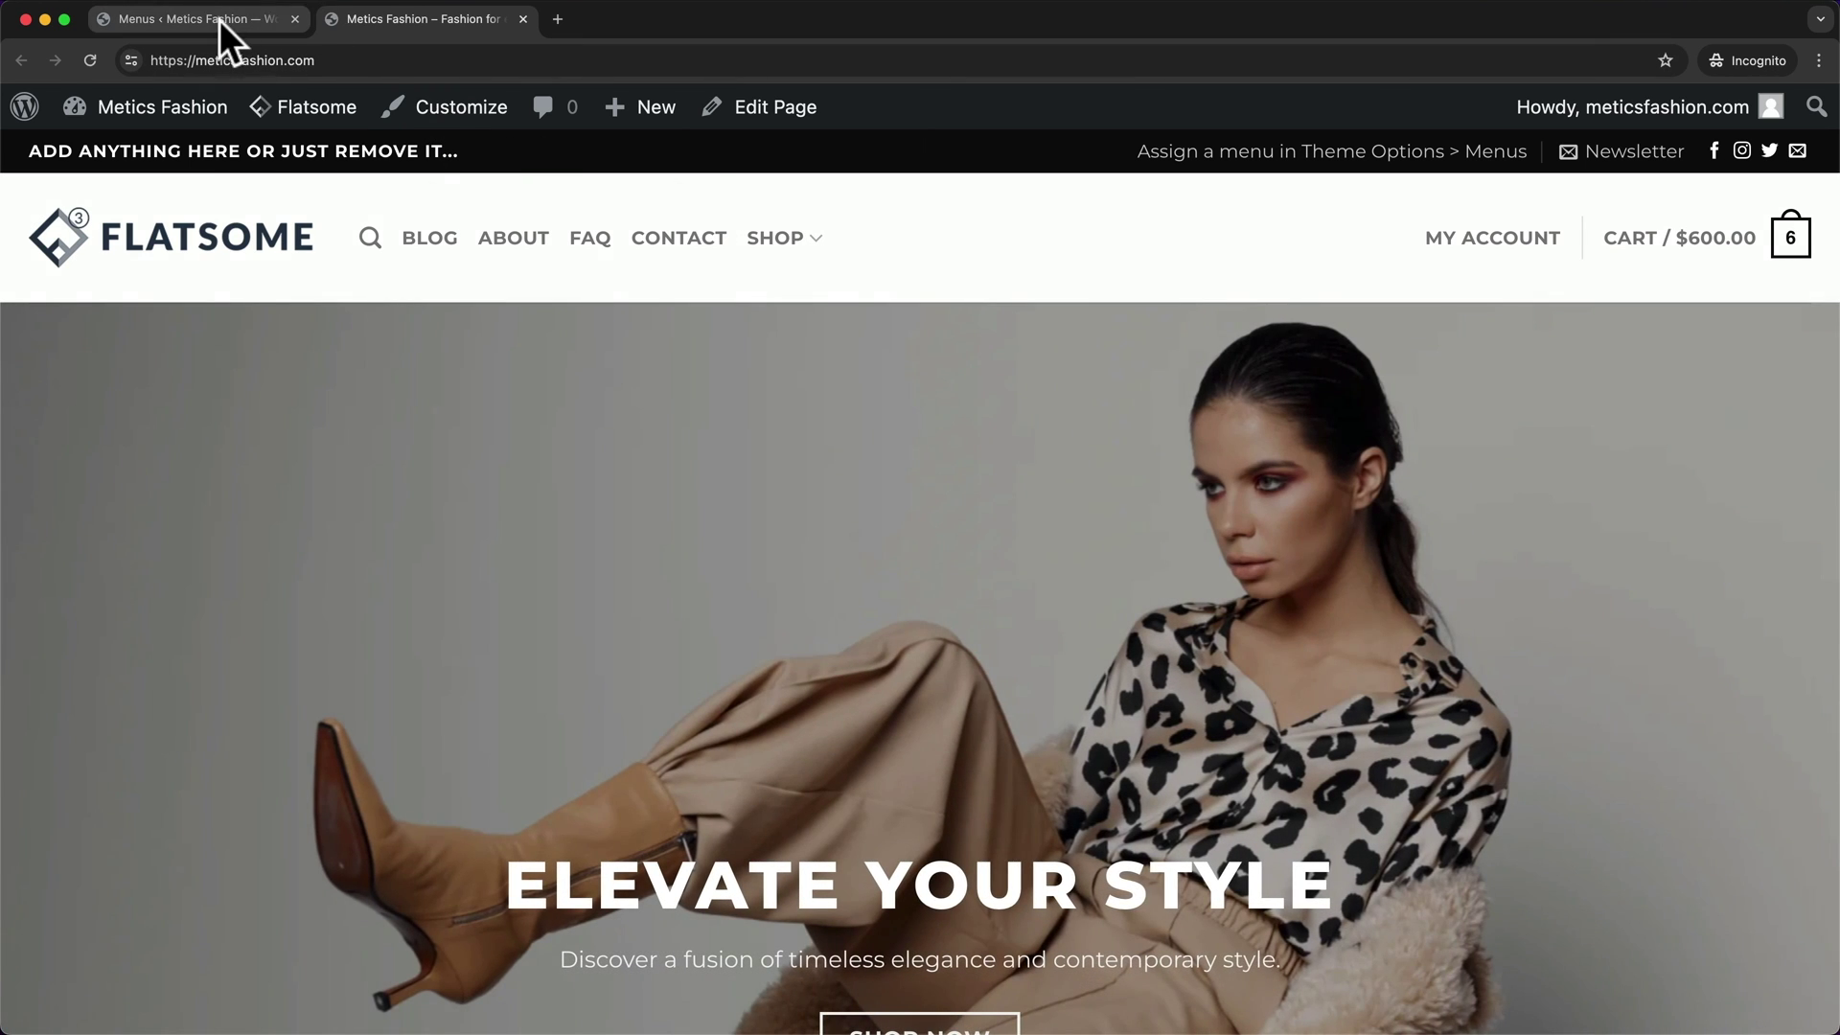
Move Shop with its four sub items above Blog, save, and check the storefront's SHOP dropdown.
left_click(221, 20)
scroll(1182, 629, "down", 3)
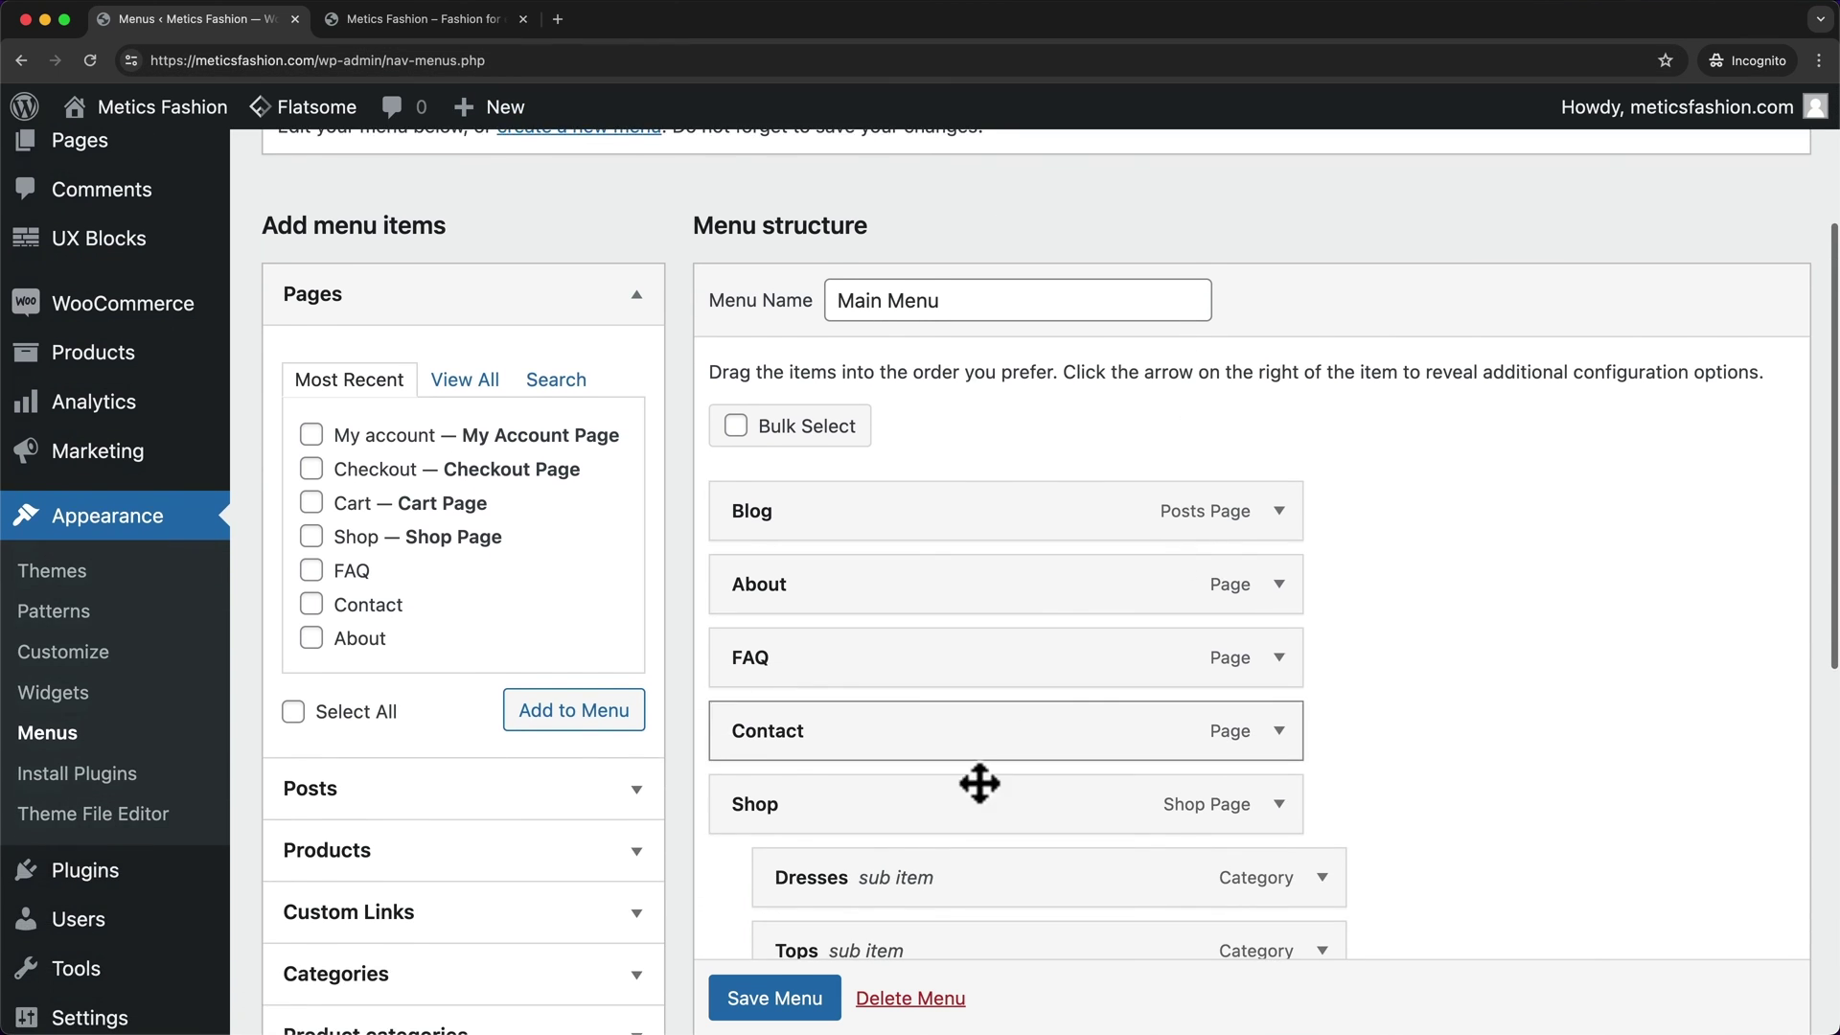
left_click_drag(757, 803, 731, 495)
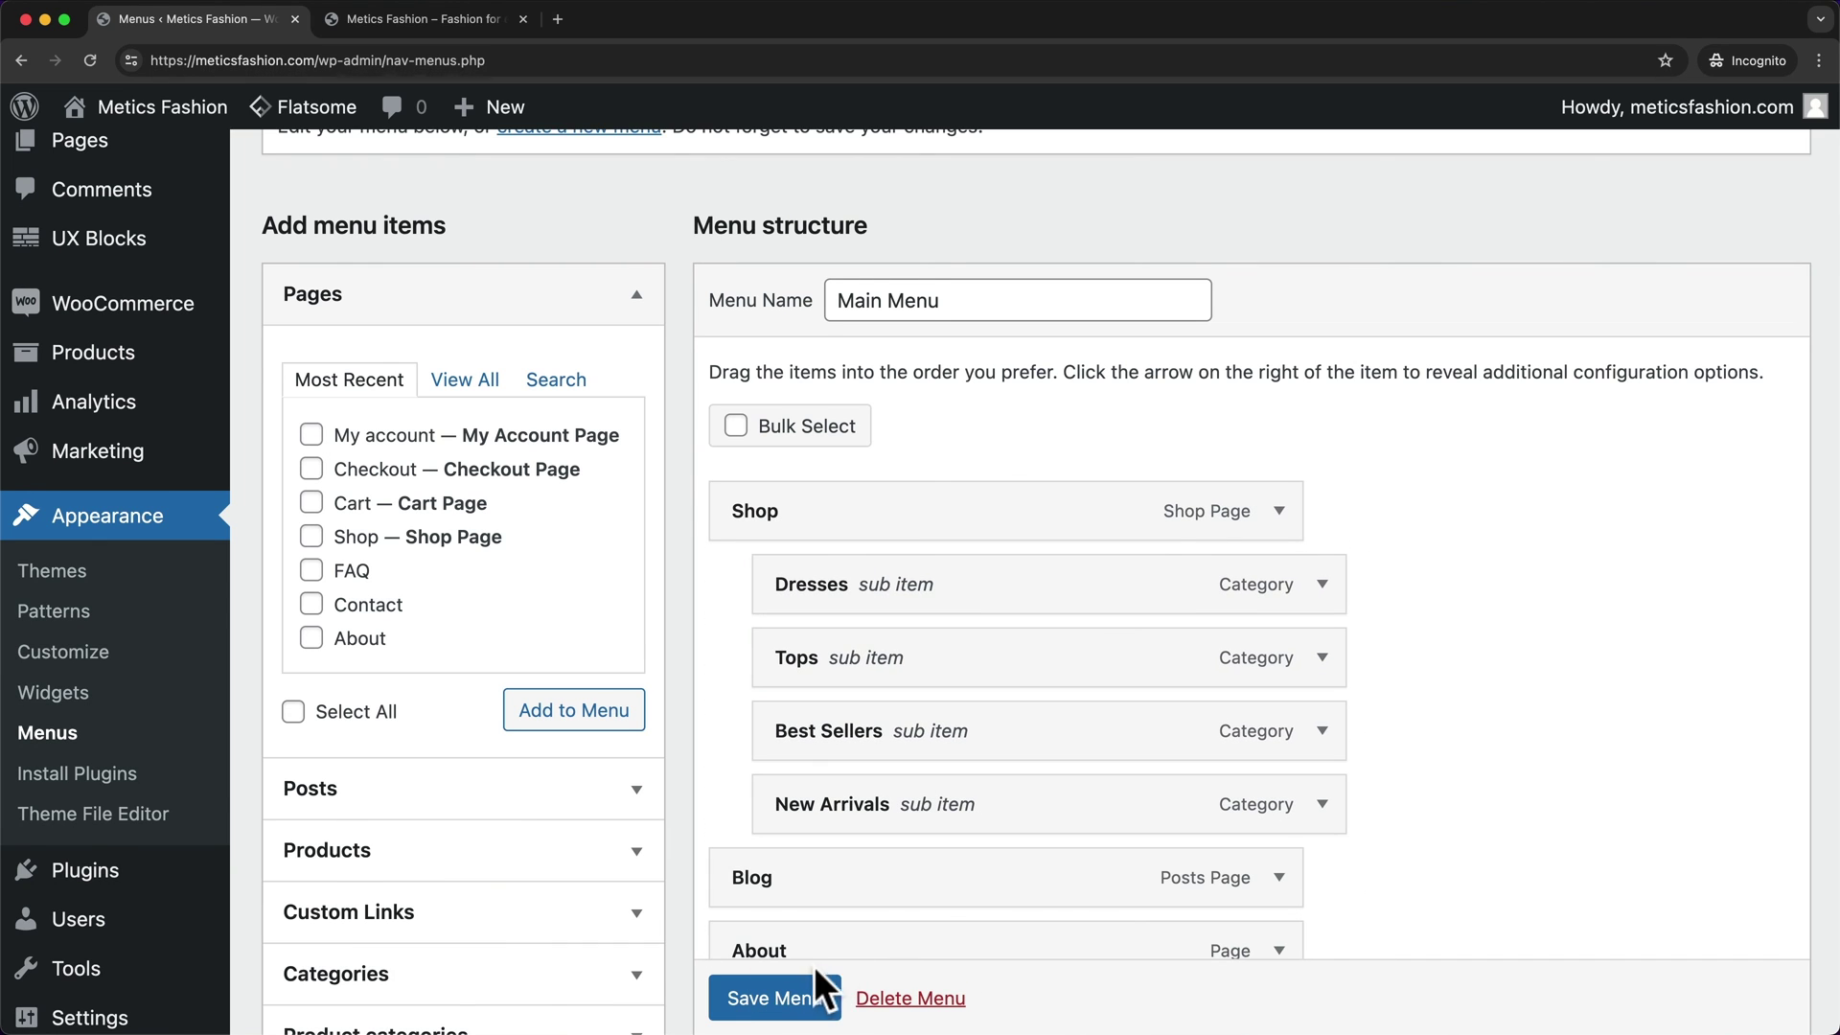
left_click(819, 997)
left_click(421, 18)
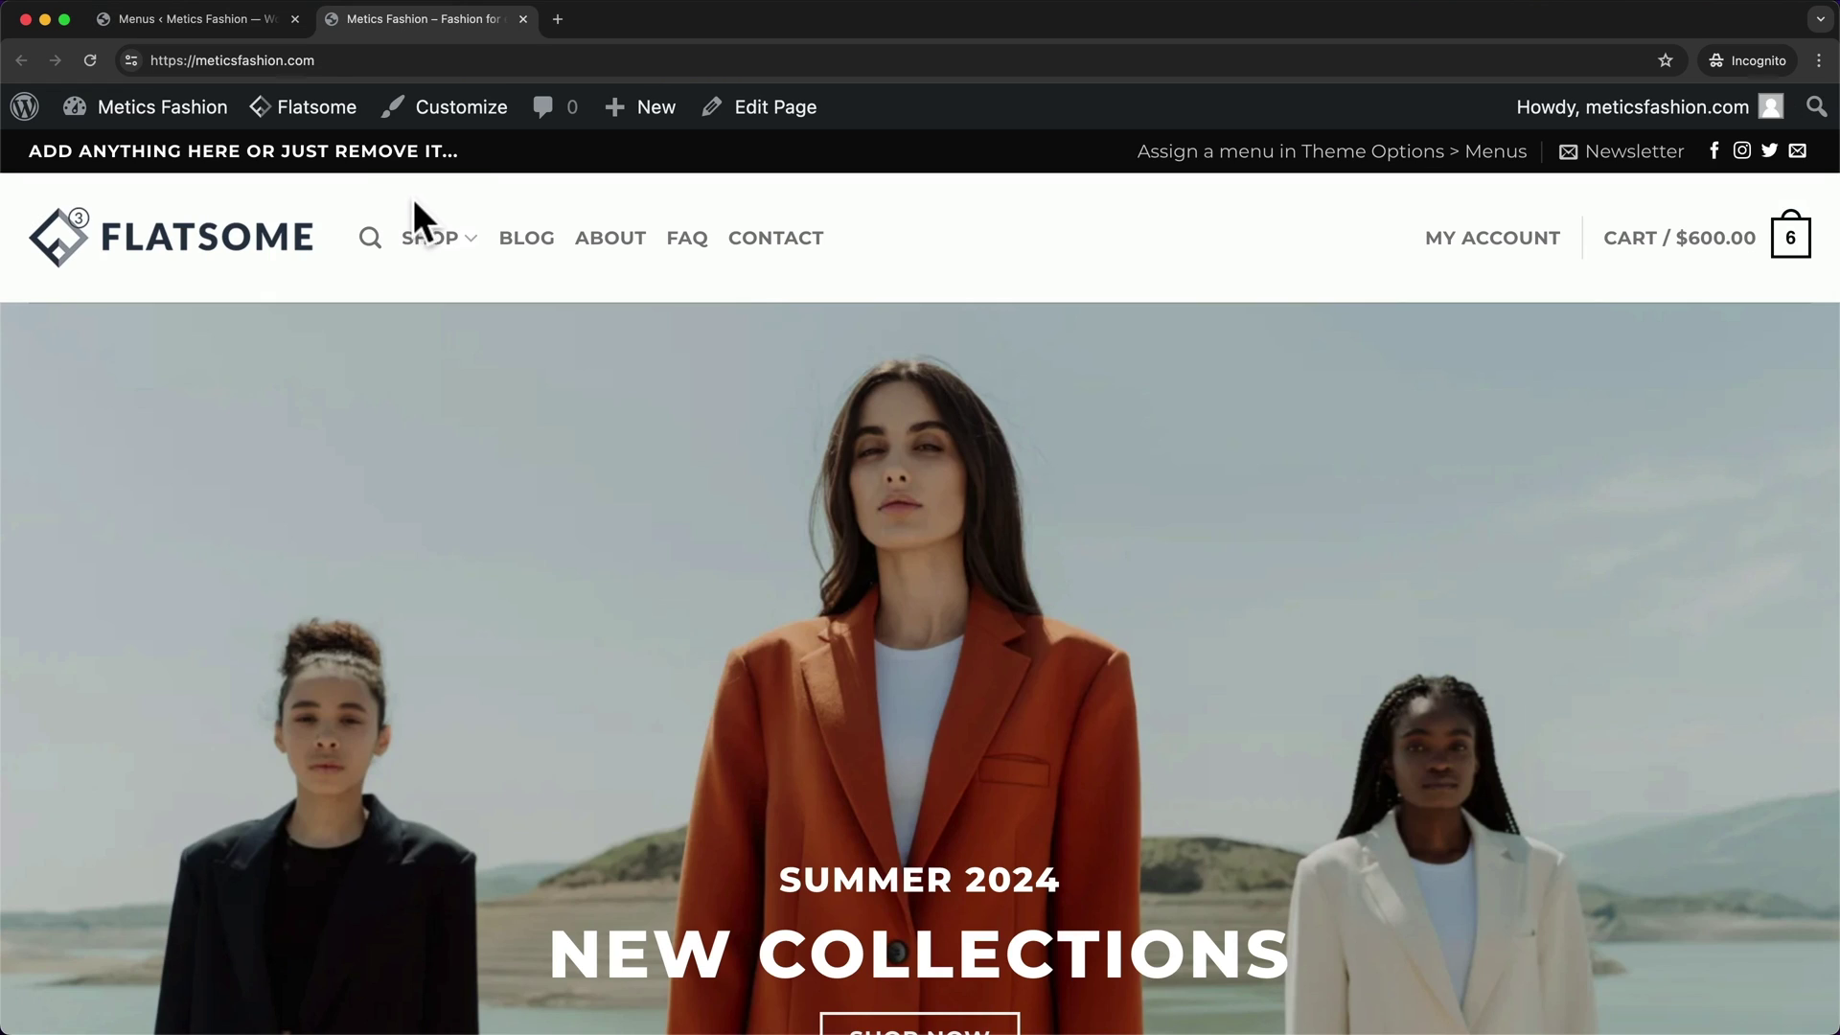
mouse_move(432, 244)
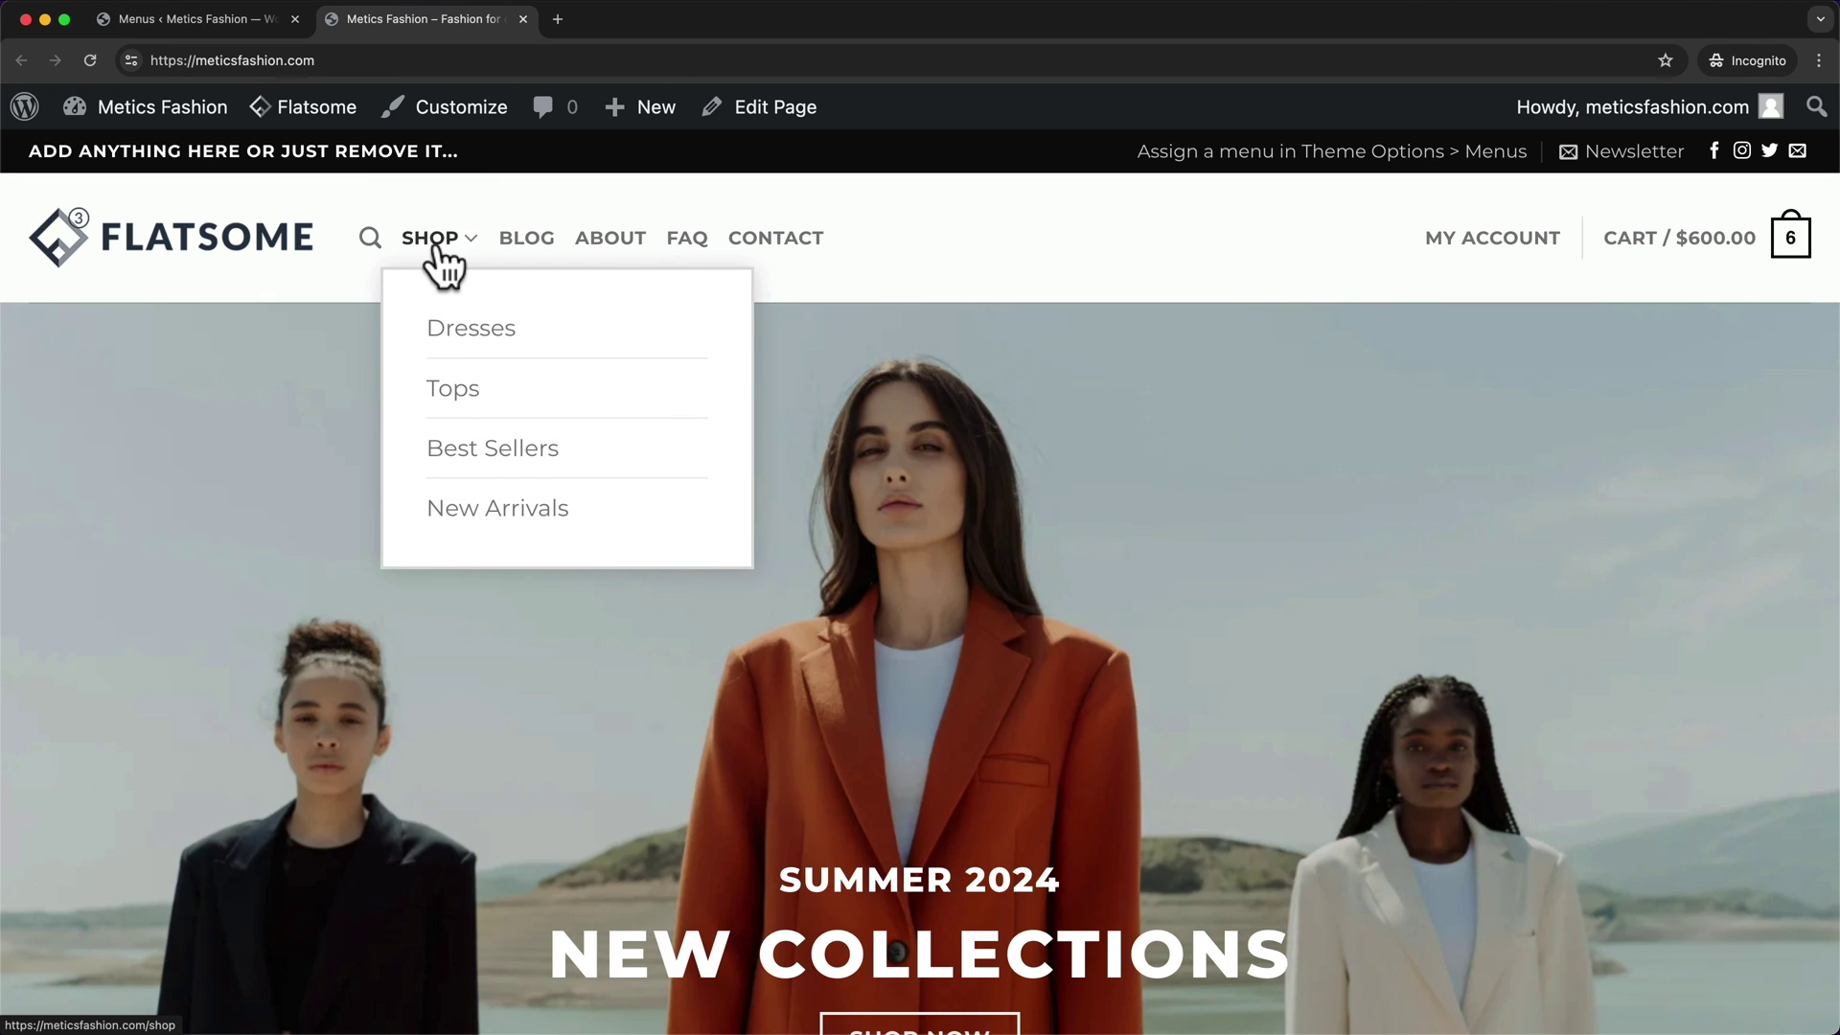